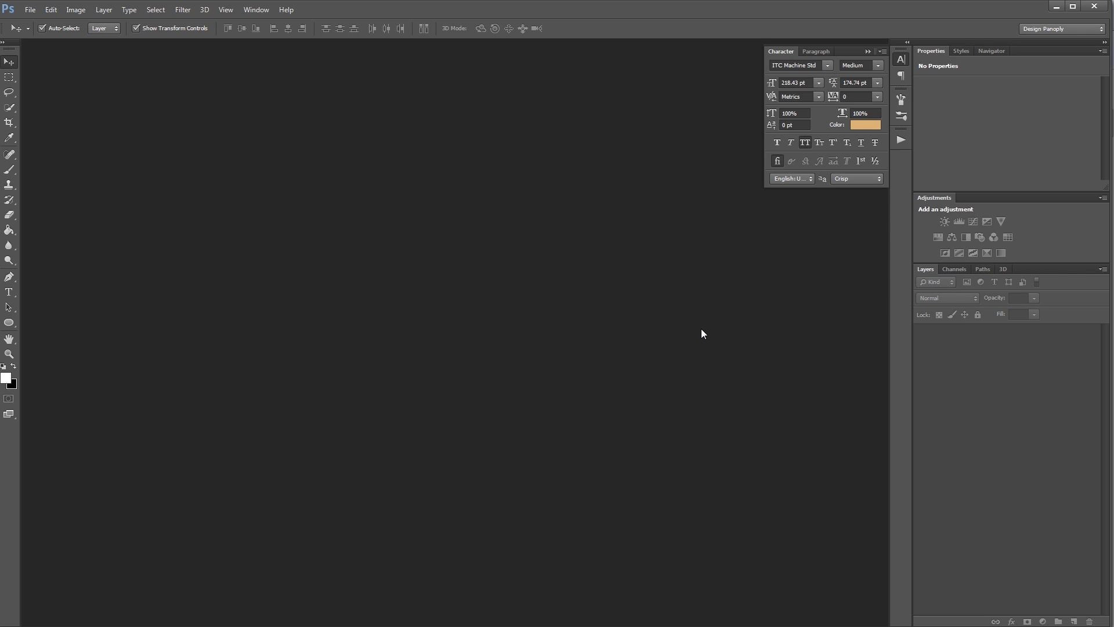
Step: Create a new document 1920 pixels wide and 1280 pixels high
{"action": "key", "text": "ctrl+n"}
{"action": "key", "text": "Tab"}
{"action": "key", "text": "Tab"}
{"action": "type", "text": "1920"}
{"action": "key", "text": "Tab"}
{"action": "key", "text": "Tab"}
{"action": "type", "text": "1280"}
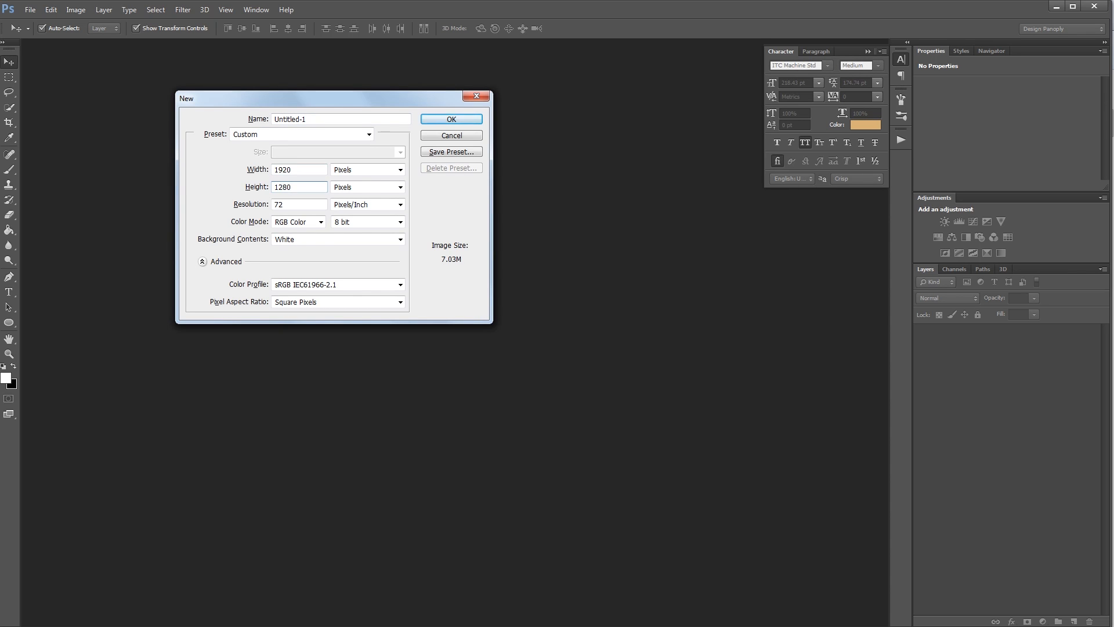
{"action": "key", "text": "Return"}
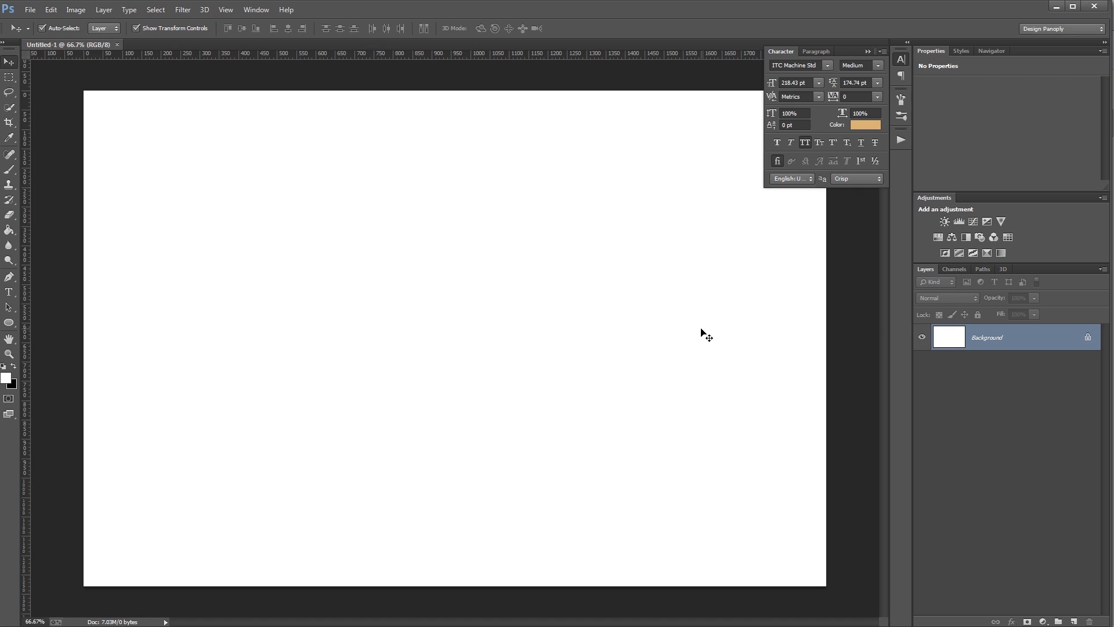
Step: Set the foreground color to #0e0c22 and fill the background layer with it
{"action": "left_click", "coordinate": [6, 378]}
{"action": "type", "text": "0e"}
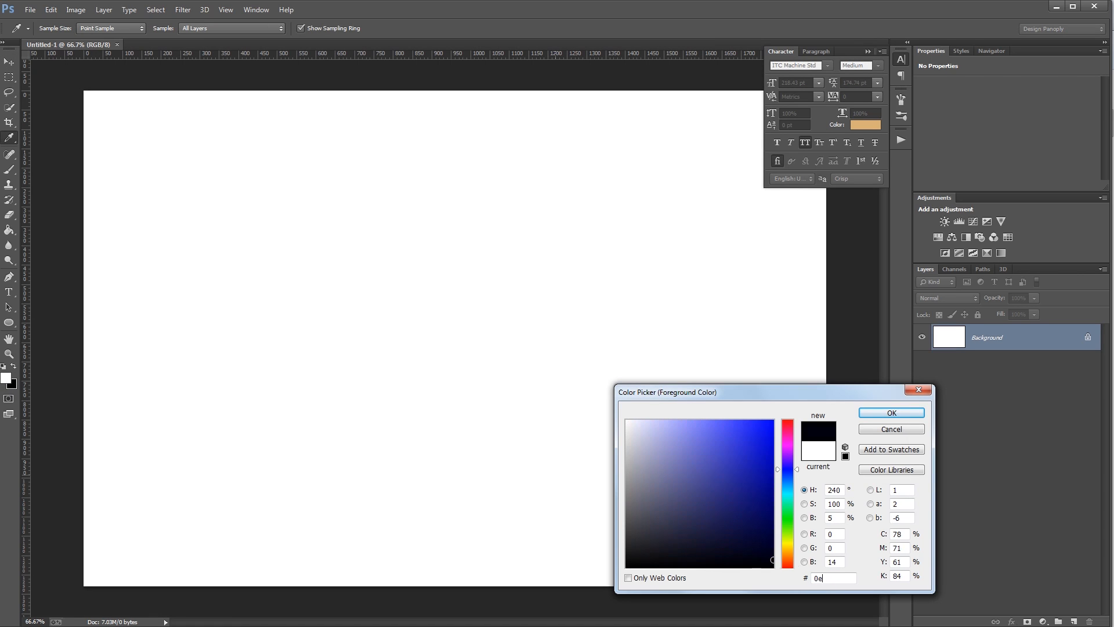
{"action": "type", "text": "0c22"}
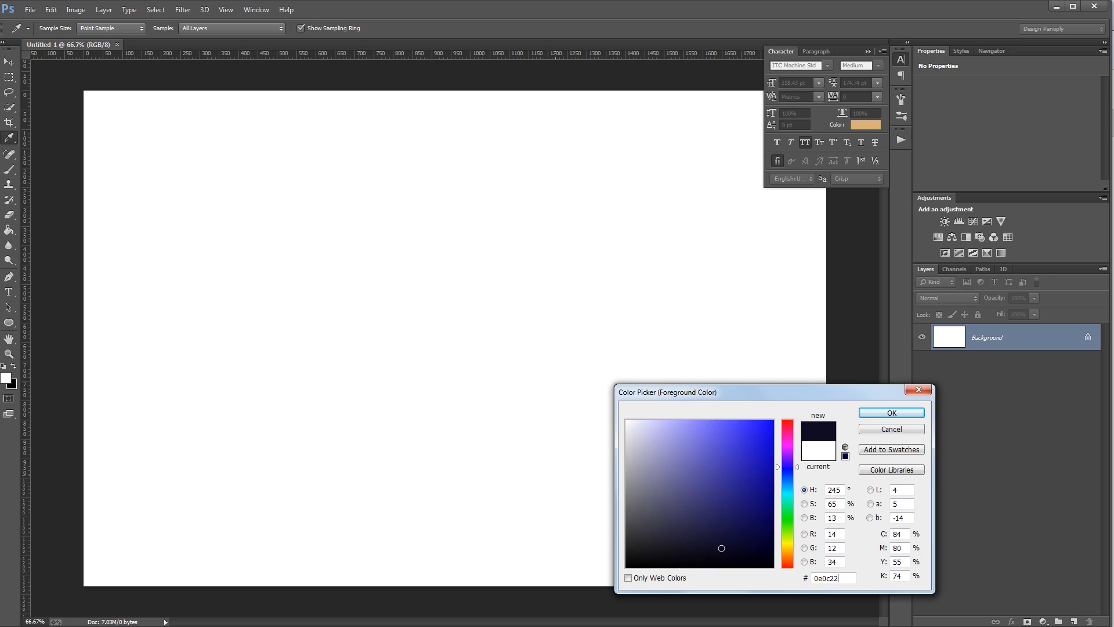
{"action": "key", "text": "Return"}
{"action": "key", "text": "g"}
{"action": "left_click", "coordinate": [555, 474]}
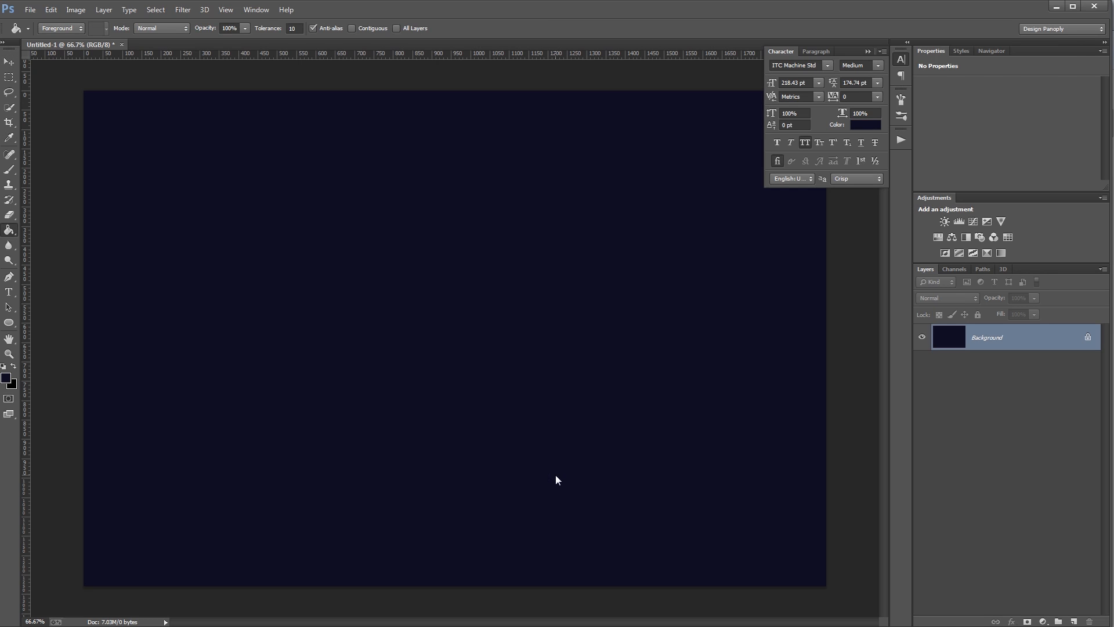
{"action": "key", "text": "v"}
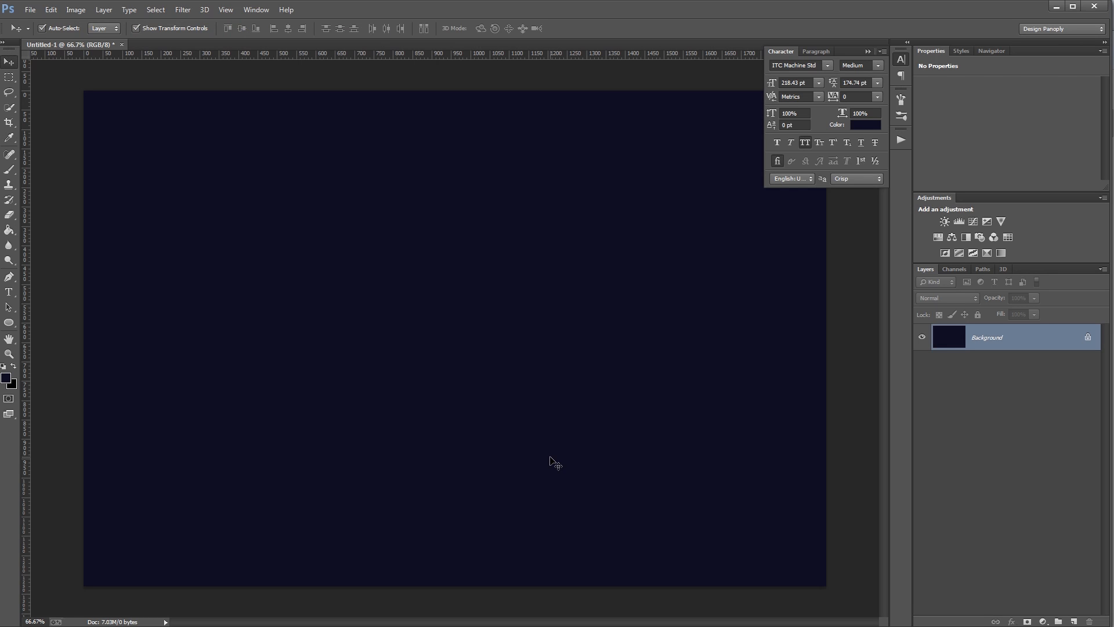
Step: Add a new layer above the background and fill it with the default black foreground color
{"action": "left_click", "coordinate": [1072, 621]}
{"action": "key", "text": "g"}
{"action": "key", "text": "d"}
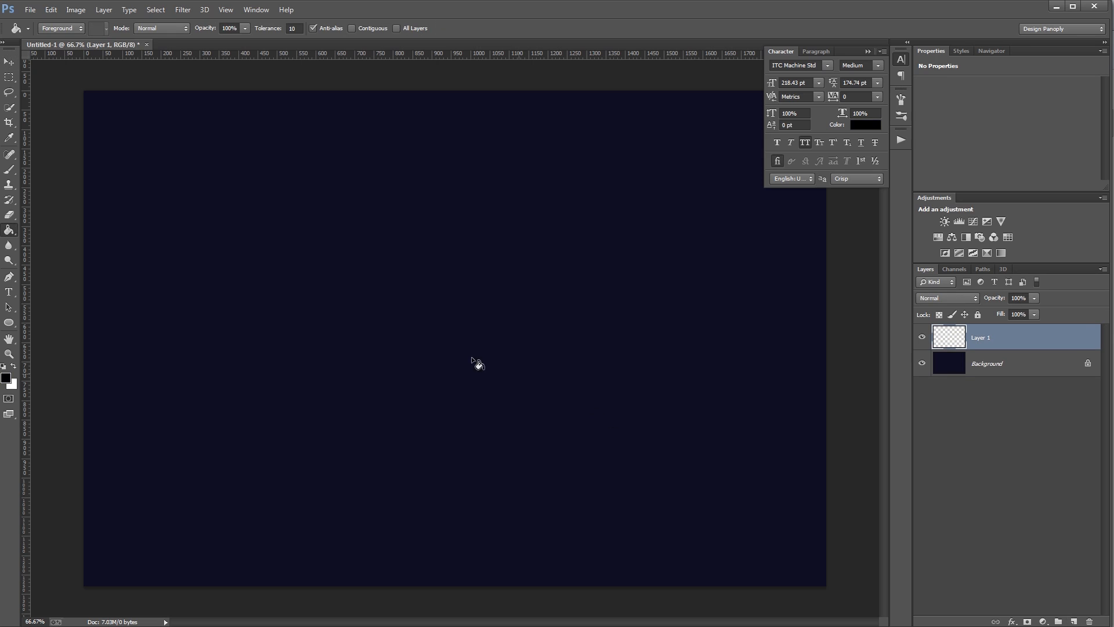
{"action": "left_click", "coordinate": [416, 343]}
{"action": "key", "text": "v"}
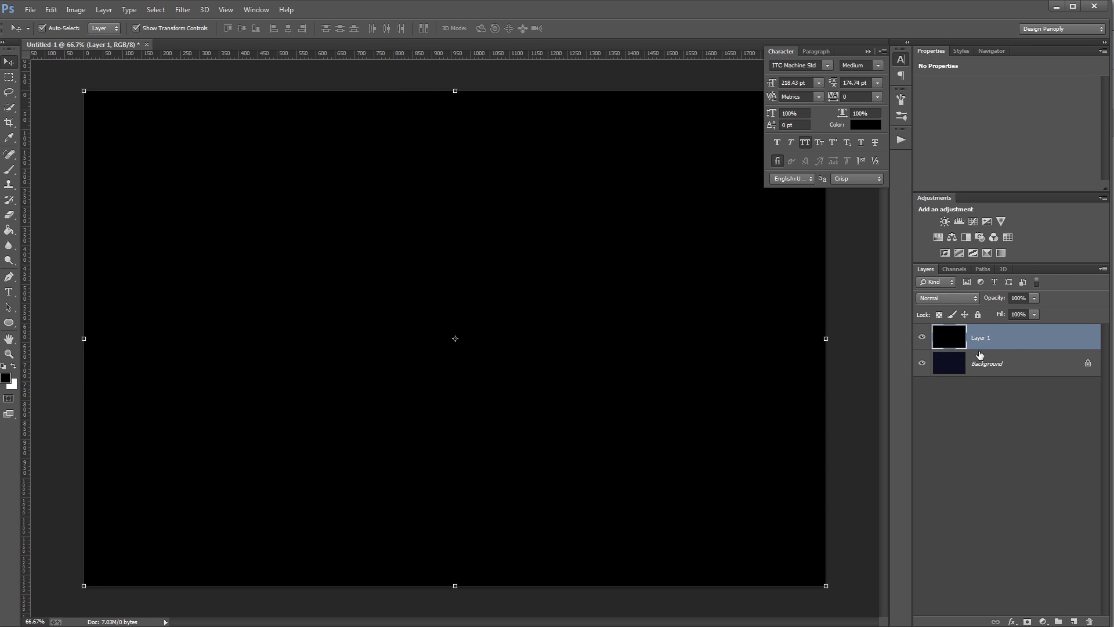
Step: Convert the black layer to a smart object and apply monochromatic Gaussian Add Noise at 100%
{"action": "right_click", "coordinate": [1009, 337]}
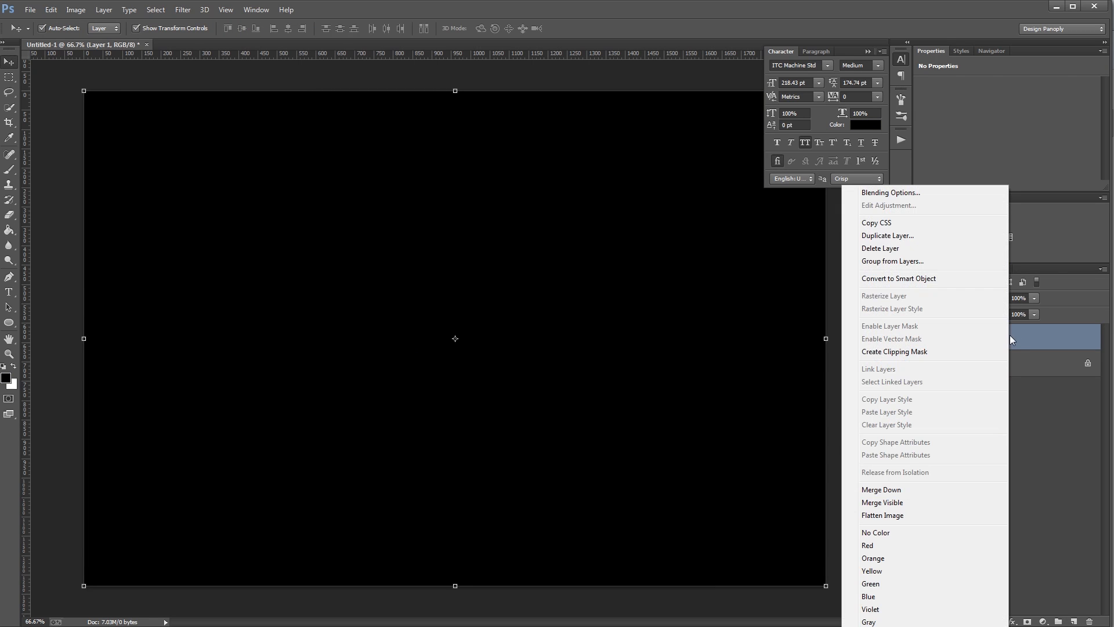
{"action": "left_click", "coordinate": [921, 277]}
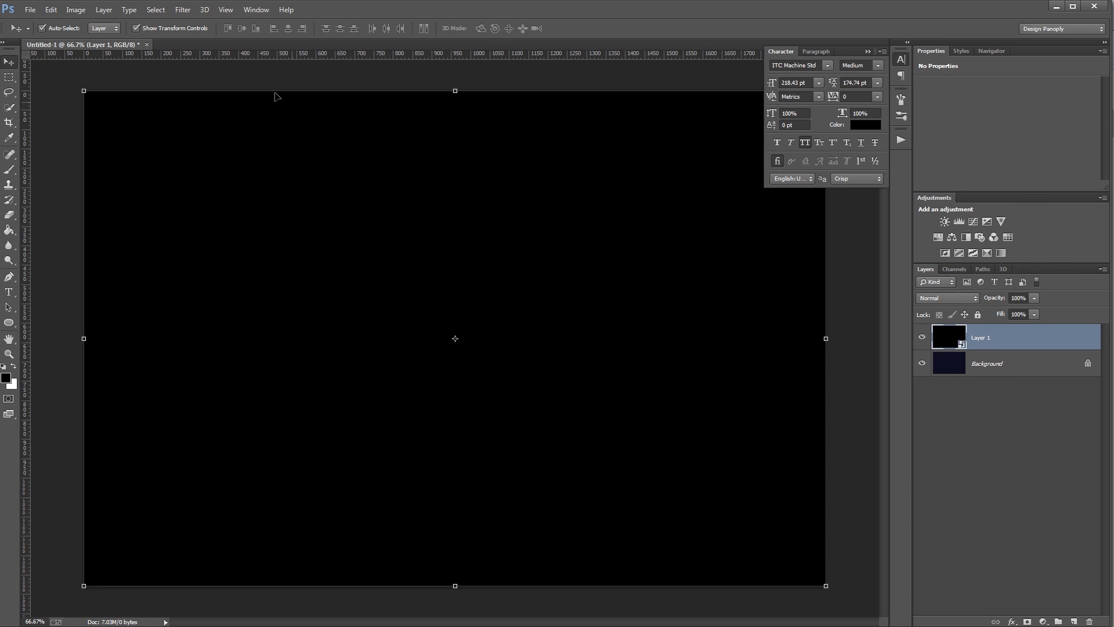
{"action": "left_click", "coordinate": [183, 10]}
{"action": "mouse_move", "coordinate": [276, 181]}
{"action": "left_click", "coordinate": [354, 181]}
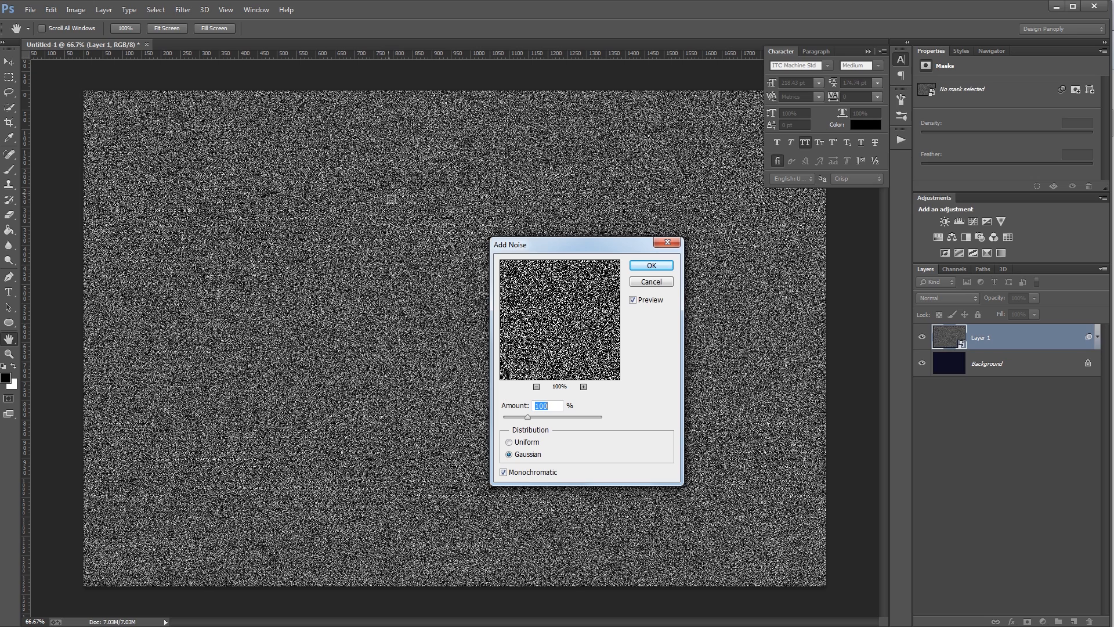
{"action": "left_click", "coordinate": [560, 407]}
{"action": "left_click", "coordinate": [638, 265]}
Step: Apply a Gaussian Blur with a radius of 0.5 pixels to the noise layer
{"action": "left_click", "coordinate": [200, 10]}
{"action": "mouse_move", "coordinate": [183, 10]}
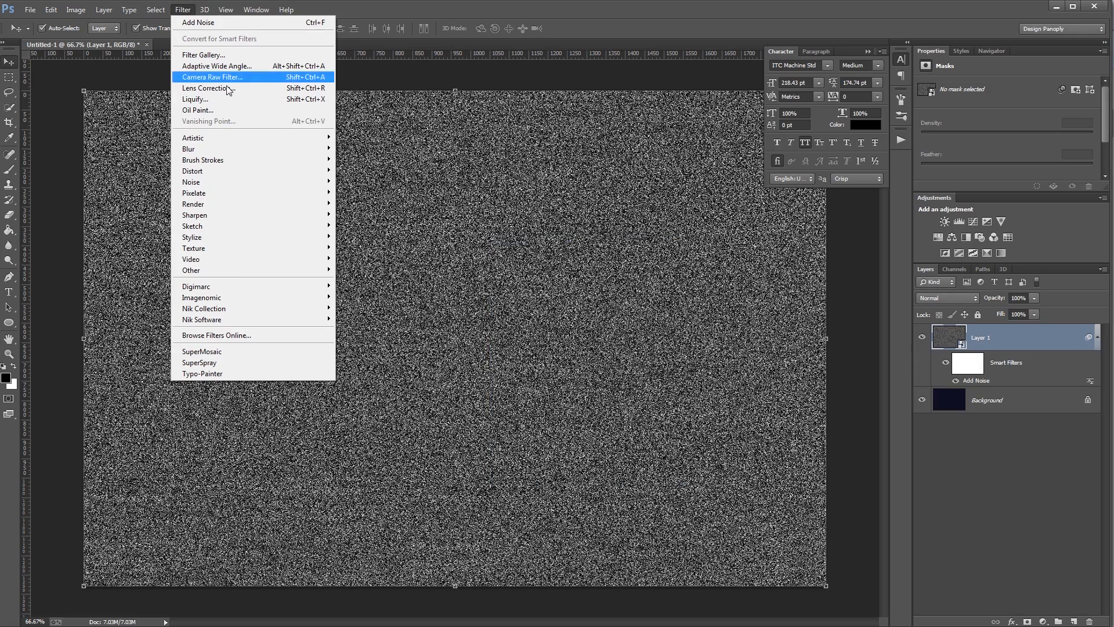
{"action": "mouse_move", "coordinate": [251, 149]}
{"action": "left_click", "coordinate": [370, 231]}
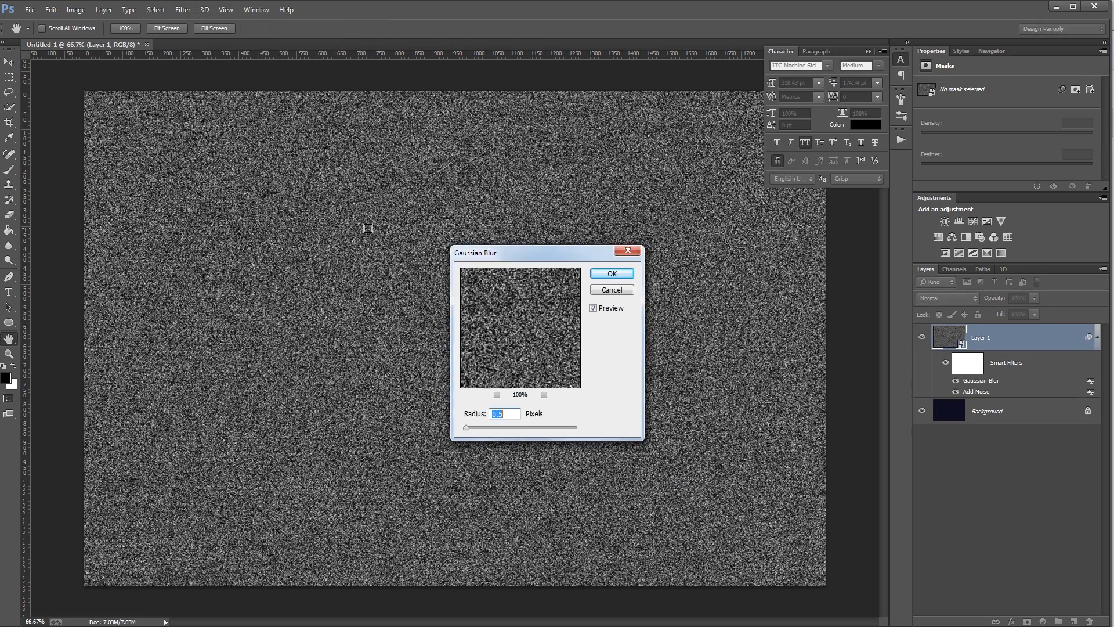
{"action": "type", "text": ".5"}
{"action": "key", "text": "Return"}
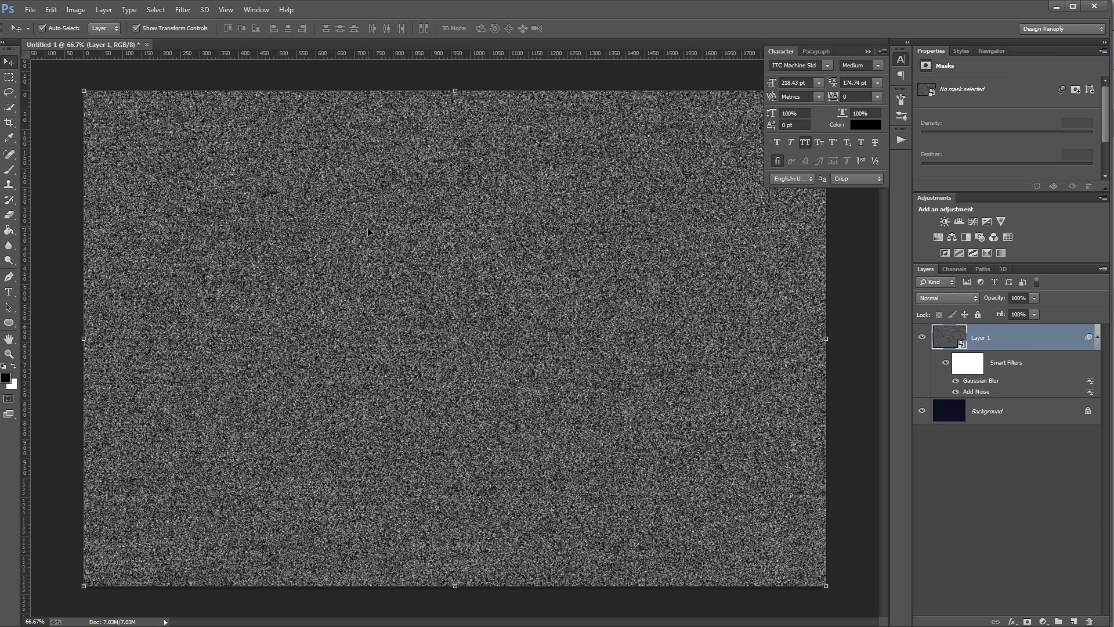
Step: Add a Levels adjustment with the black input at 183 and clip it to the noise layer
{"action": "left_click", "coordinate": [960, 221]}
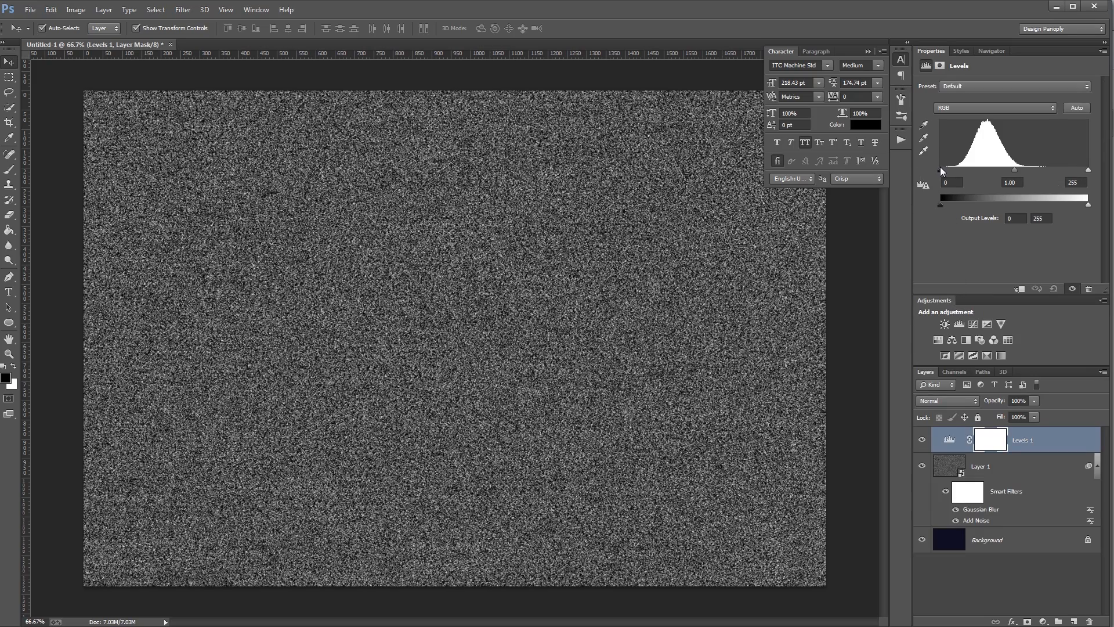
{"action": "left_click_drag", "start_coordinate": [941, 168], "coordinate": [1046, 173]}
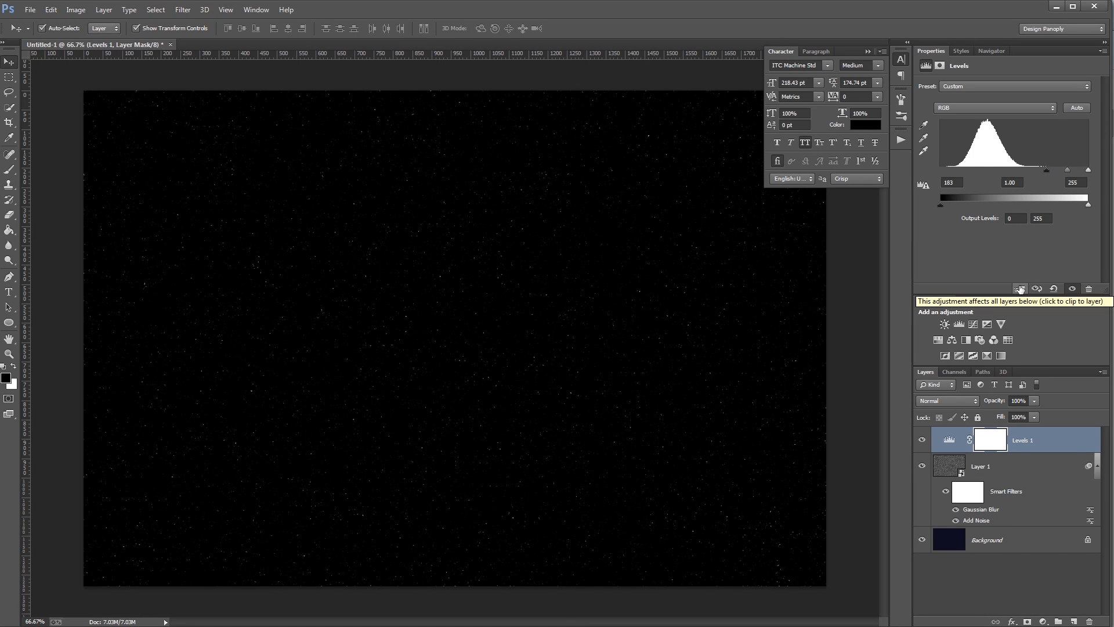
{"action": "left_click", "coordinate": [1020, 289]}
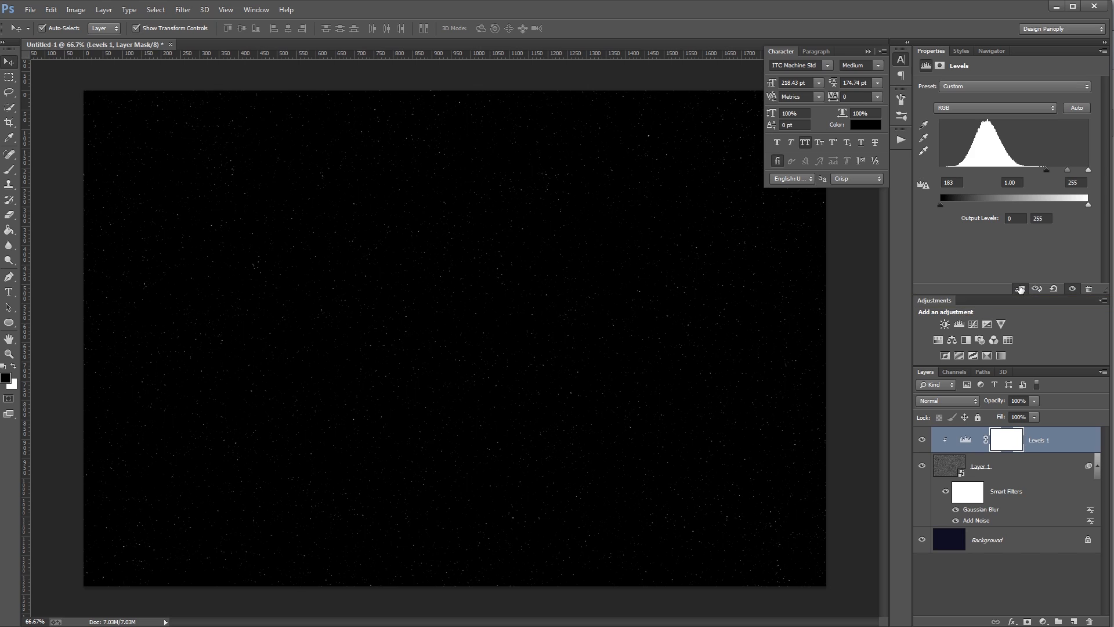
Step: Set the noise layer's blend mode to Screen and inspect the stars at 100% zoom
{"action": "left_click", "coordinate": [976, 465]}
{"action": "left_click", "coordinate": [949, 399]}
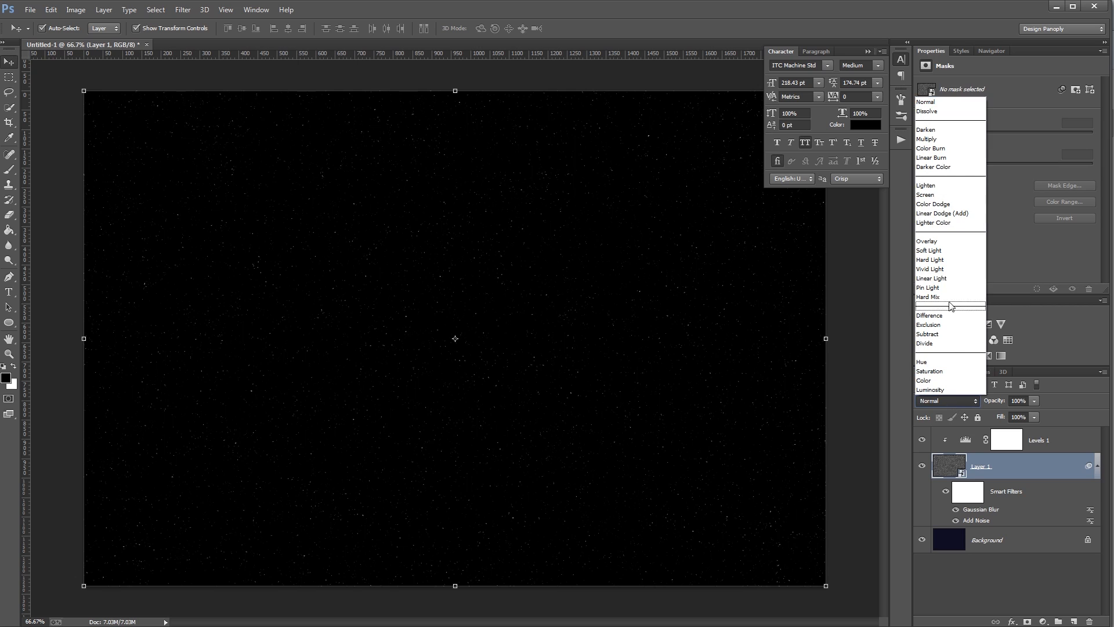
{"action": "left_click", "coordinate": [940, 194]}
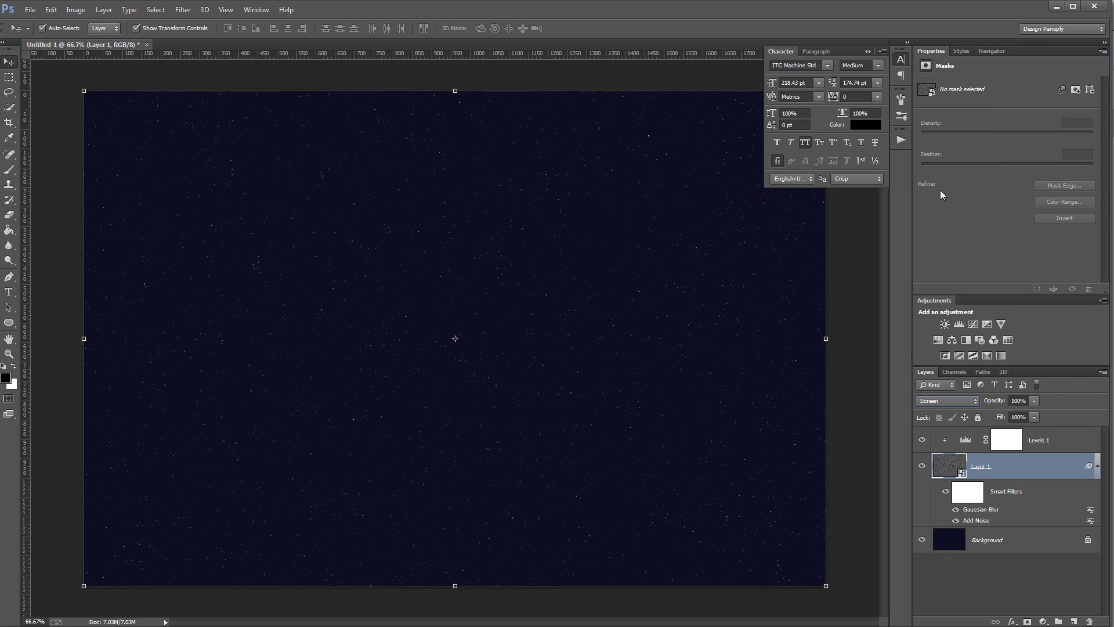
{"action": "left_click", "coordinate": [856, 298]}
{"action": "key", "text": "ctrl+plus"}
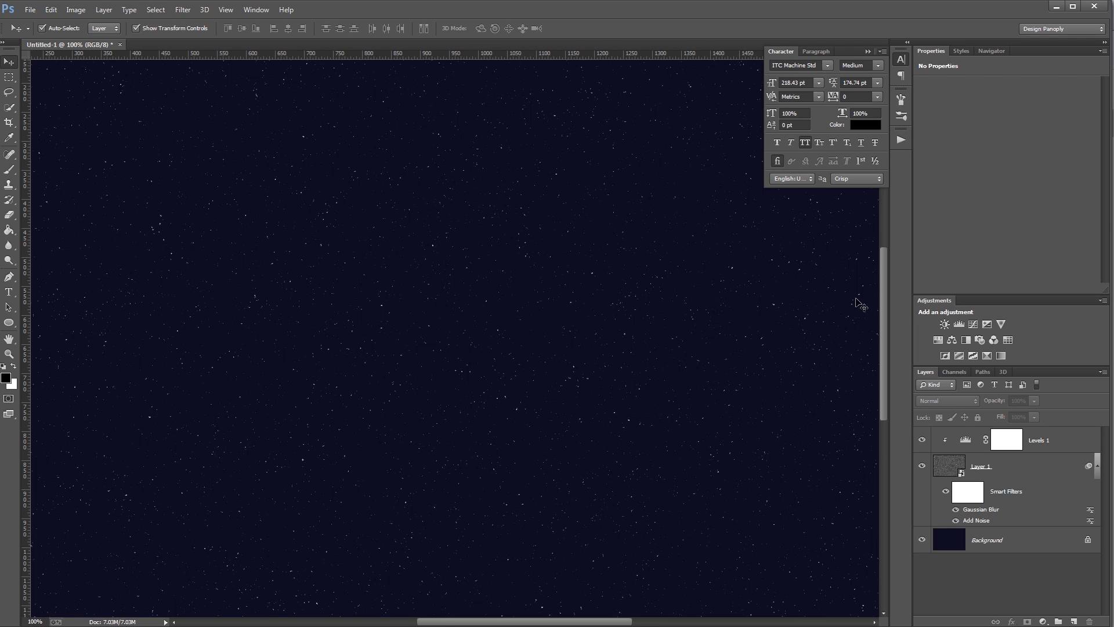
Step: Add a new black-filled layer above the Levels adjustment and render Clouds on it
{"action": "left_click", "coordinate": [1074, 621]}
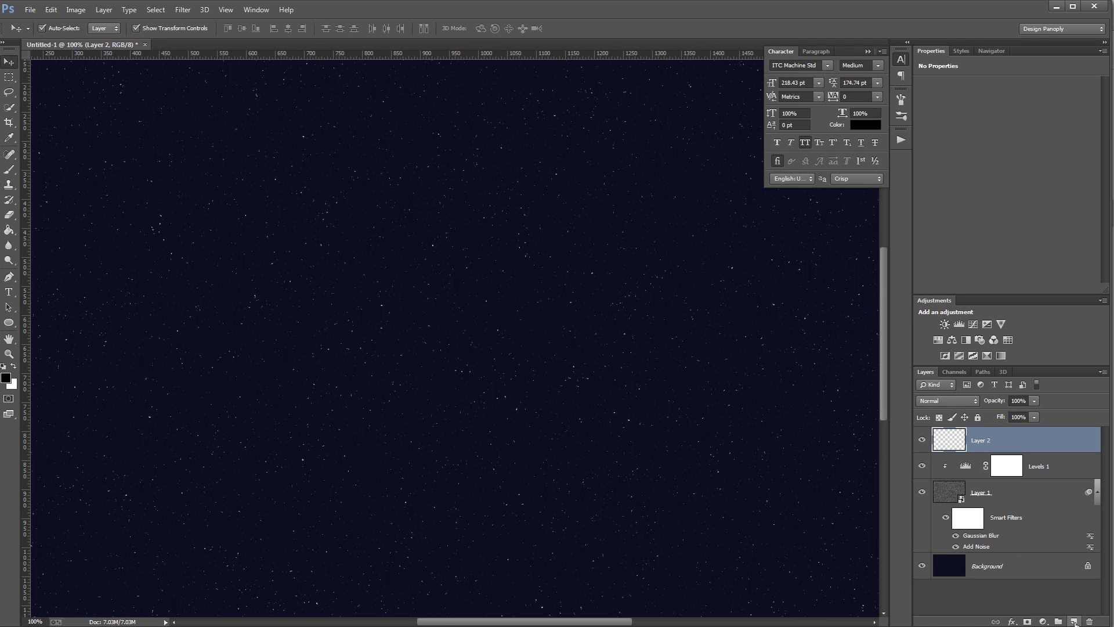
{"action": "key", "text": "g"}
{"action": "left_click", "coordinate": [548, 317]}
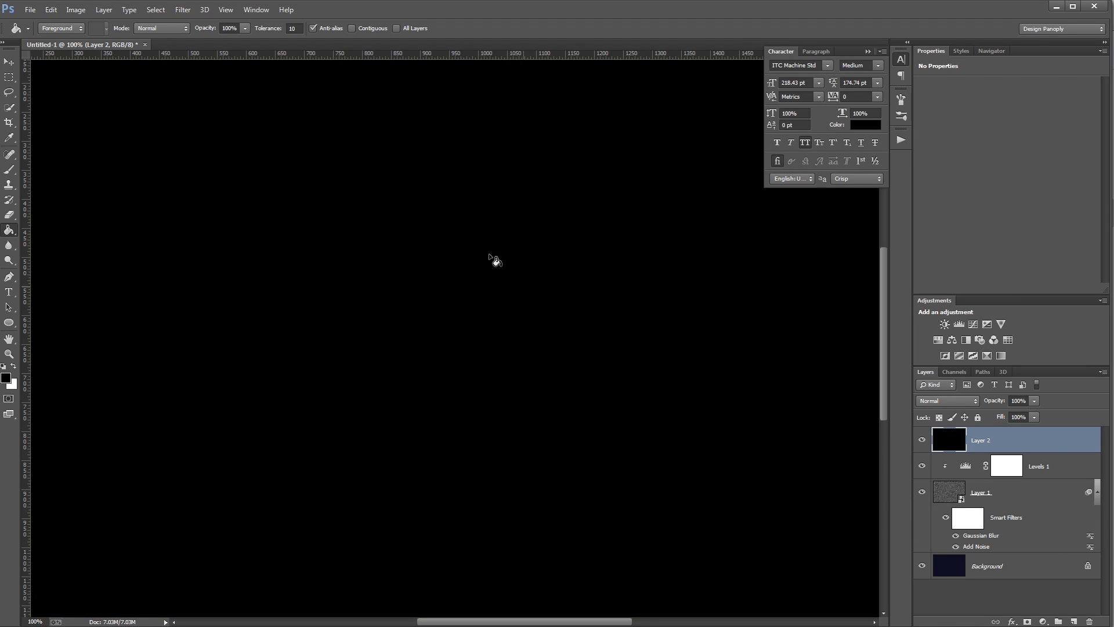
{"action": "left_click", "coordinate": [185, 10]}
{"action": "mouse_move", "coordinate": [244, 205]}
{"action": "left_click", "coordinate": [385, 216]}
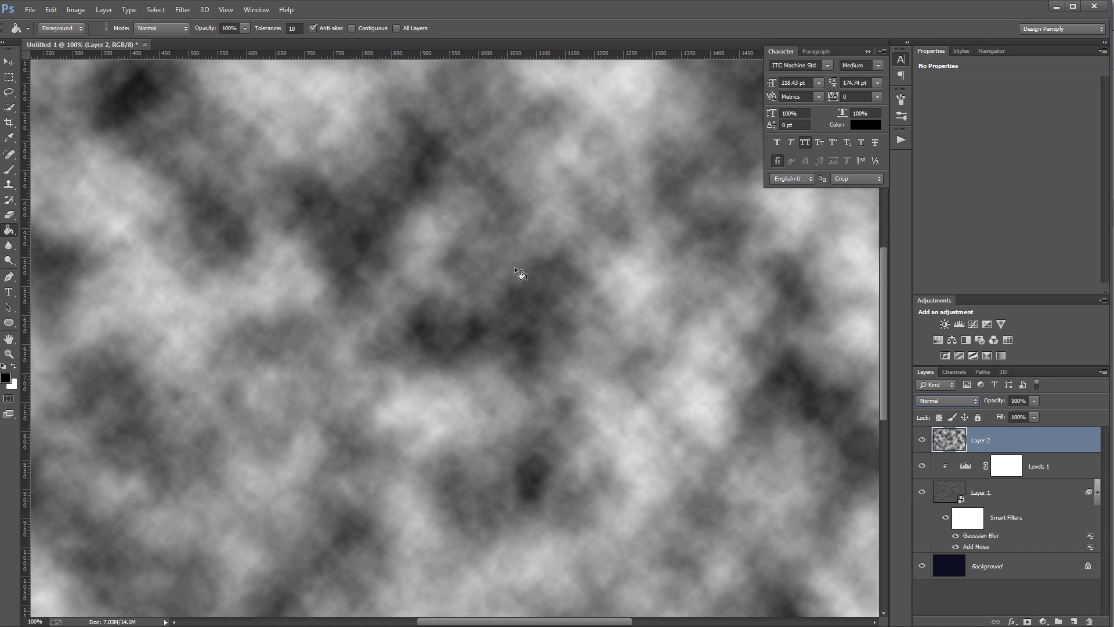
Step: Set the clouds layer's blend mode to Linear Dodge (Add) and its fill to 7%
{"action": "left_click", "coordinate": [940, 402]}
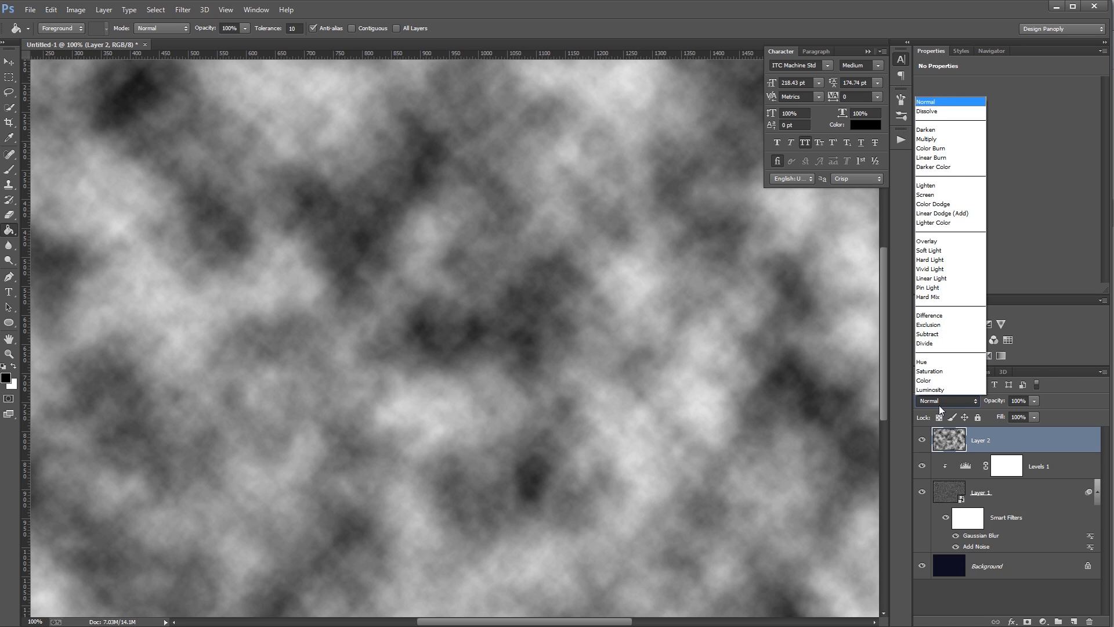
{"action": "left_click", "coordinate": [941, 213]}
{"action": "left_click_drag", "start_coordinate": [1024, 416], "coordinate": [999, 422]}
{"action": "type", "text": "7"}
{"action": "key", "text": "Return"}
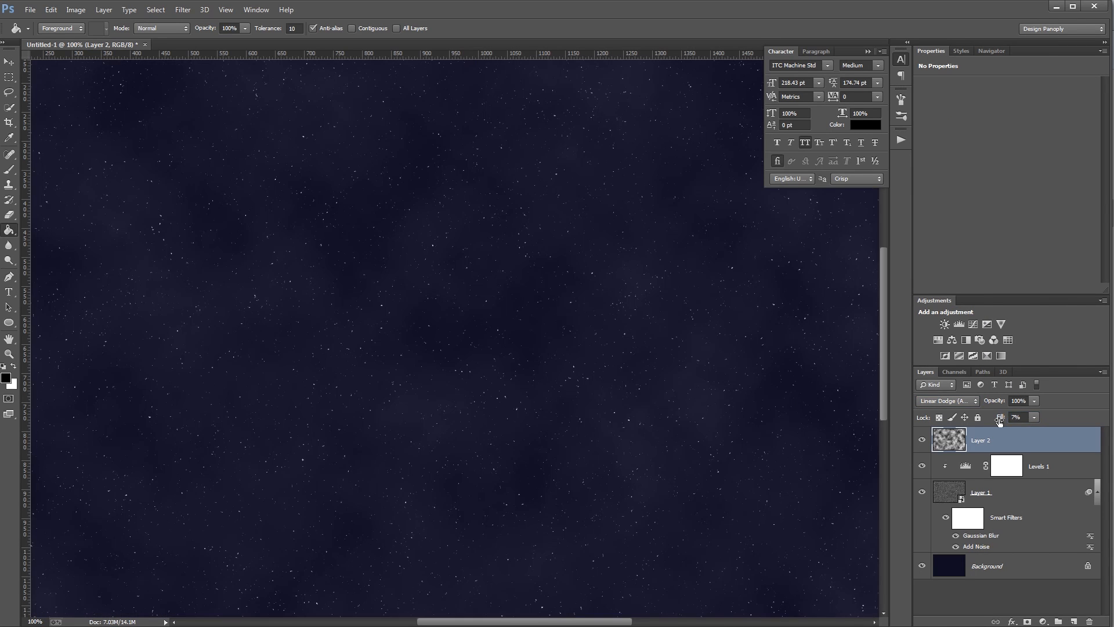
Step: Add a Gradient Fill layer above the clouds layer using the Spectrum preset
{"action": "key", "text": "ctrl+minus"}
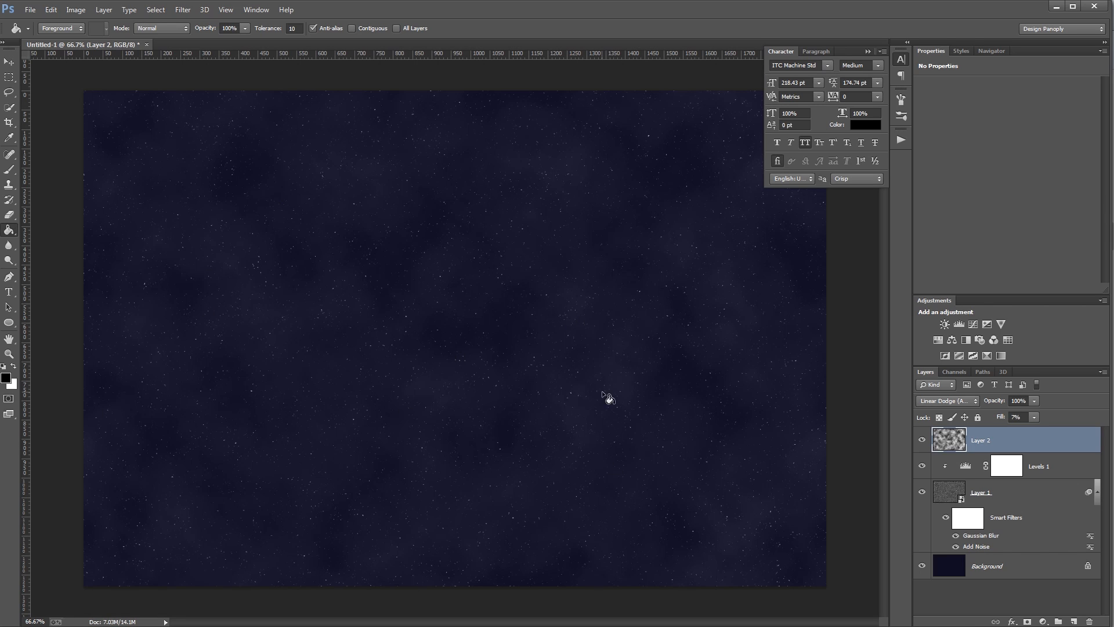
{"action": "left_click", "coordinate": [1043, 621]}
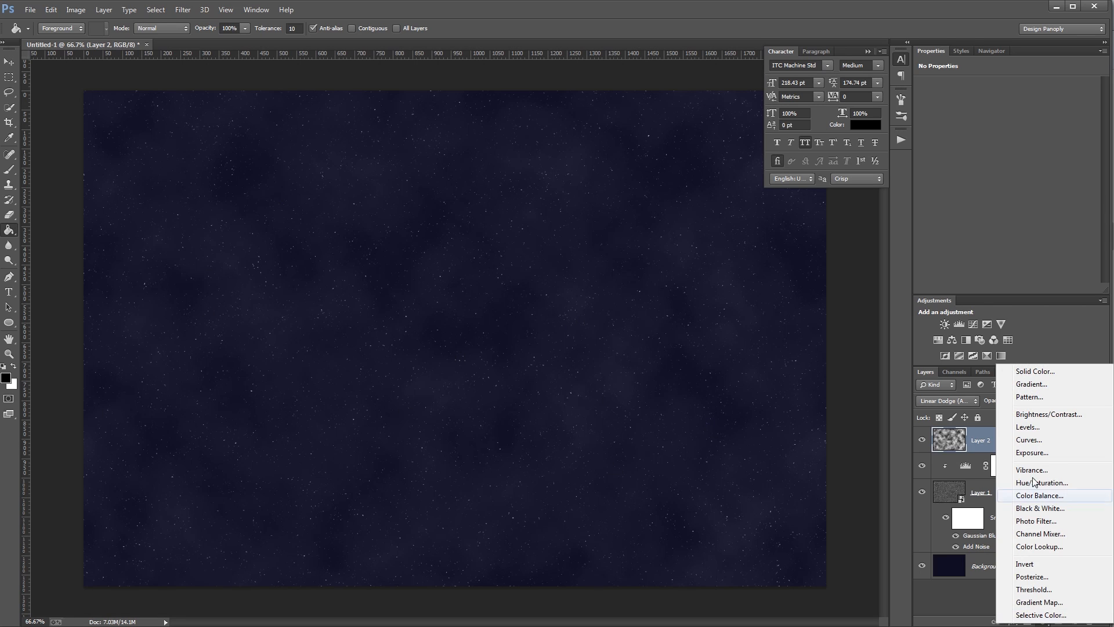
{"action": "left_click", "coordinate": [1032, 384]}
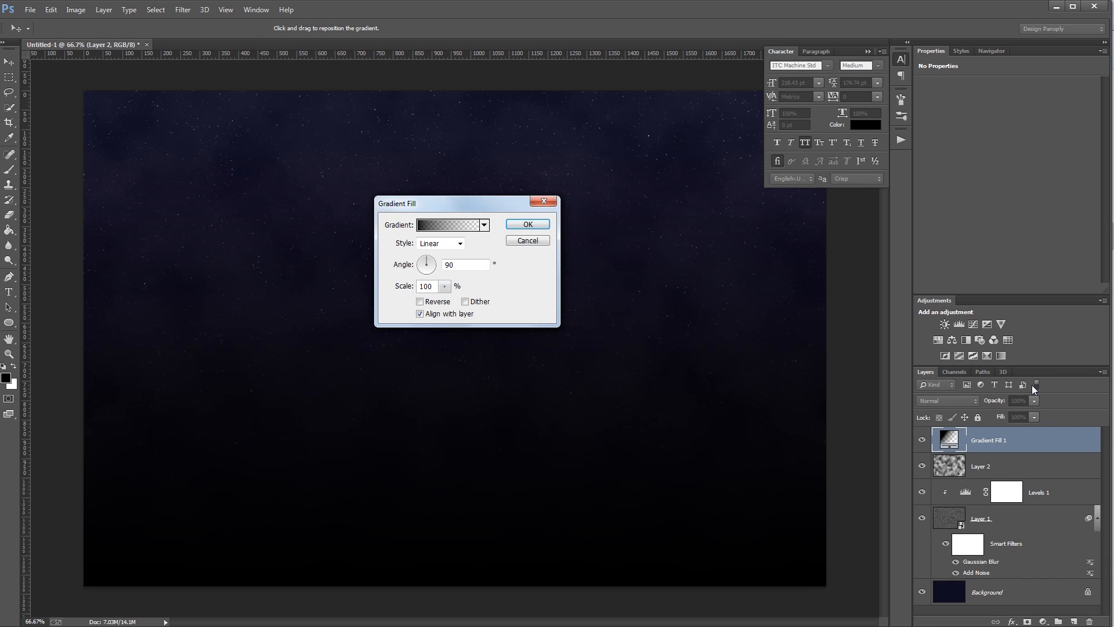
{"action": "left_click", "coordinate": [474, 225]}
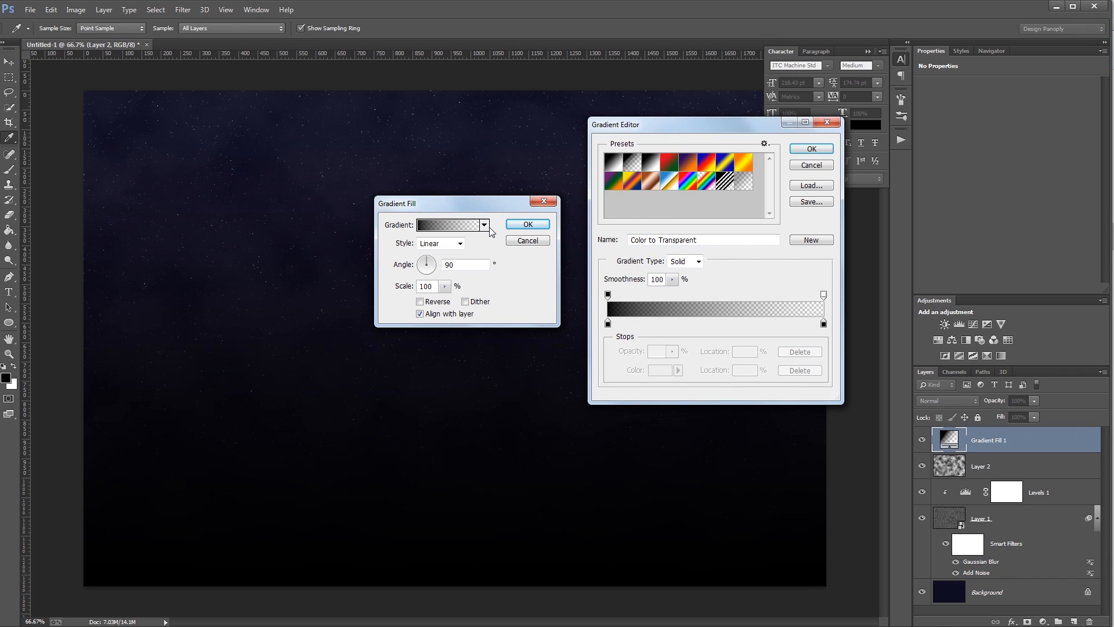
{"action": "left_click", "coordinate": [688, 187]}
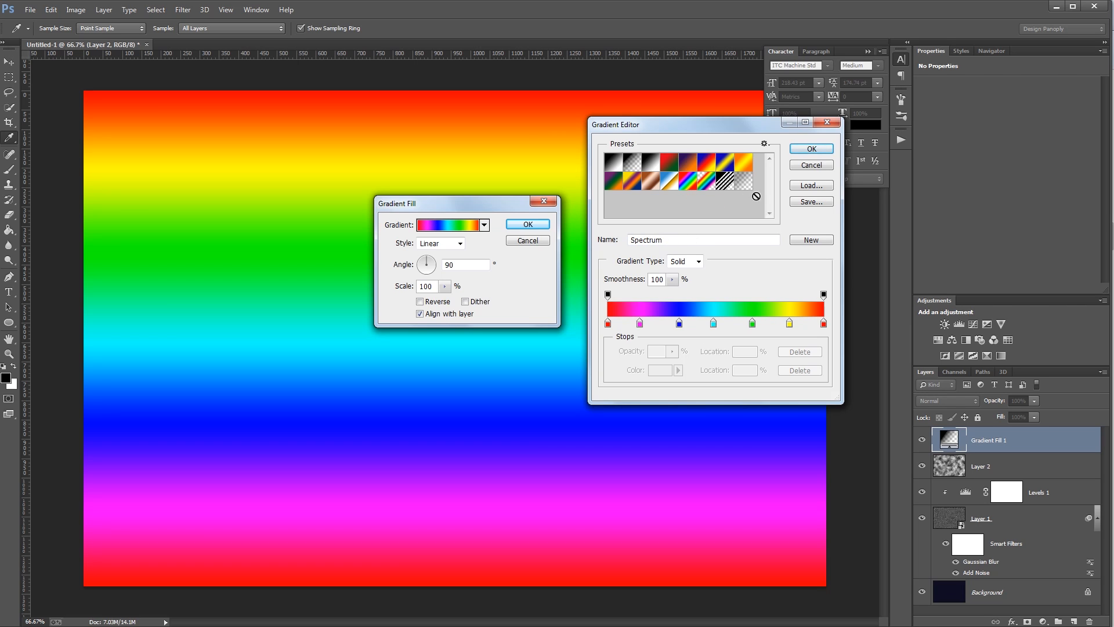
{"action": "left_click", "coordinate": [764, 143]}
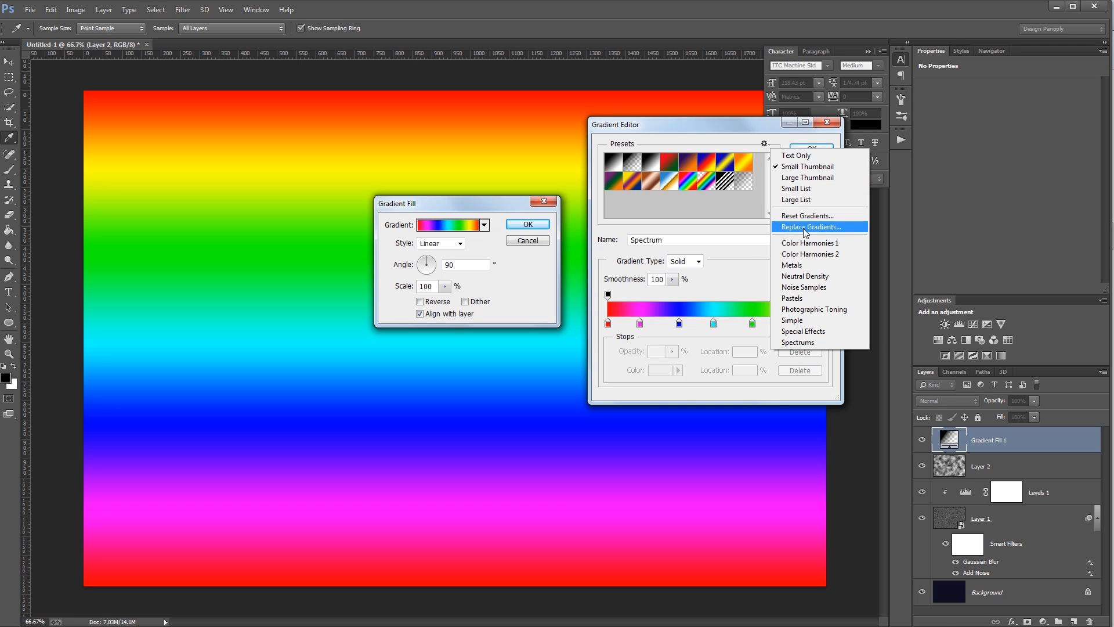
{"action": "left_click", "coordinate": [690, 186]}
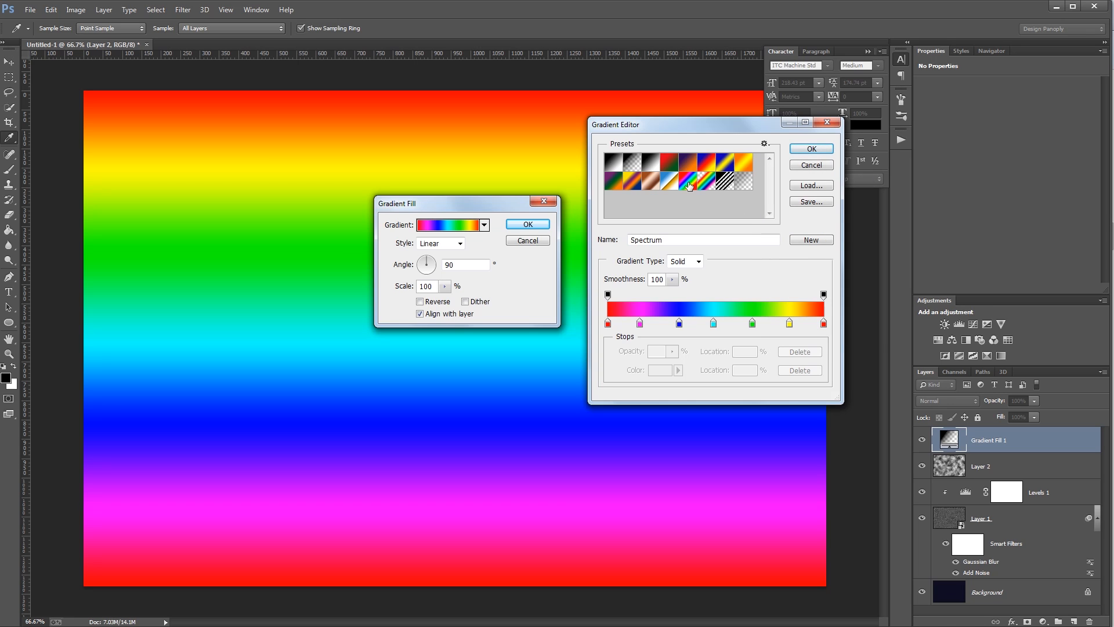
{"action": "key", "text": "Return"}
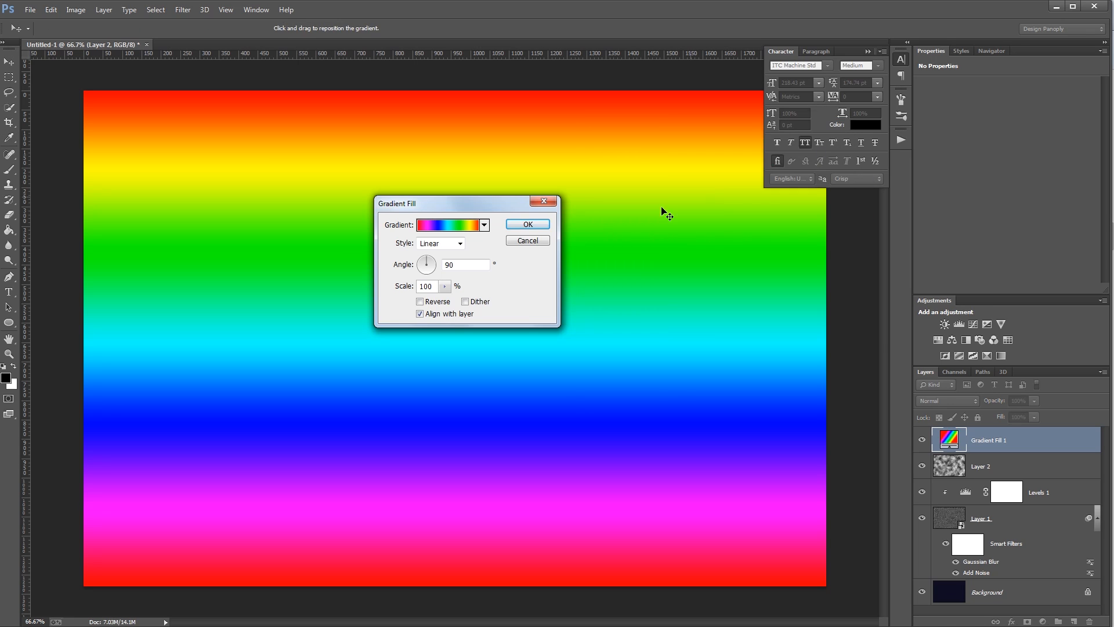
Step: Set the gradient fill's style to Angle and apply it
{"action": "left_click", "coordinate": [453, 244]}
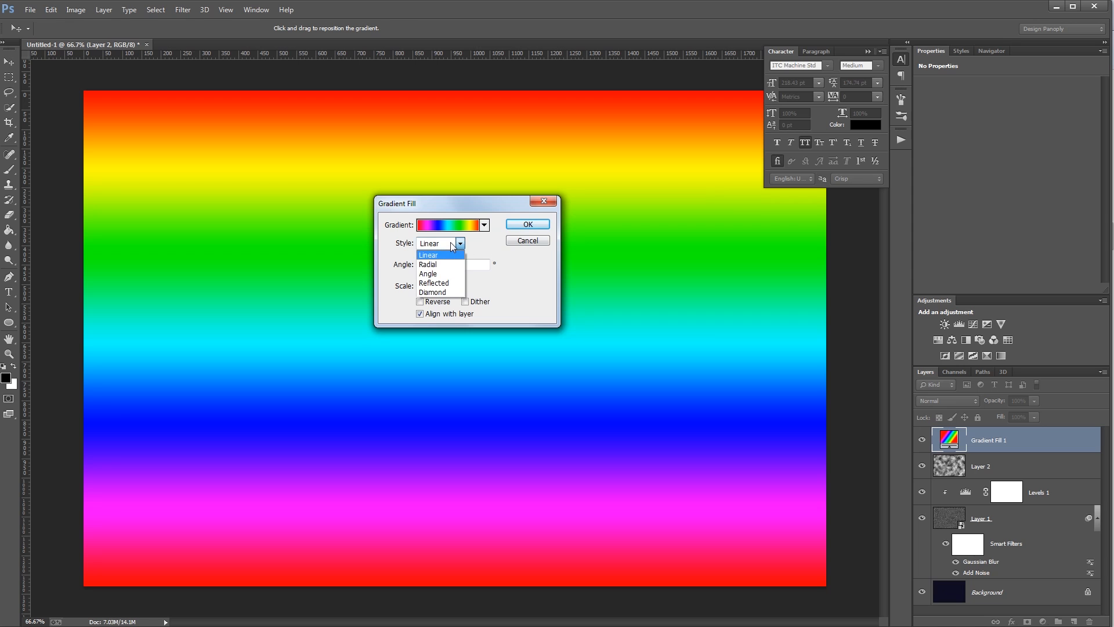
{"action": "left_click", "coordinate": [445, 273]}
{"action": "left_click", "coordinate": [540, 225]}
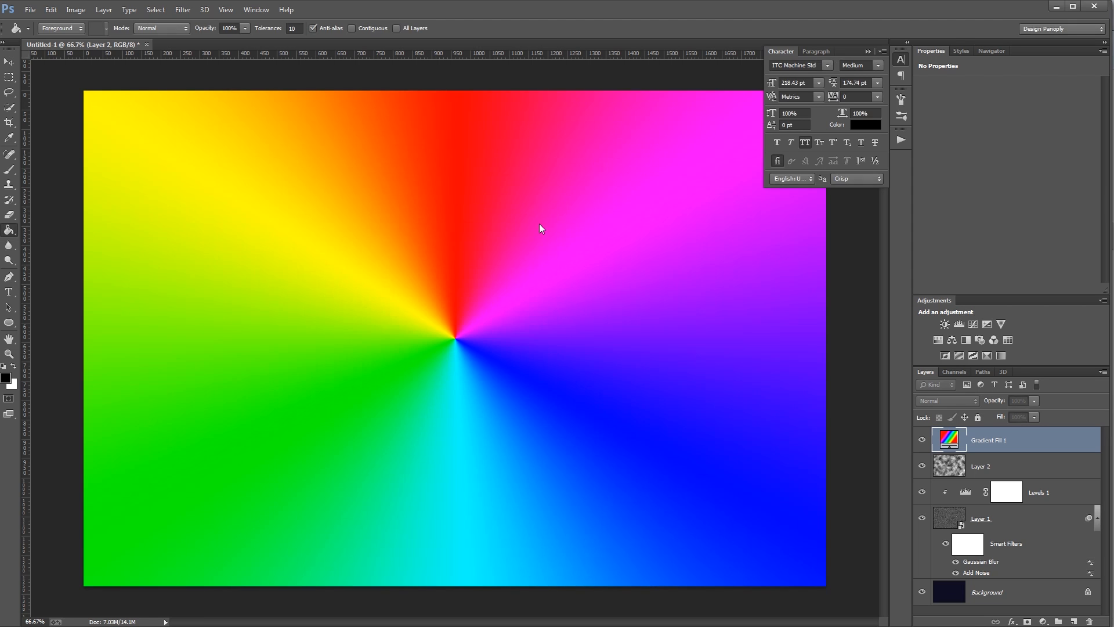
Step: Set the gradient fill layer's blend mode to Soft Light and its fill to 10%
{"action": "left_click", "coordinate": [952, 399]}
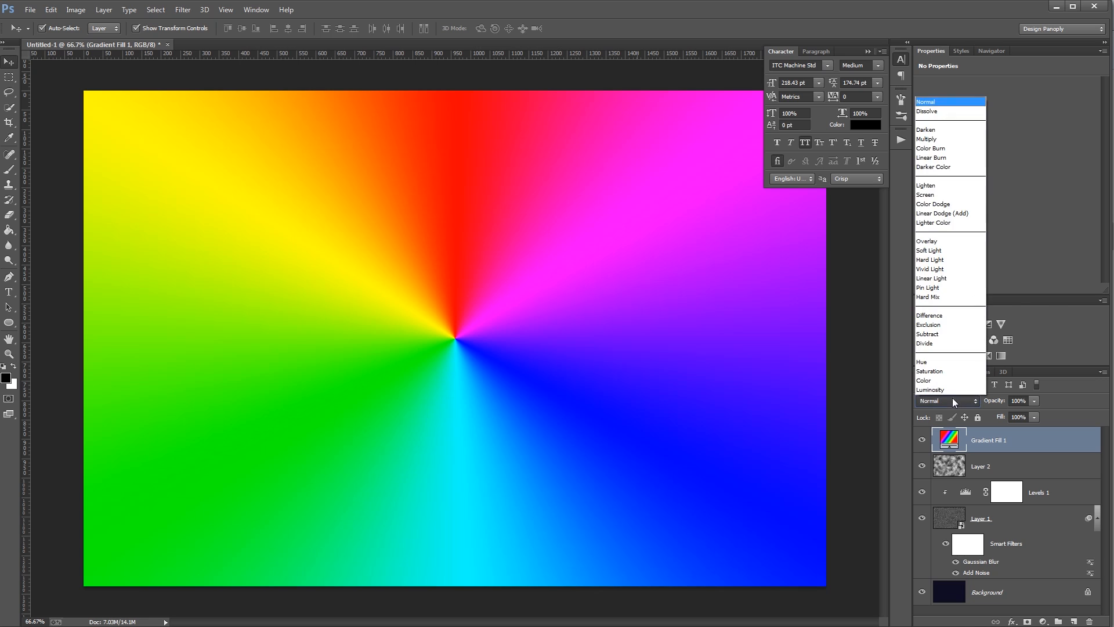
{"action": "left_click", "coordinate": [938, 251]}
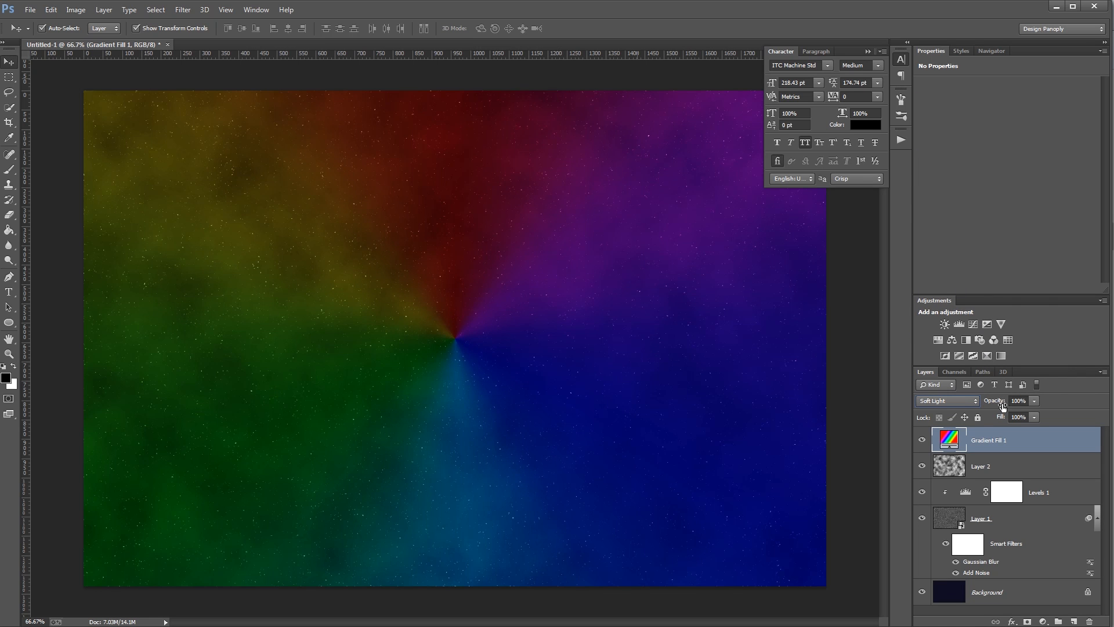
{"action": "left_click", "coordinate": [1019, 416]}
{"action": "type", "text": "10"}
{"action": "key", "text": "Return"}
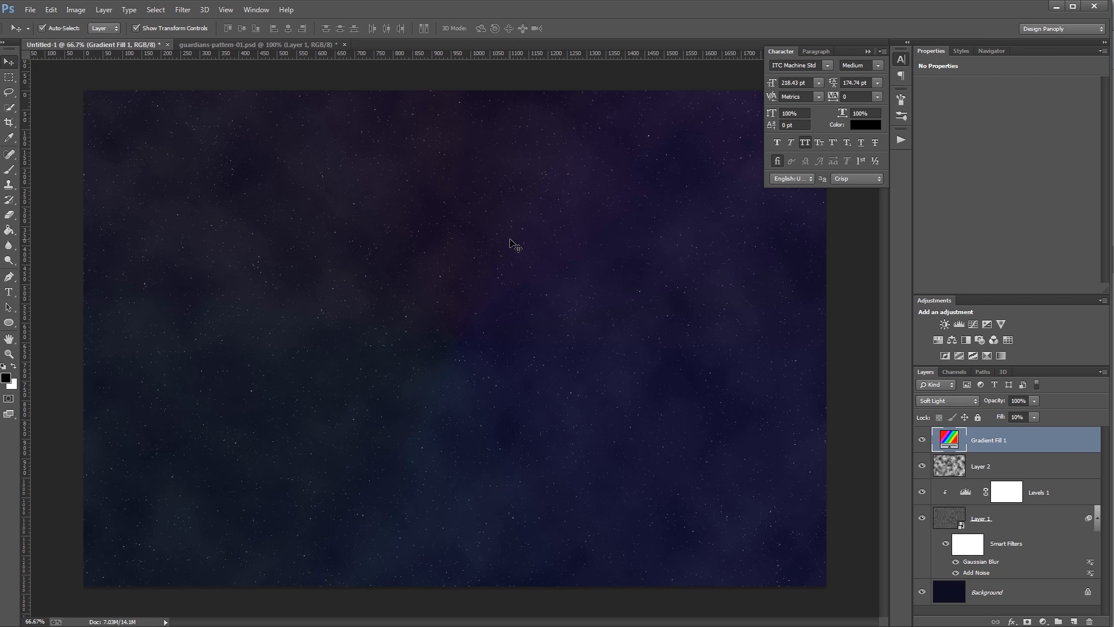
Step: In guardians-pattern-01.psd, add a Black & White adjustment and a Levels adjustment with input black 51 and white 207
{"action": "key", "text": "ctrl+Tab"}
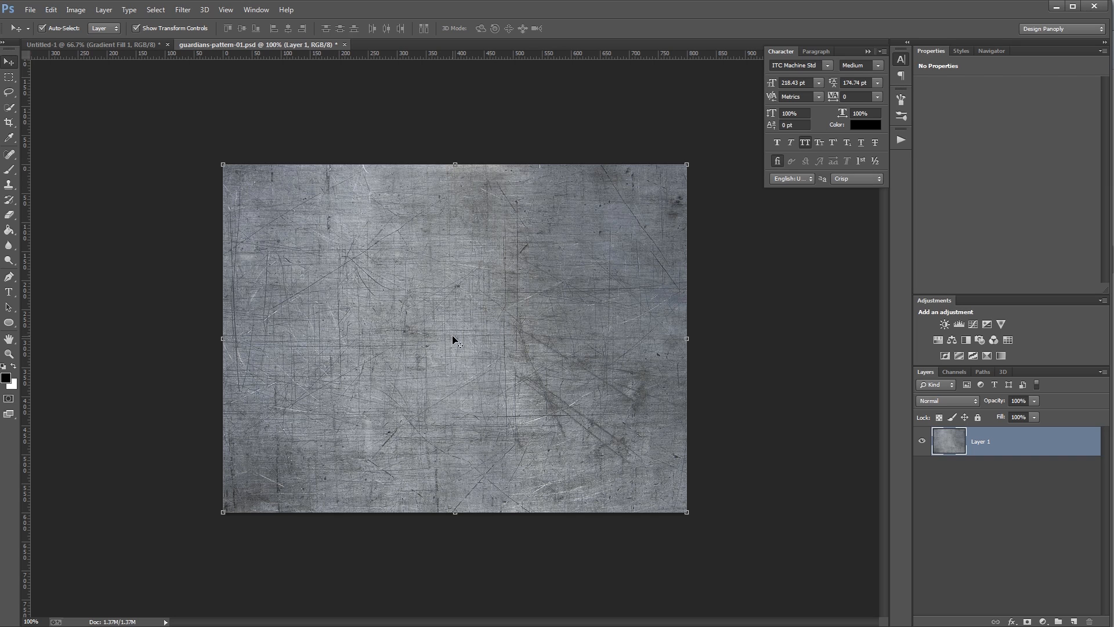
{"action": "left_click", "coordinate": [966, 340]}
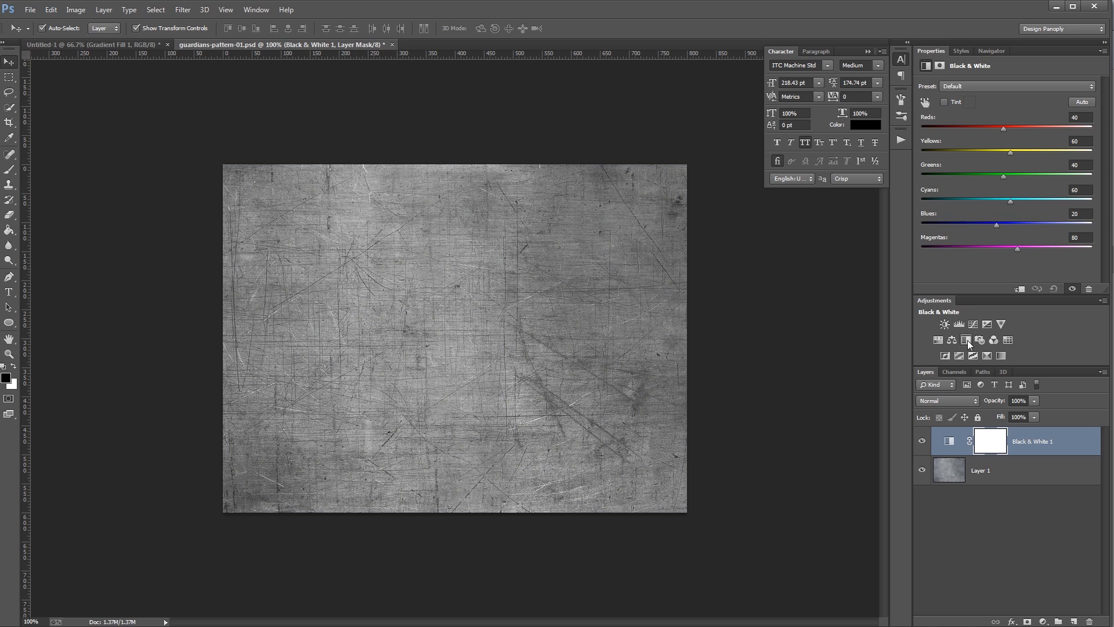
{"action": "left_click", "coordinate": [958, 329]}
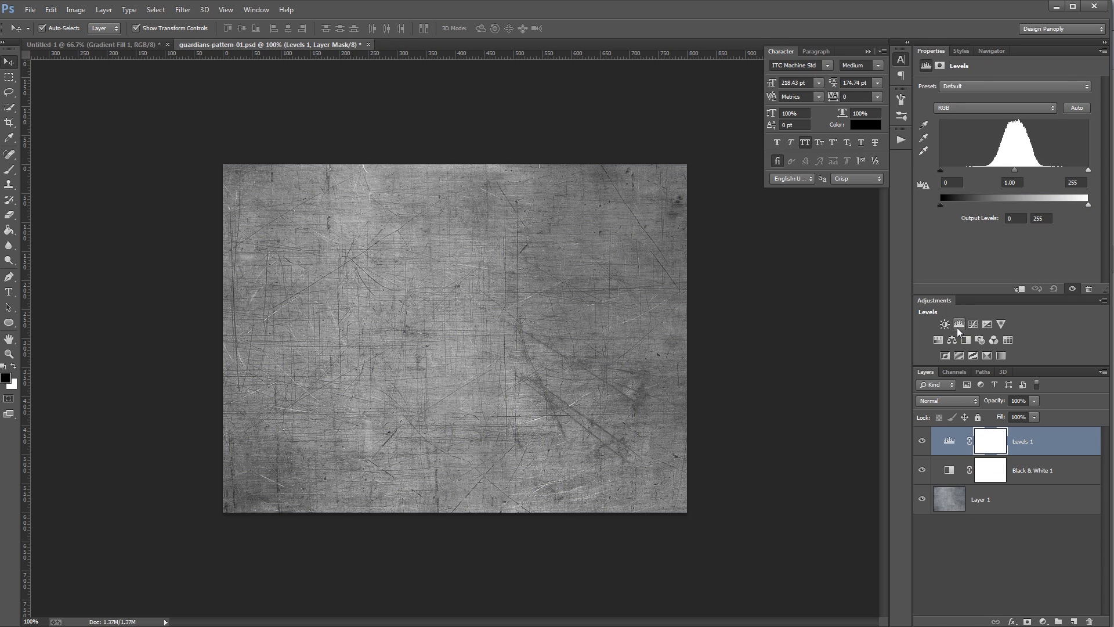
{"action": "left_click_drag", "start_coordinate": [940, 170], "coordinate": [970, 174]}
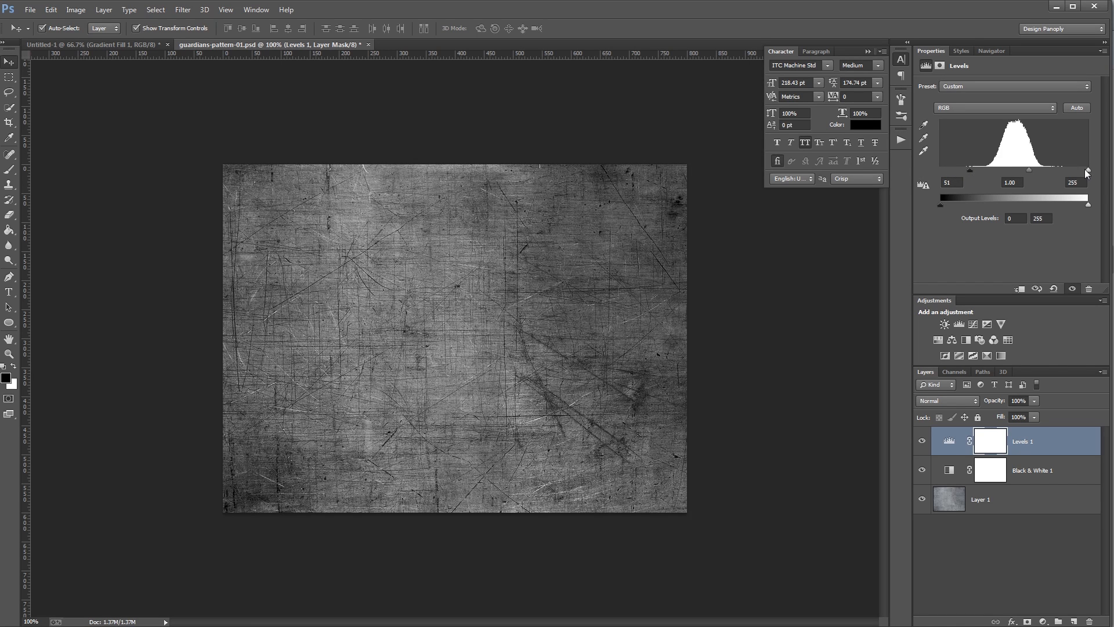
{"action": "left_click_drag", "start_coordinate": [1089, 172], "coordinate": [1060, 174]}
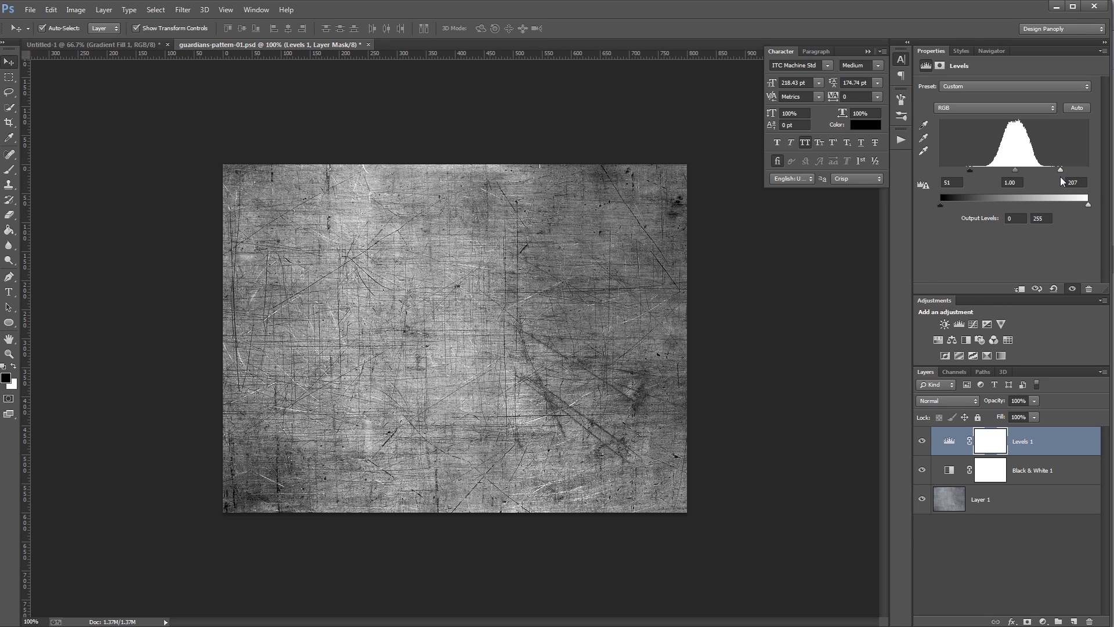
Step: Stamp the visible layers into a new layer and offset it +400 pixels right and +300 pixels down with Wrap Around
{"action": "key", "text": "ctrl+shift+alt+e"}
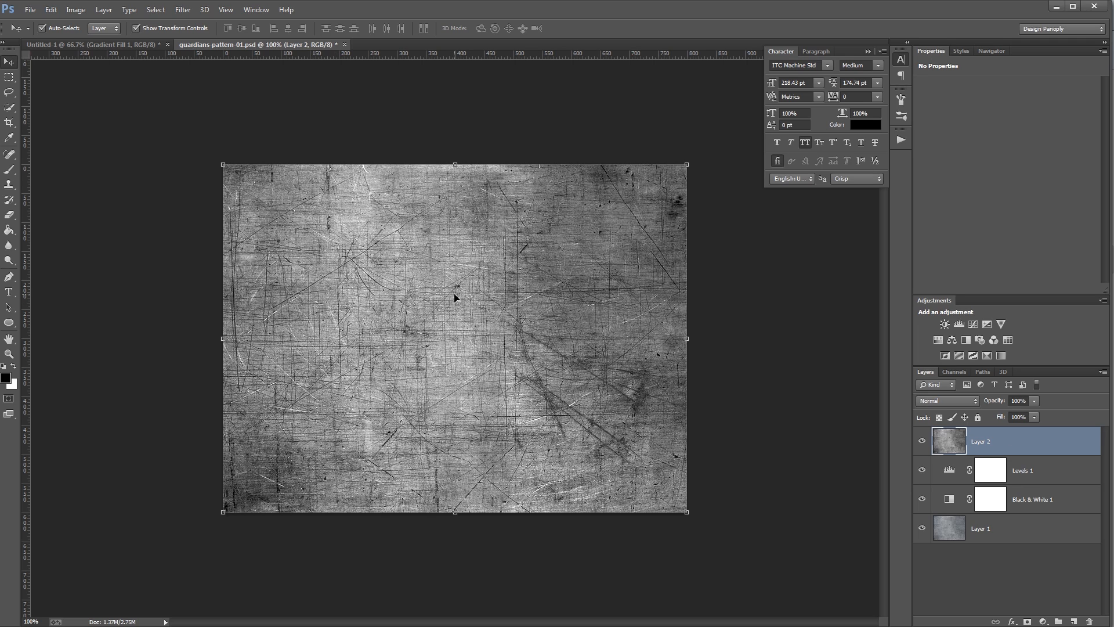
{"action": "left_click", "coordinate": [183, 10]}
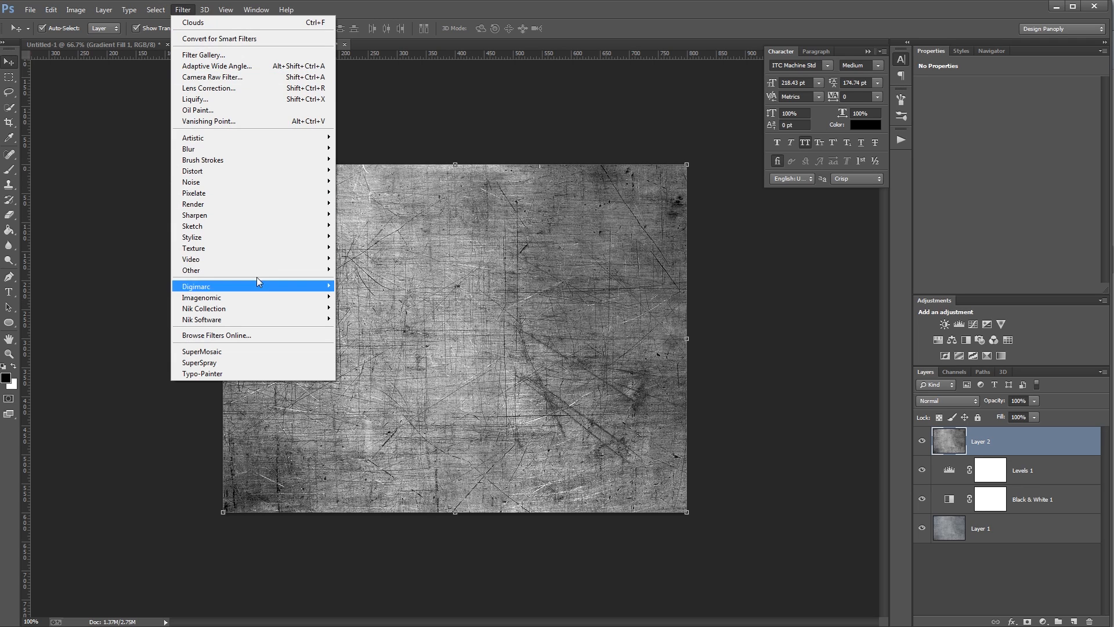
{"action": "mouse_move", "coordinate": [259, 269]}
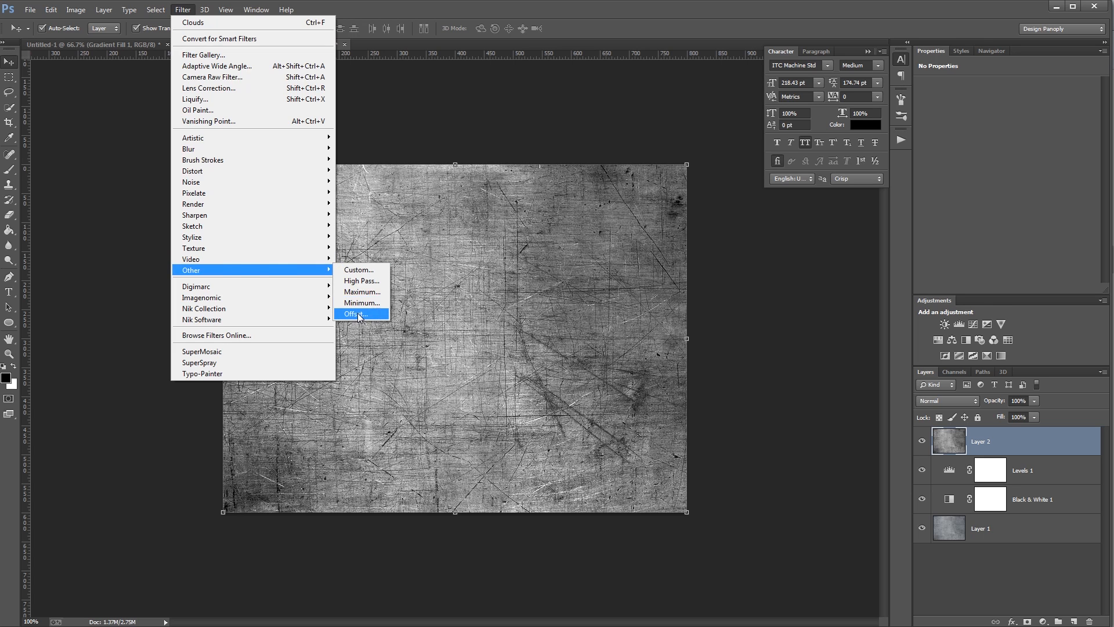
{"action": "left_click", "coordinate": [377, 316]}
{"action": "left_click_drag", "start_coordinate": [478, 256], "coordinate": [648, 218]}
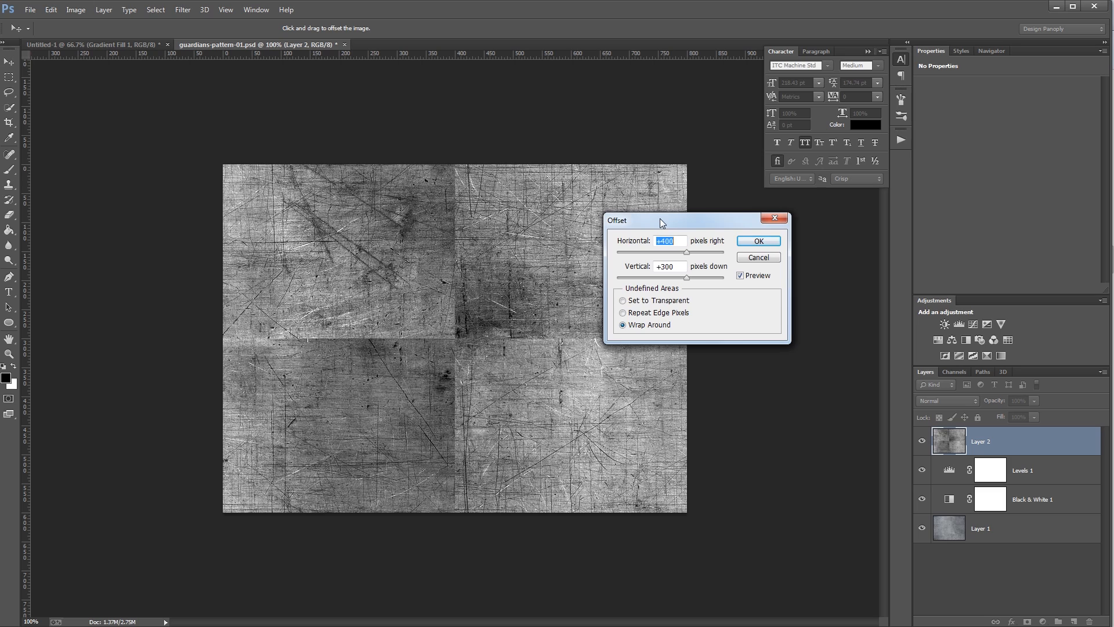
{"action": "left_click", "coordinate": [678, 242]}
{"action": "left_click_drag", "start_coordinate": [660, 241], "coordinate": [665, 241]}
{"action": "left_click", "coordinate": [750, 243]}
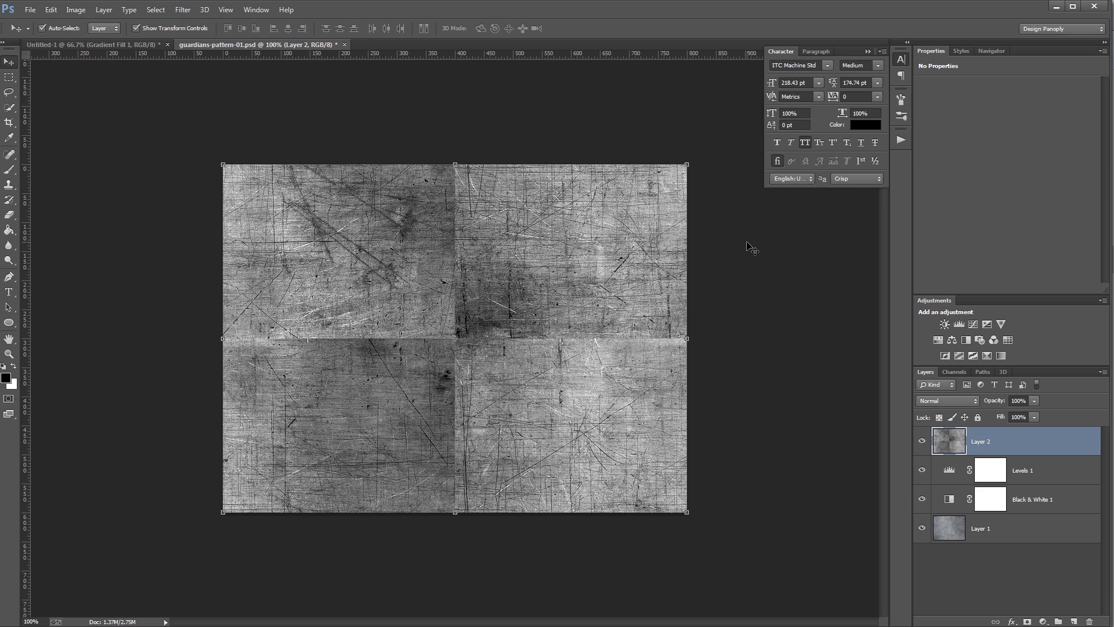
Step: Remove the vertical and horizontal seams across the middle of the texture with a 50 px content-aware Spot Healing Brush
{"action": "left_click", "coordinate": [9, 154]}
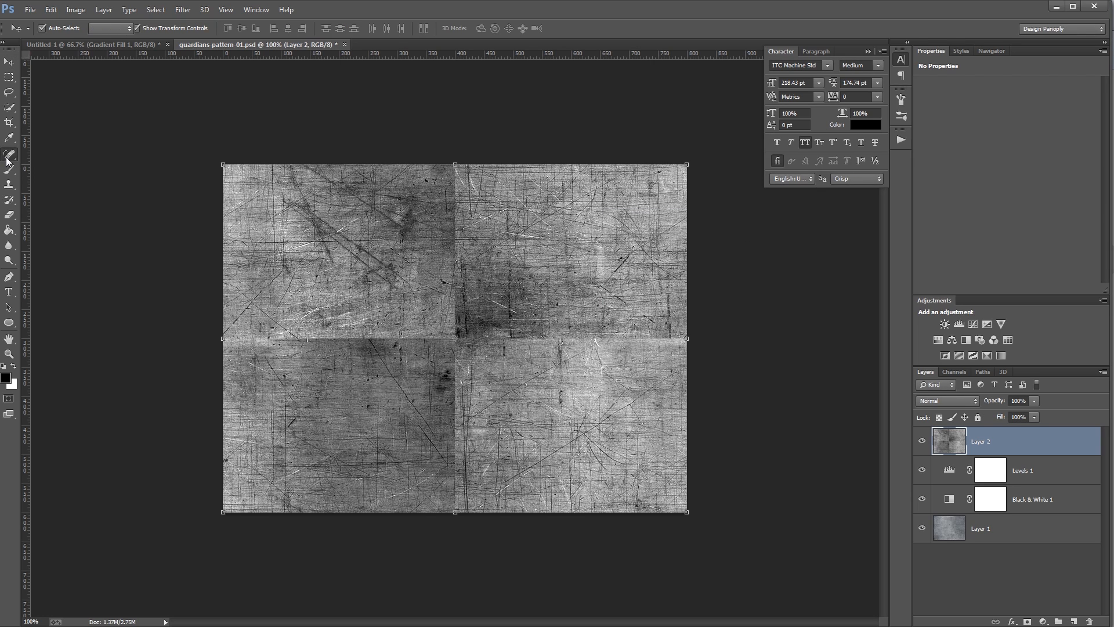
{"action": "key", "text": "bracketright"}
{"action": "key", "text": "bracketright"}
{"action": "key", "text": "bracketright"}
{"action": "left_click_drag", "start_coordinate": [453, 167], "coordinate": [455, 518]}
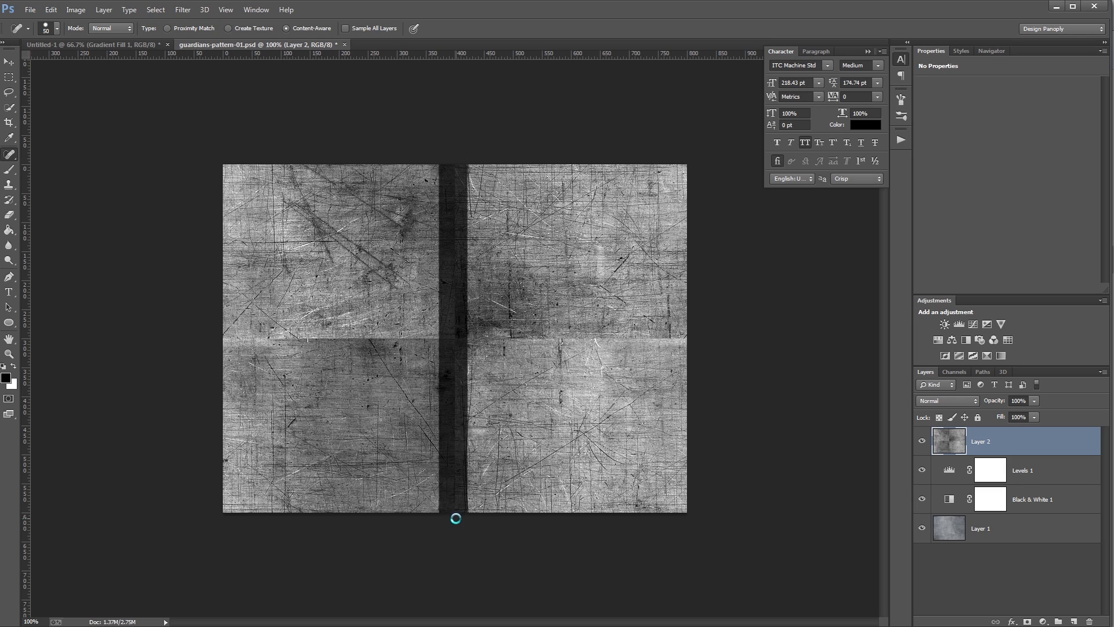
{"action": "left_click_drag", "start_coordinate": [215, 338], "coordinate": [723, 351]}
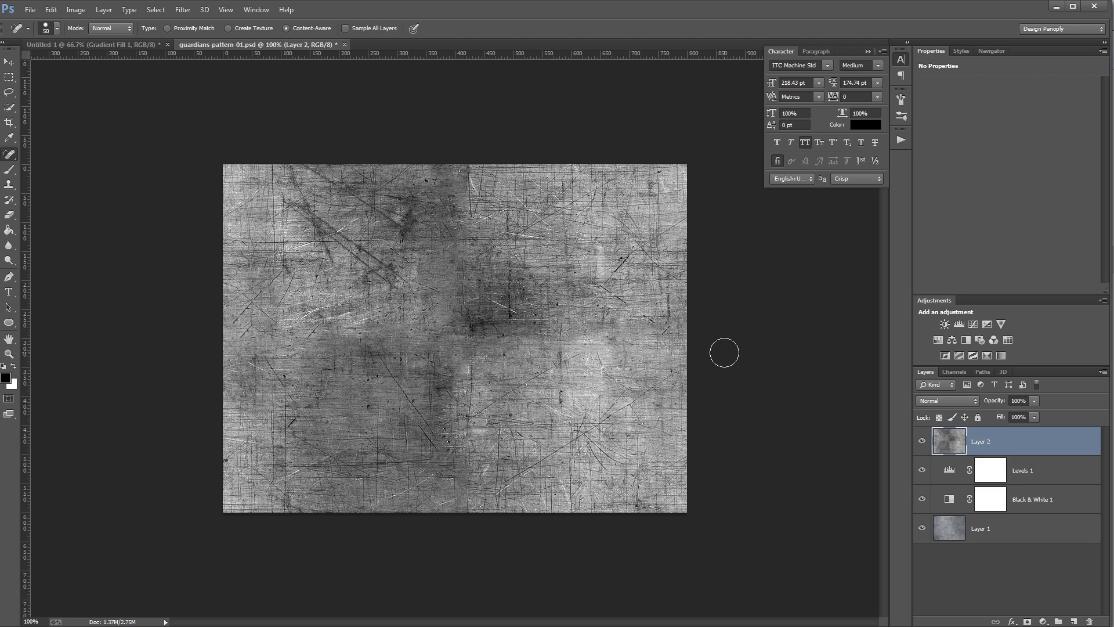
{"action": "left_click_drag", "start_coordinate": [463, 335], "coordinate": [530, 335]}
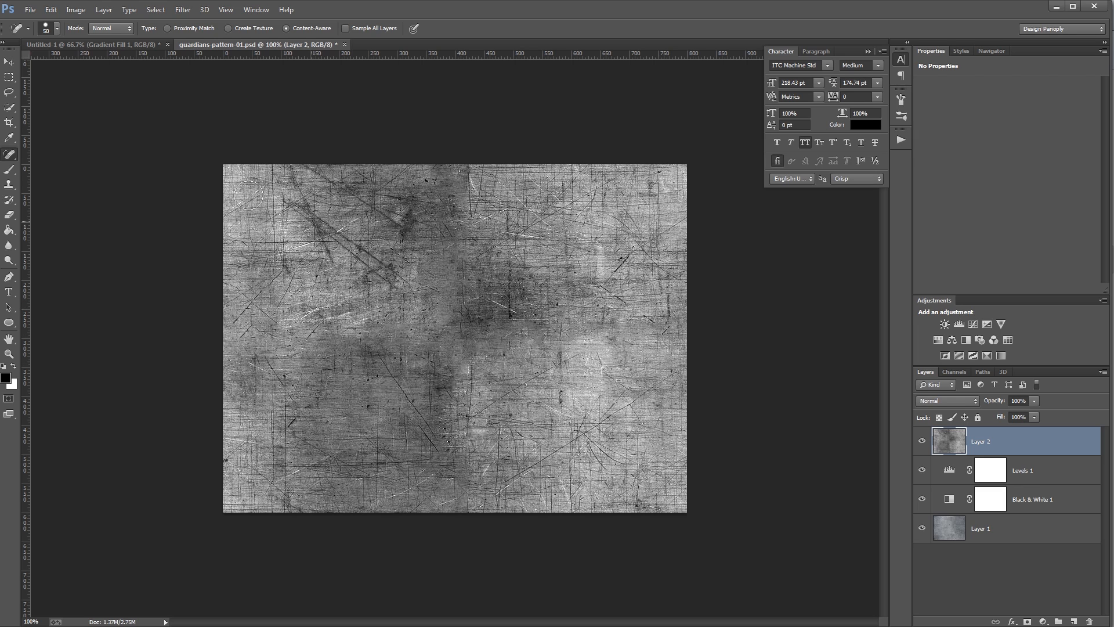
Step: Define the seamless texture as a pattern named guardians-pattern-01.psd
{"action": "key", "text": "v"}
{"action": "left_click", "coordinate": [51, 9]}
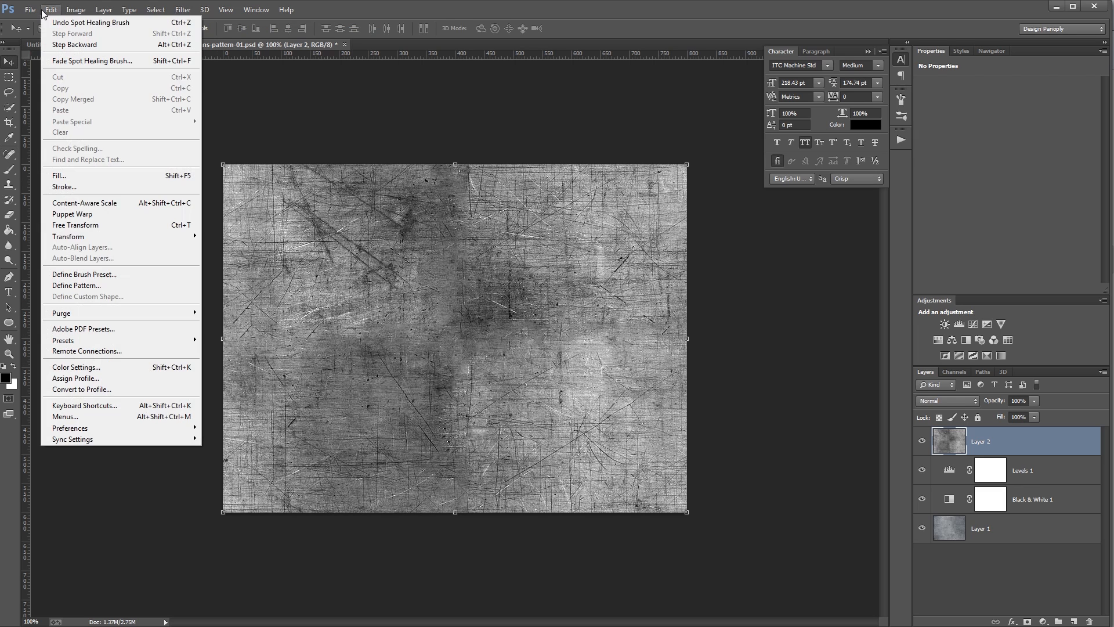
{"action": "left_click", "coordinate": [107, 286]}
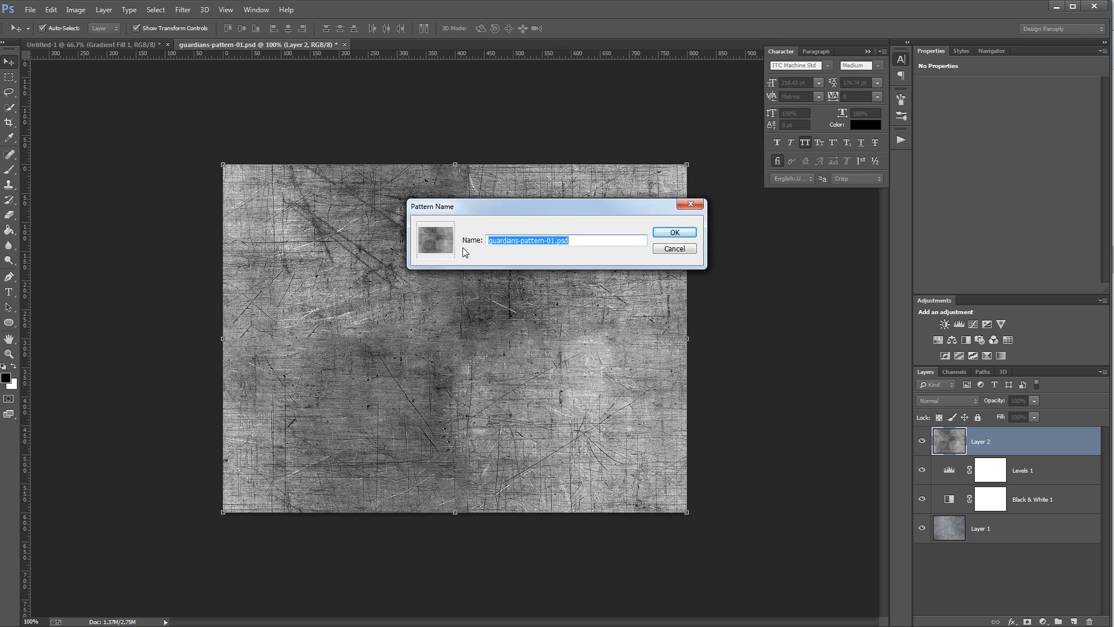
{"action": "left_click", "coordinate": [683, 234]}
Step: Return to the starry background document and add the white text "GUARDIANS" in ITC Machine Std at 218.43 pt
{"action": "key", "text": "ctrl+Tab"}
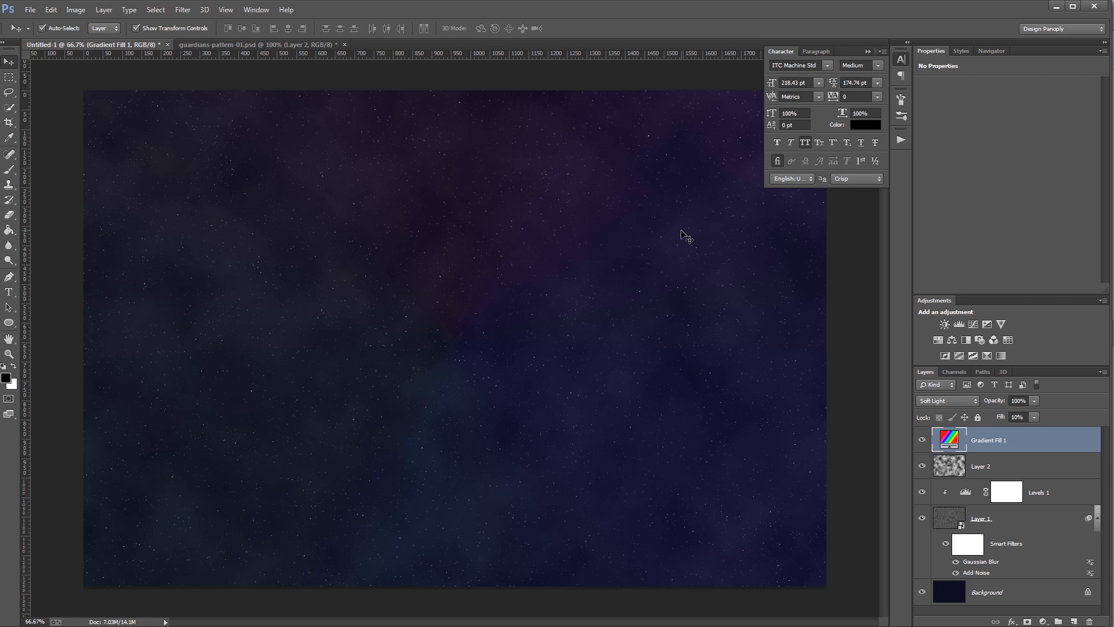
{"action": "key", "text": "t"}
{"action": "key", "text": "x"}
{"action": "left_click", "coordinate": [403, 306]}
{"action": "type", "text": "GUARDI"}
{"action": "key", "text": "BackSpace"}
{"action": "type", "text": "UARD"}
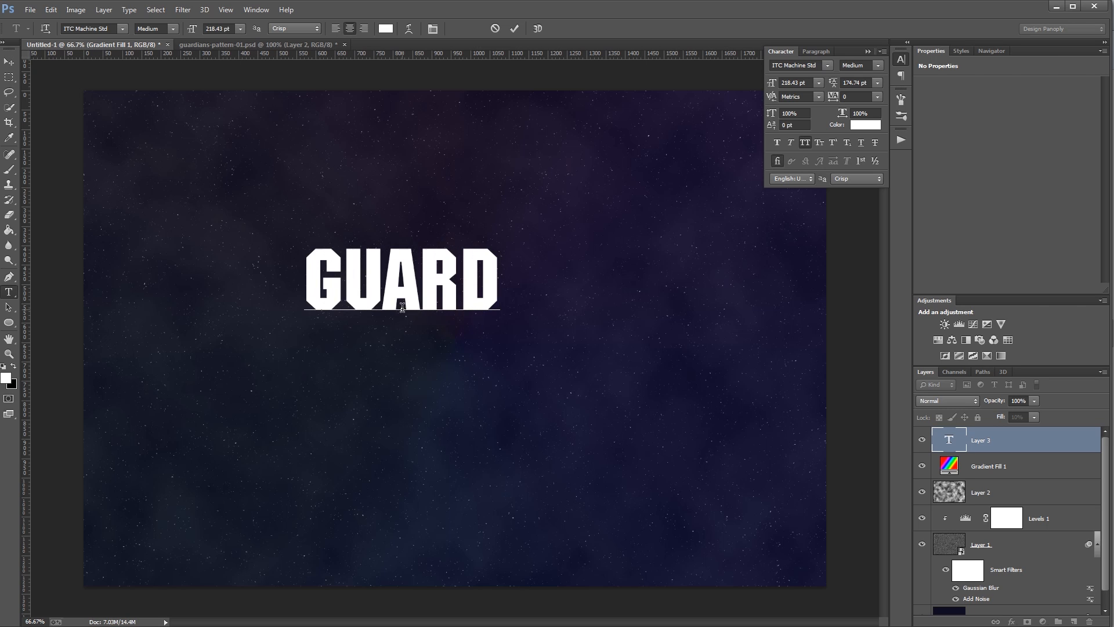
{"action": "type", "text": "IANS"}
{"action": "key", "text": "ctrl+Return"}
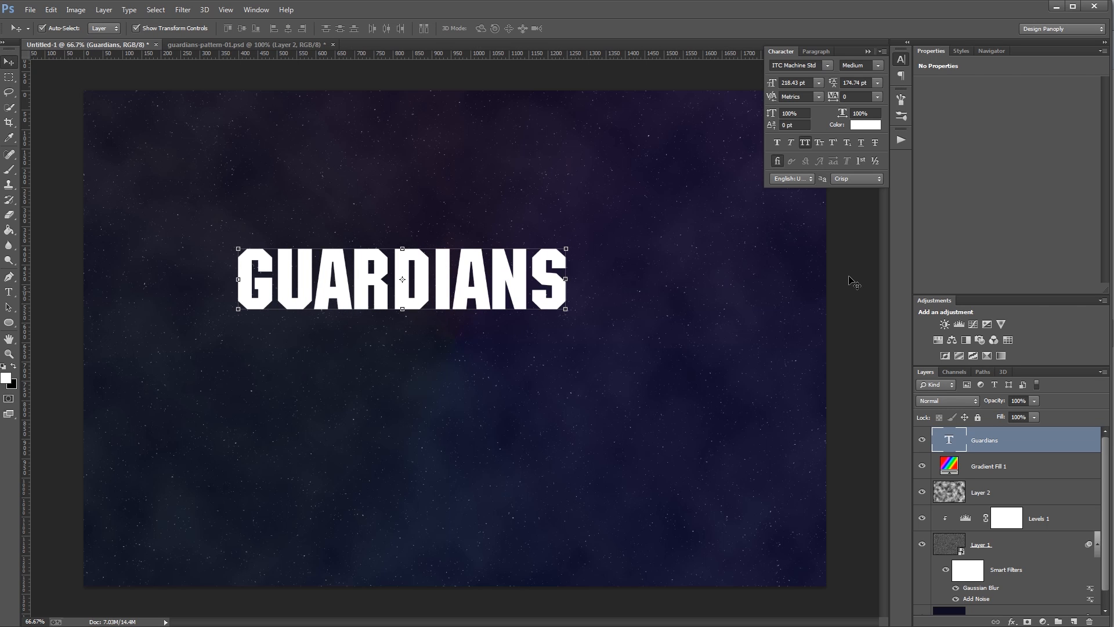
Step: Set the GUARDIANS text color to #dab277
{"action": "left_click", "coordinate": [864, 125]}
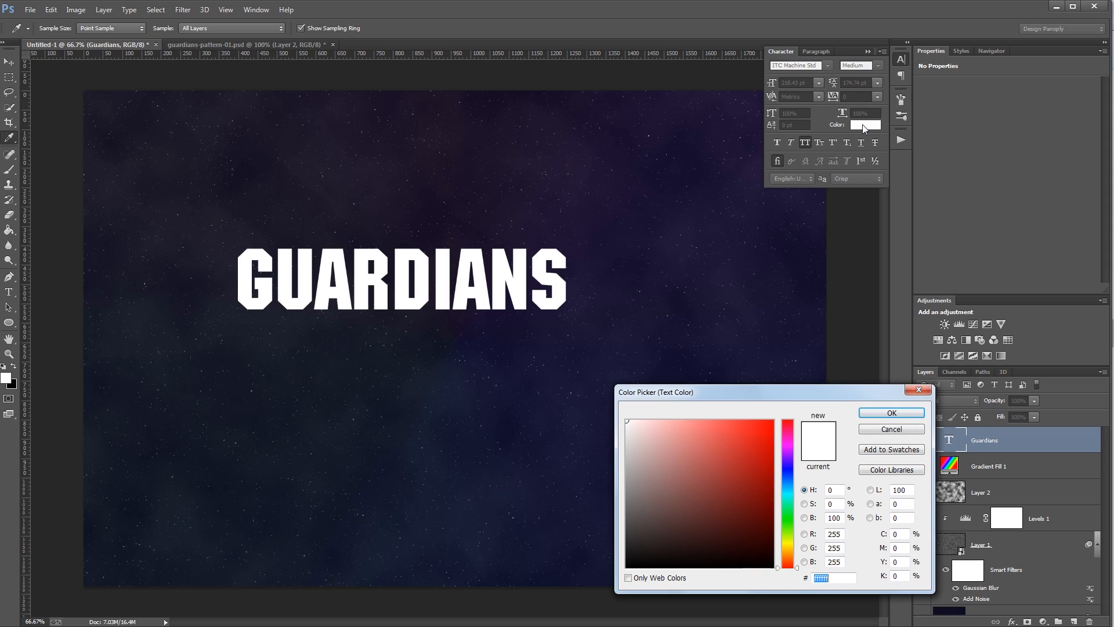
{"action": "type", "text": "dab277"}
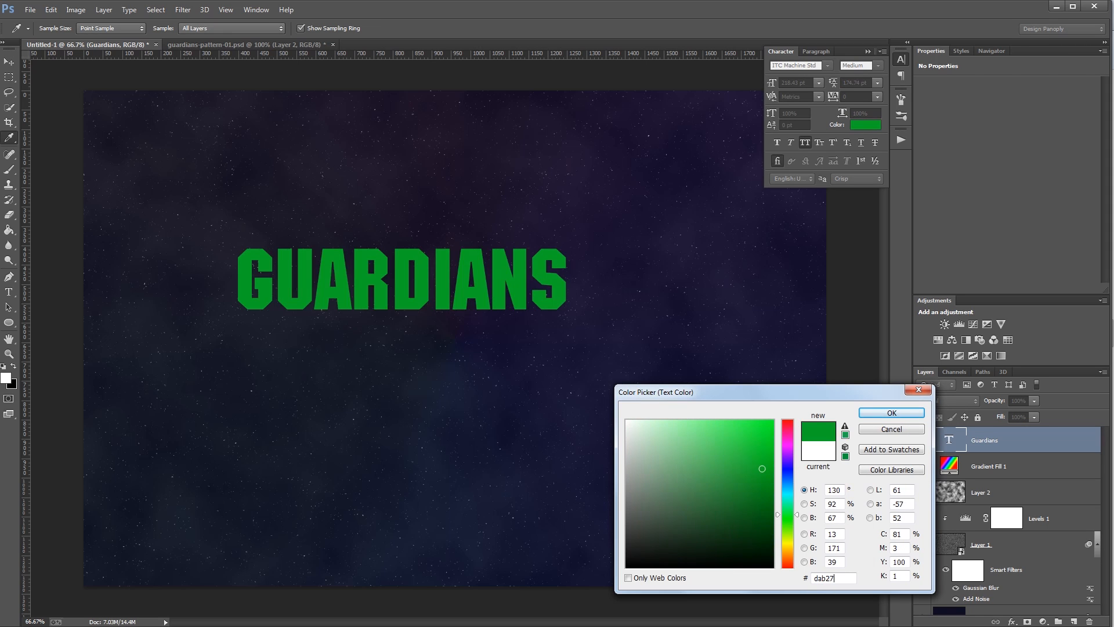
{"action": "key", "text": "Return"}
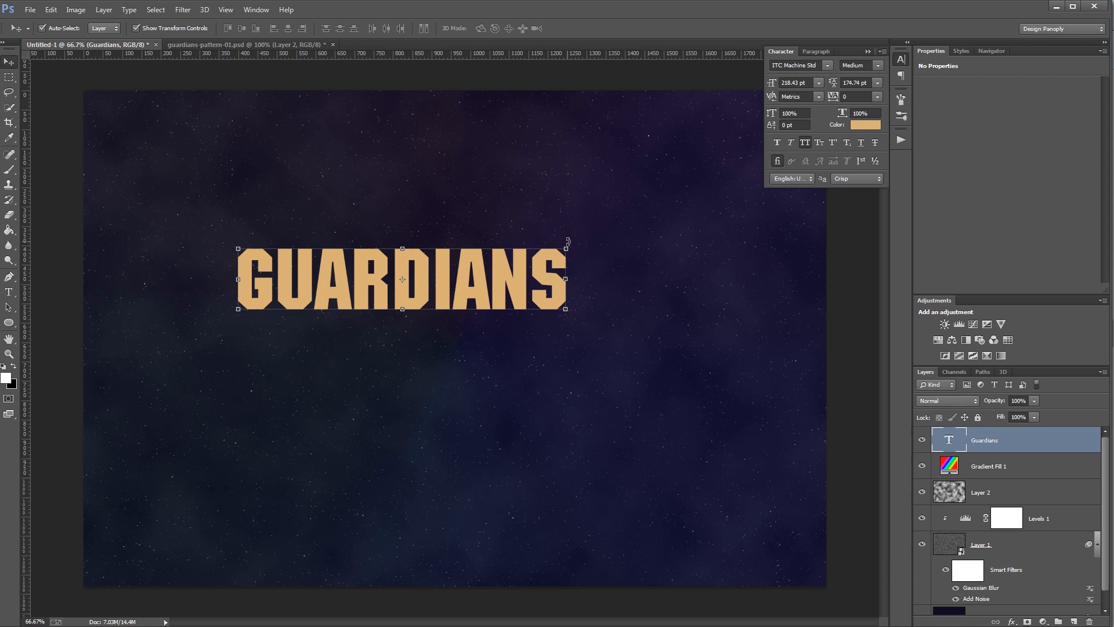
Step: Enlarge the GUARDIANS text to about 253 pt and shift it slightly to the right
{"action": "key", "text": "ctrl+t"}
{"action": "left_click_drag", "start_coordinate": [568, 241], "coordinate": [644, 255]}
{"action": "key", "text": "Return"}
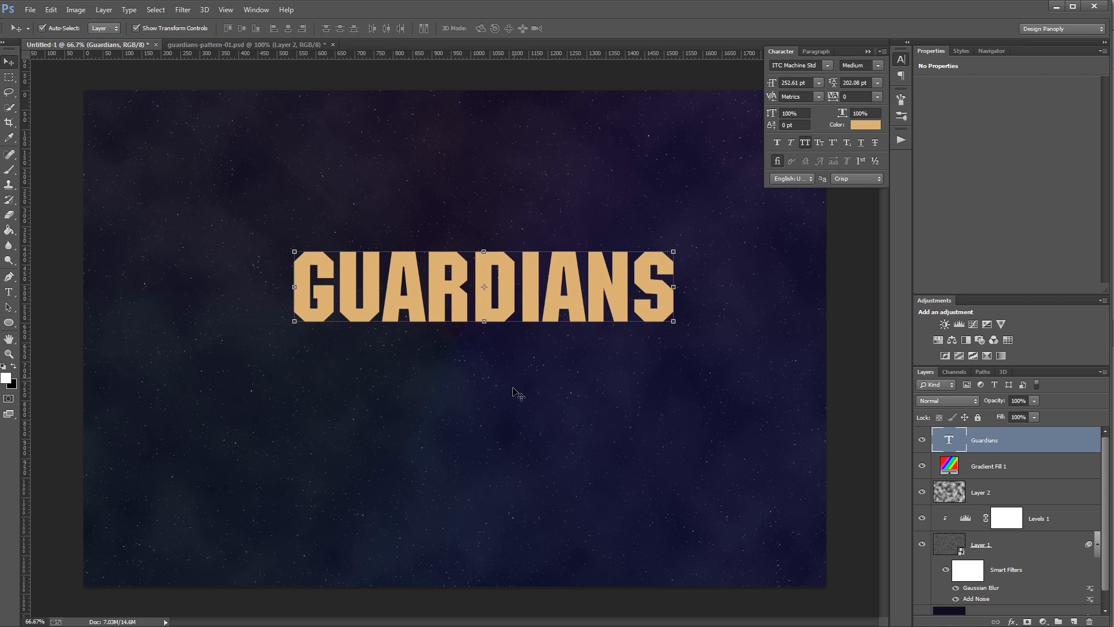
Step: Add the text "GALAXY" below GUARDIANS and move it under the right part of the word
{"action": "key", "text": "t"}
{"action": "left_click", "coordinate": [456, 386]}
{"action": "type", "text": "GALAXY"}
{"action": "key", "text": "ctrl+Return"}
{"action": "left_click_drag", "start_coordinate": [534, 348], "coordinate": [629, 349]}
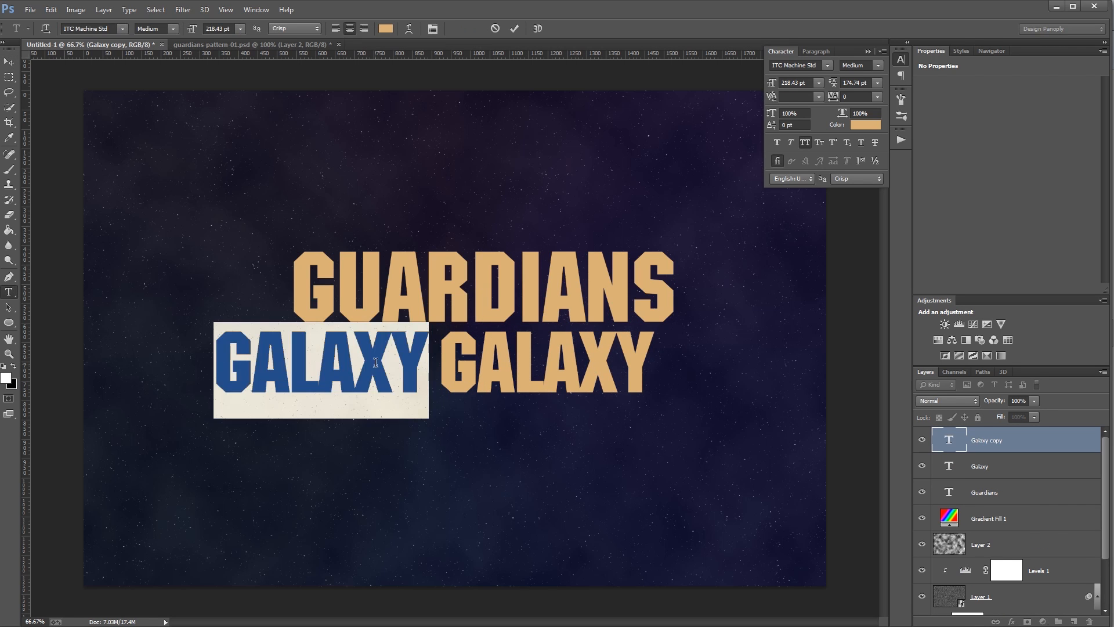
Step: Replace the text of the GALAXY copy with "Of the" on two lines
{"action": "type", "text": "Of"}
{"action": "key", "text": "Return"}
{"action": "type", "text": "the"}
{"action": "key", "text": "ctrl+Return"}
Step: Resize and position the two-line "Of the" text directly beside GALAXY, and arrange both words beneath GUARDIANS
{"action": "key", "text": "v"}
{"action": "left_click_drag", "start_coordinate": [271, 463], "coordinate": [432, 424]}
{"action": "key", "text": "Down"}
{"action": "key", "text": "Down"}
{"action": "key", "text": "Down"}
{"action": "key", "text": "Down"}
{"action": "key", "text": "Down"}
{"action": "key", "text": "Return"}
{"action": "key", "text": "shift+Left"}
{"action": "key", "text": "shift+Left"}
{"action": "key", "text": "shift+Left"}
{"action": "key", "text": "shift+Left"}
{"action": "key", "text": "shift+Left"}
{"action": "left_click", "coordinate": [548, 347], "text": "shift"}
{"action": "left_click_drag", "start_coordinate": [549, 346], "coordinate": [520, 346]}
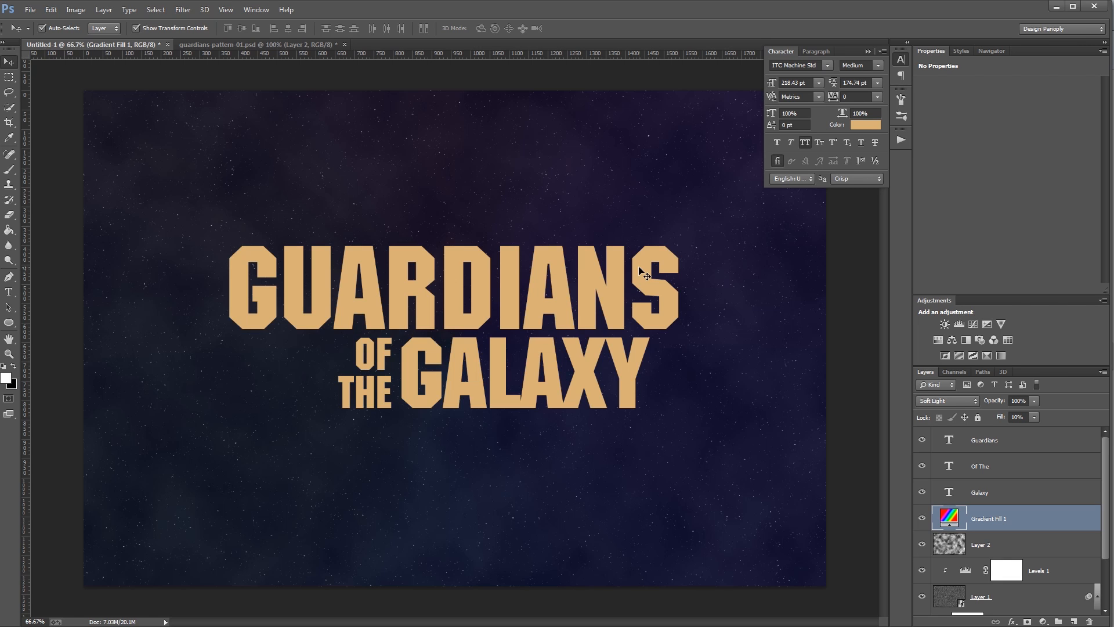
Step: Add a Bevel & Emboss effect to the Guardians layer with the Chisel Hard technique and 125% depth
{"action": "double_click", "coordinate": [1030, 440]}
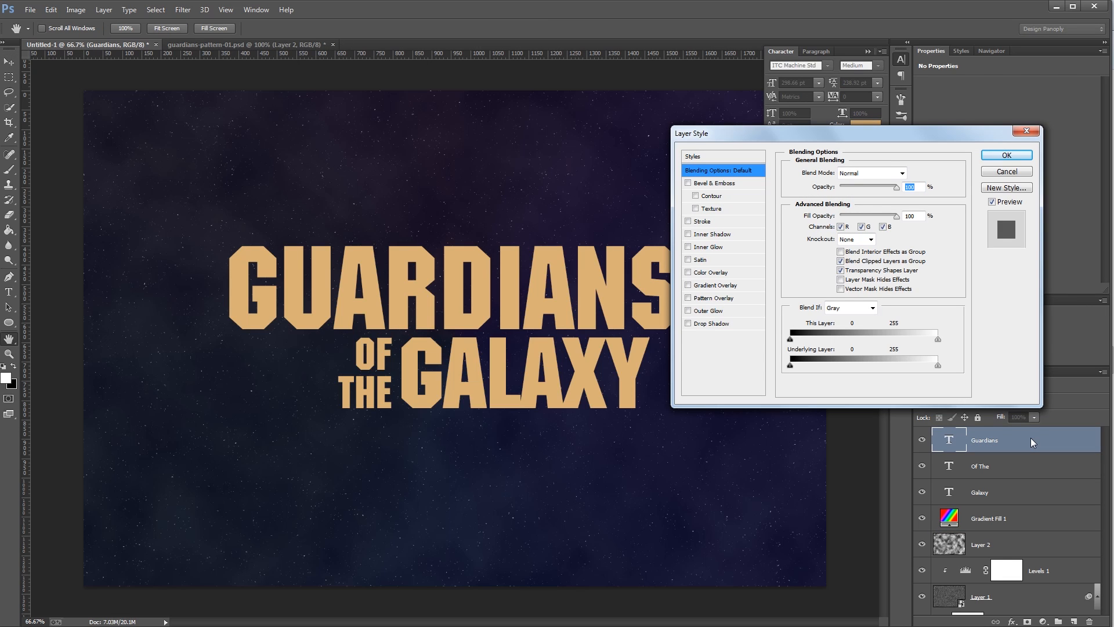
{"action": "left_click", "coordinate": [713, 183]}
{"action": "left_click", "coordinate": [855, 188]}
{"action": "left_click", "coordinate": [859, 210]}
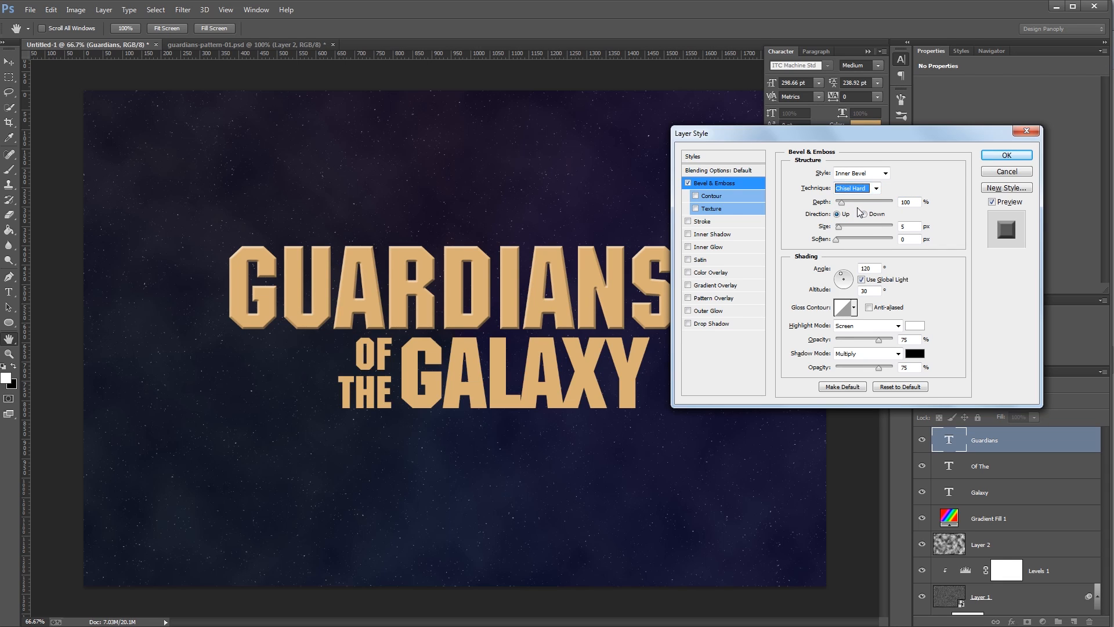
{"action": "double_click", "coordinate": [912, 202]}
{"action": "type", "text": "125"}
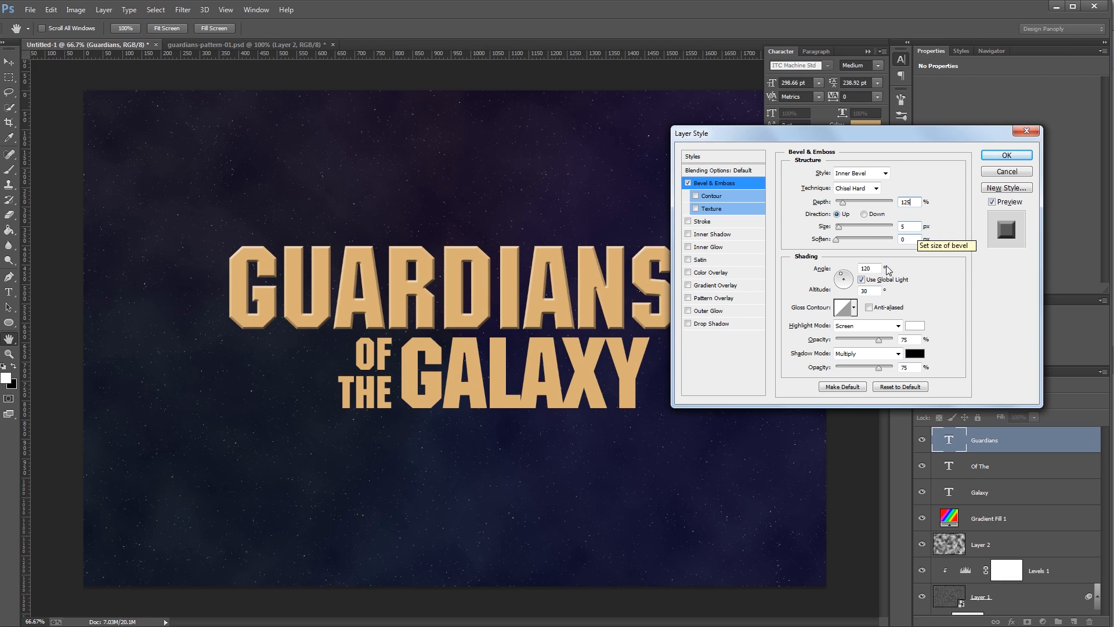
Step: Set the bevel shading's angle to 170° and altitude to 57°
{"action": "double_click", "coordinate": [868, 268]}
{"action": "type", "text": "170"}
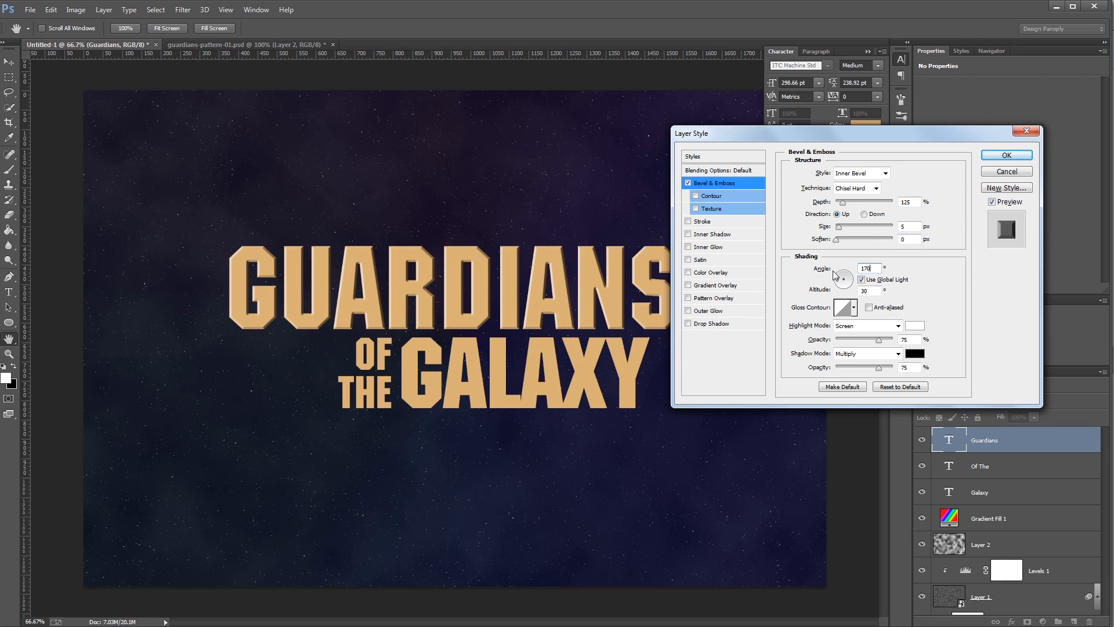
{"action": "double_click", "coordinate": [865, 289]}
{"action": "type", "text": "57"}
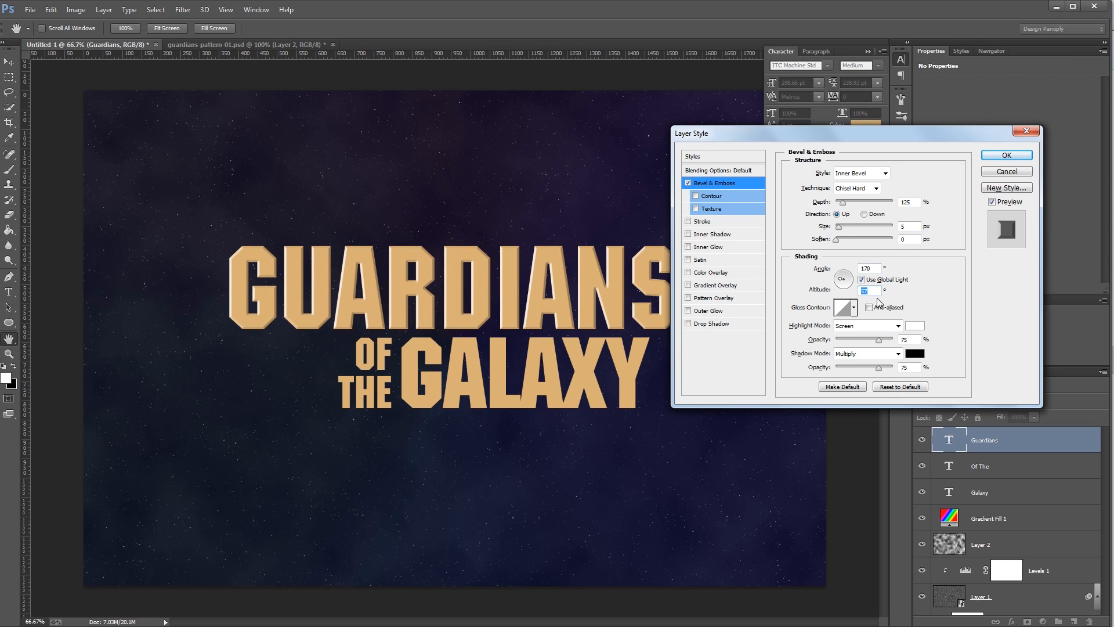
Step: Reshape the bevel's gloss contour into a custom curve peaking past a point at 50% input and 91% output, with its end lowered
{"action": "left_click", "coordinate": [843, 311]}
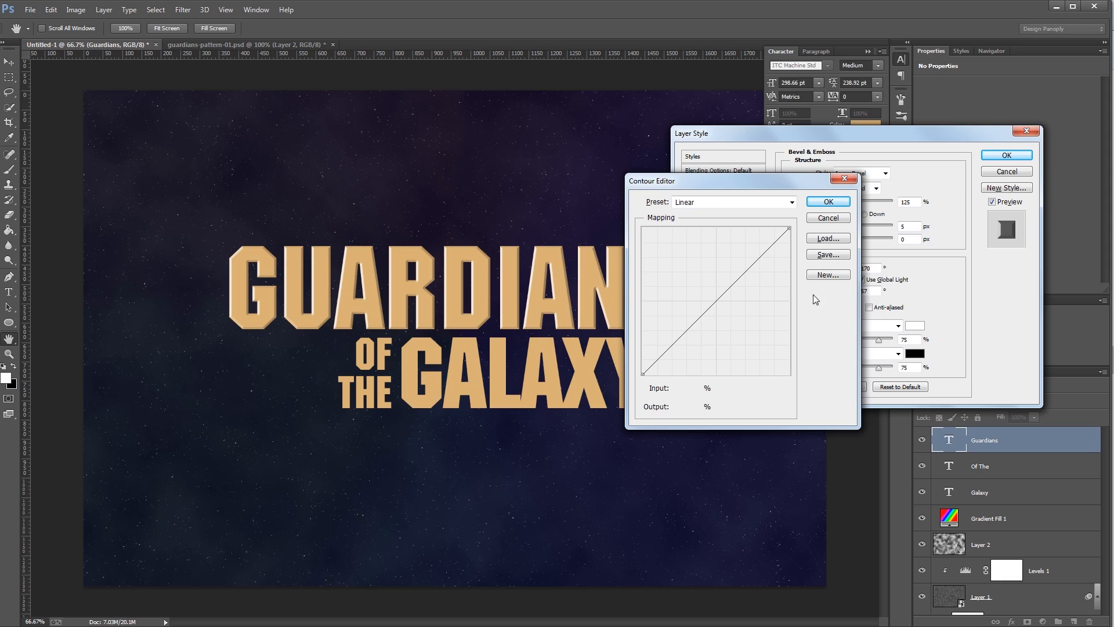
{"action": "left_click_drag", "start_coordinate": [788, 231], "coordinate": [793, 272]}
{"action": "left_click_drag", "start_coordinate": [741, 304], "coordinate": [715, 241]}
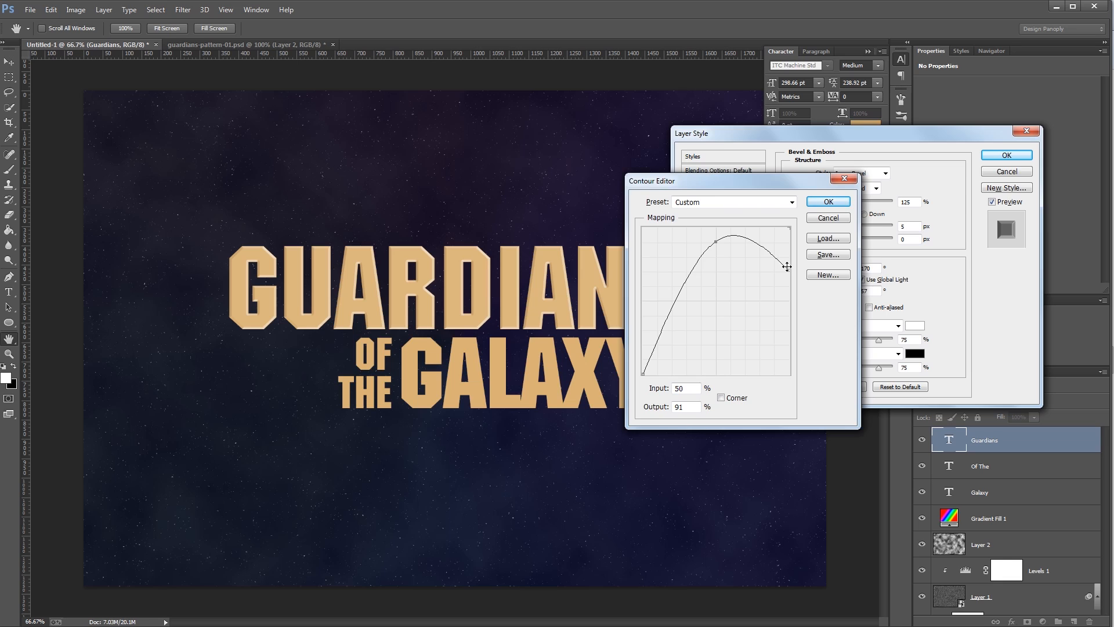
{"action": "left_click", "coordinate": [823, 203]}
Step: Set the bevel highlight to Linear Dodge (Add) at 35% opacity and the shadow to Linear Burn at 85% opacity
{"action": "left_click", "coordinate": [850, 325]}
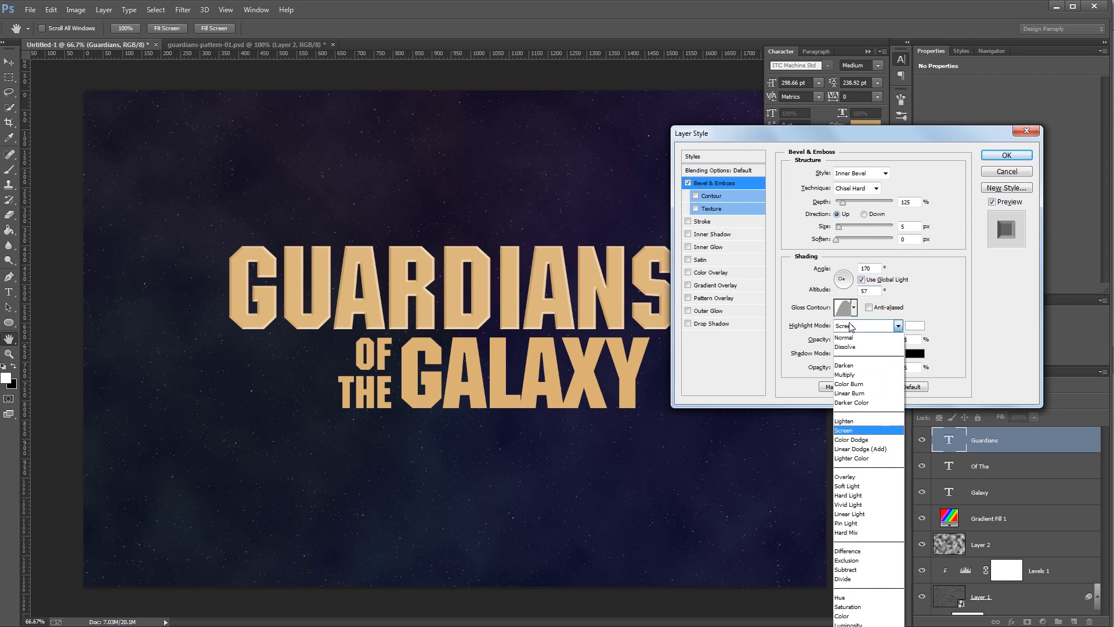
{"action": "left_click", "coordinate": [863, 448]}
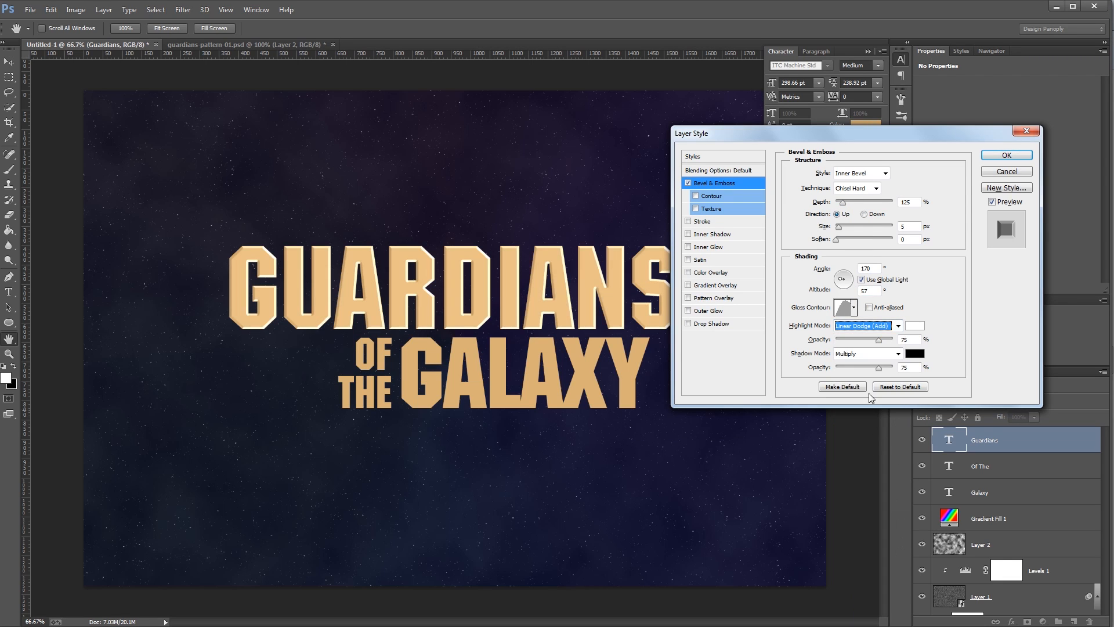
{"action": "left_click", "coordinate": [848, 355]}
{"action": "left_click", "coordinate": [859, 421]}
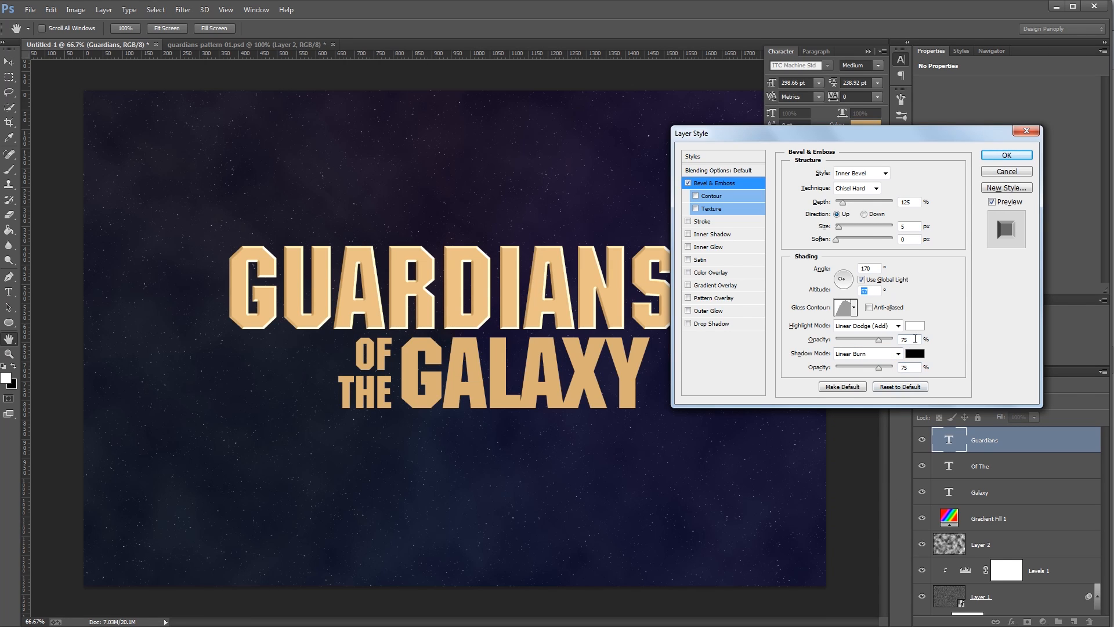
{"action": "double_click", "coordinate": [915, 338]}
{"action": "type", "text": "35"}
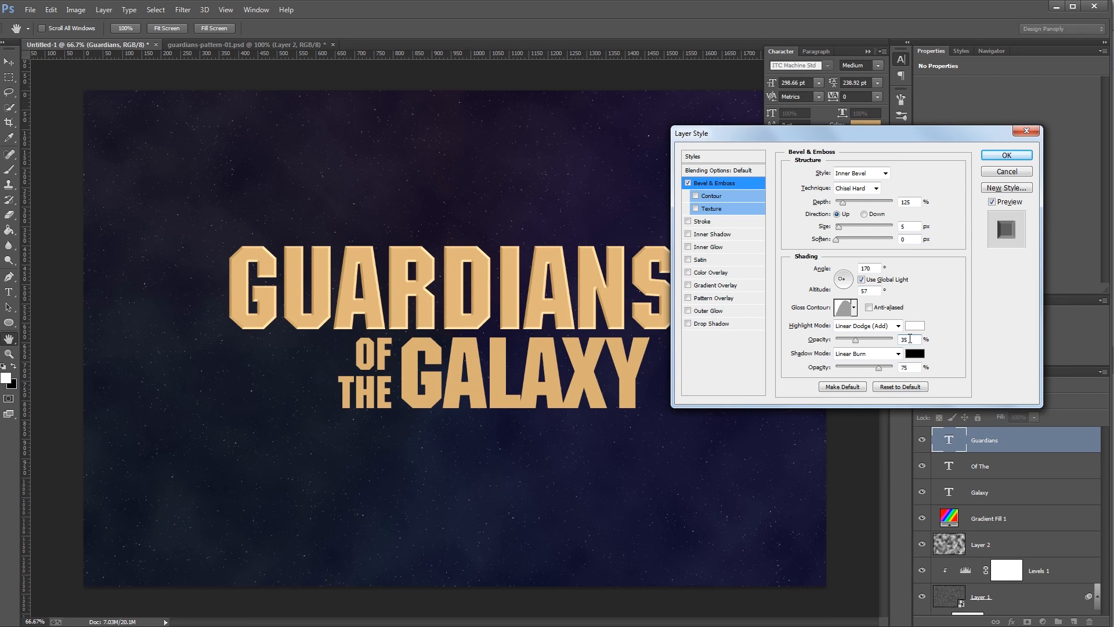
{"action": "double_click", "coordinate": [921, 365]}
{"action": "type", "text": "85"}
Step: Enable the bevel's Contour and add a Texture using the scratched-metal pattern with a depth of -10%
{"action": "left_click", "coordinate": [711, 198]}
{"action": "left_click", "coordinate": [711, 198]}
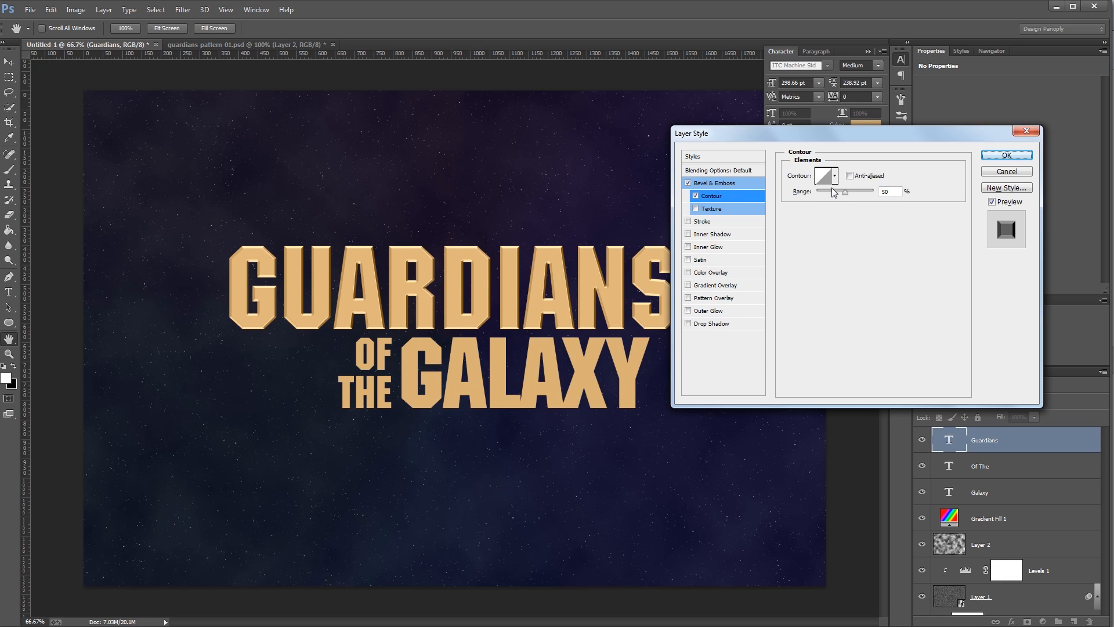
{"action": "left_click", "coordinate": [714, 211]}
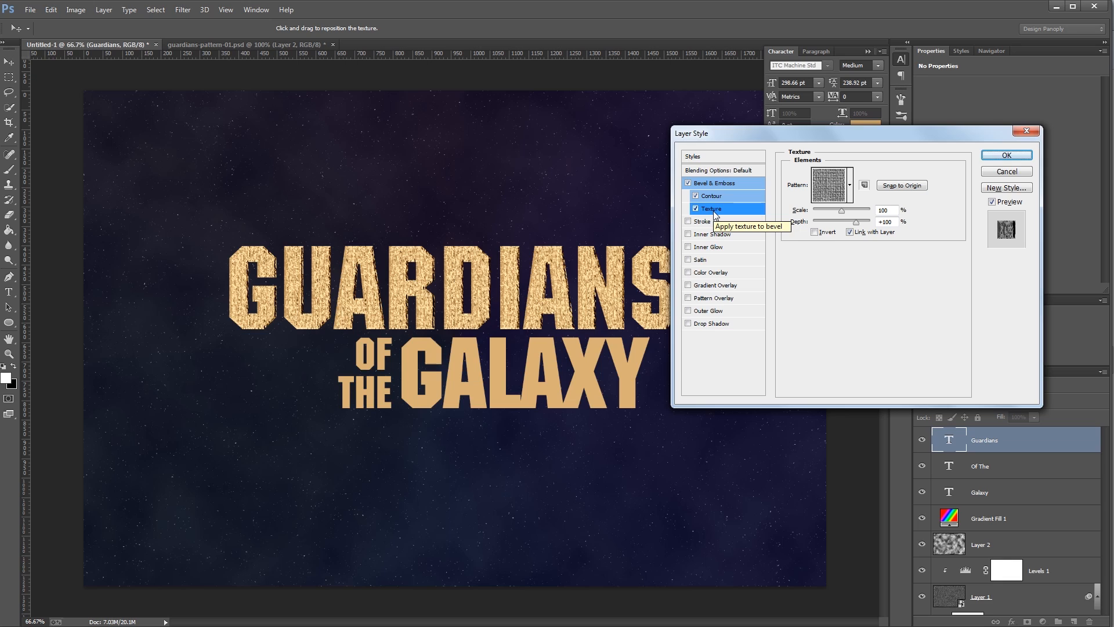
{"action": "left_click", "coordinate": [850, 185]}
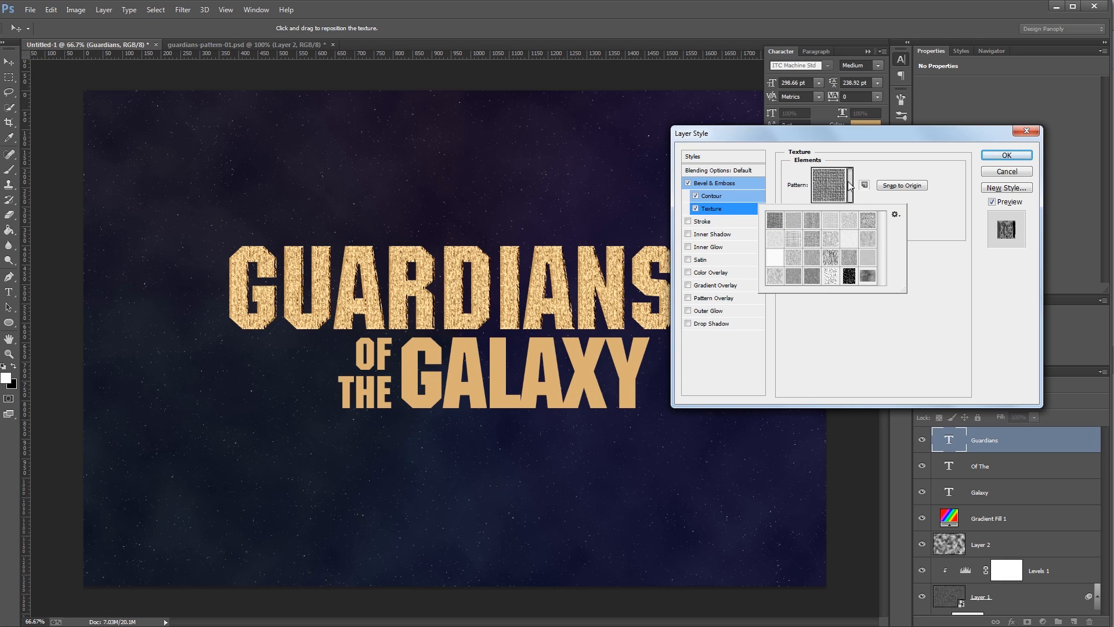
{"action": "double_click", "coordinate": [868, 279]}
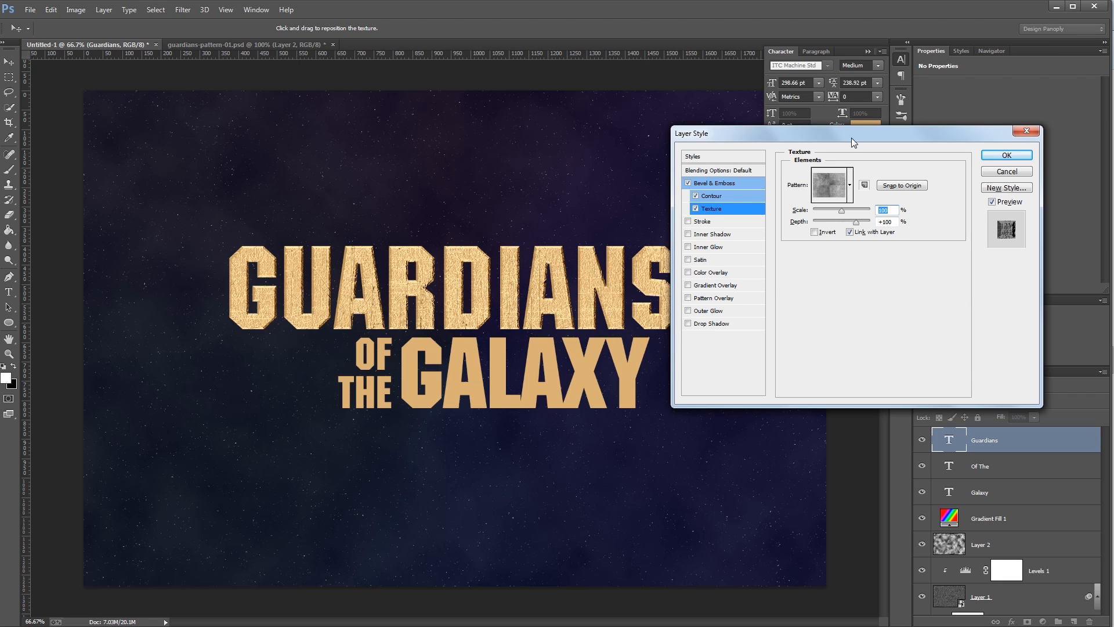
{"action": "key", "text": "Tab"}
{"action": "type", "text": "-10"}
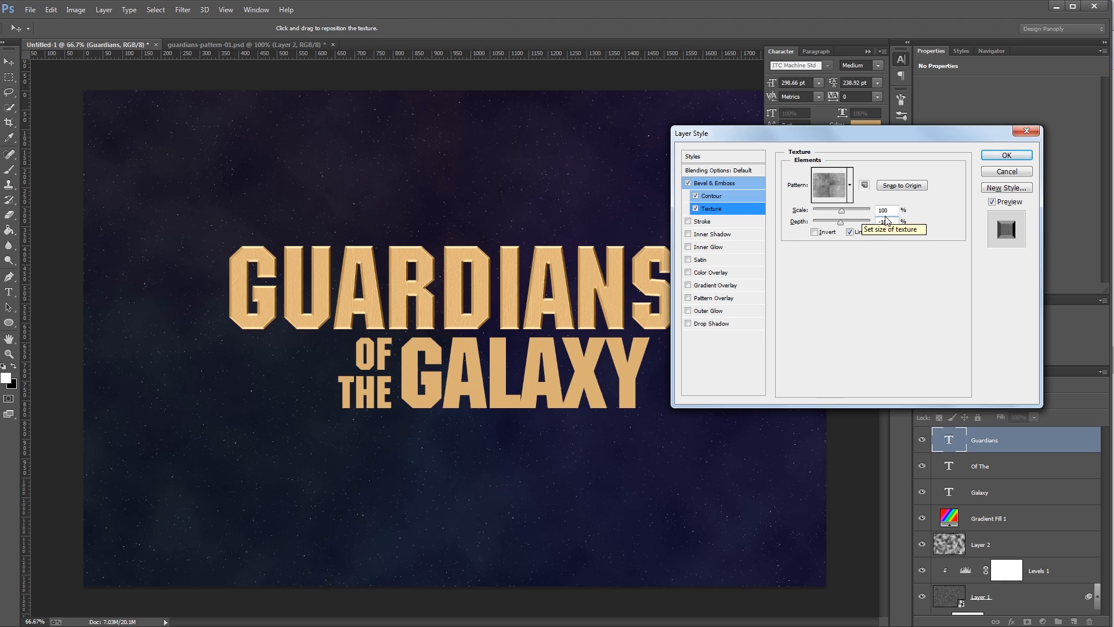
Step: Add a white (ffffff) Inner Shadow to the Guardians text with the Color Dodge blend mode
{"action": "left_click", "coordinate": [729, 234]}
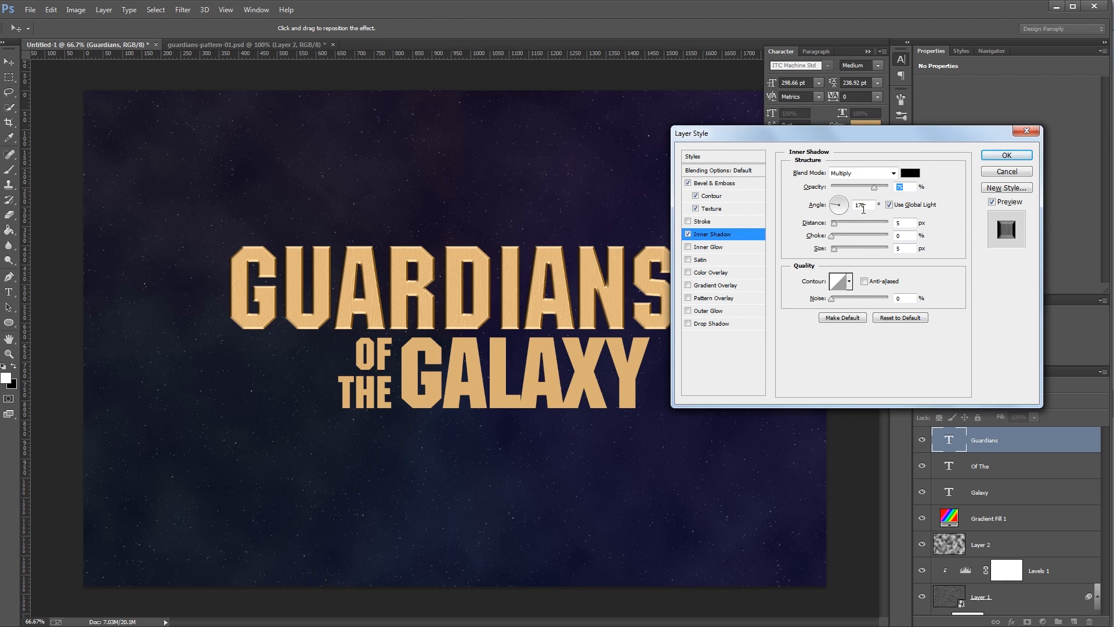
{"action": "left_click", "coordinate": [910, 173]}
{"action": "type", "text": "ffffff"}
{"action": "key", "text": "Return"}
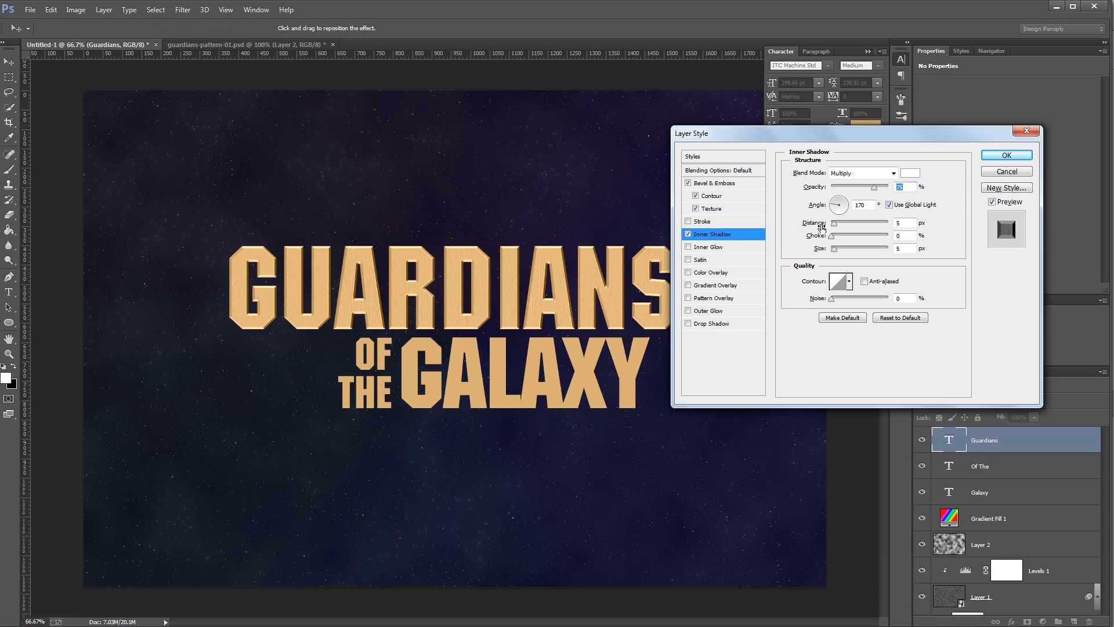
{"action": "left_click", "coordinate": [865, 173]}
{"action": "left_click", "coordinate": [857, 287]}
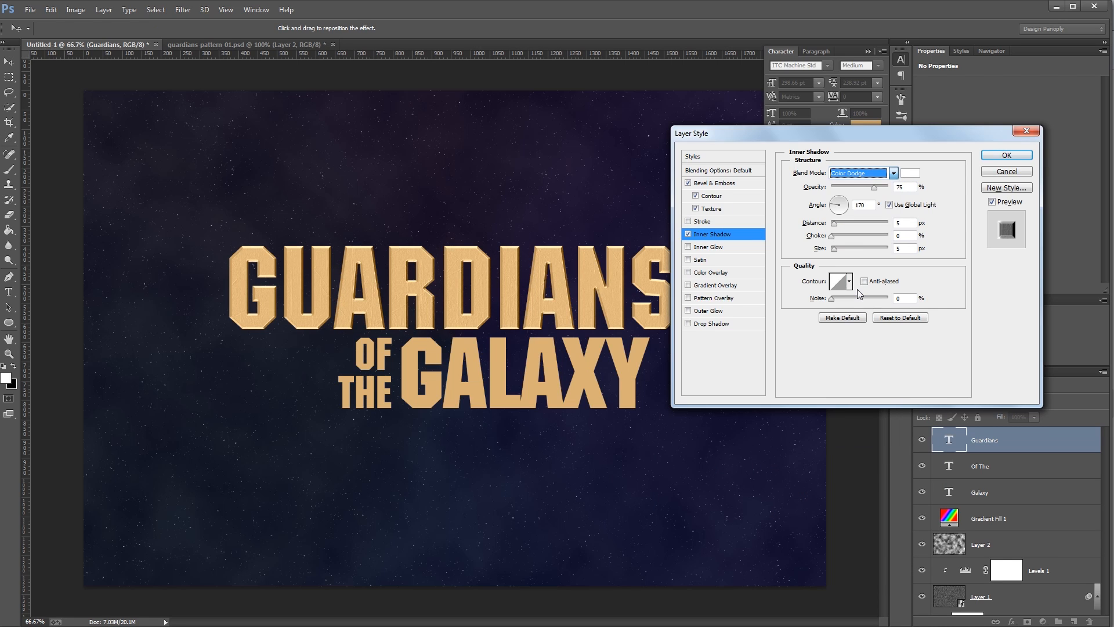
Step: Turn off global light for the inner shadow and set its angle to 95°, opacity to 15% and distance to 2 px
{"action": "key", "text": "Tab"}
{"action": "left_click", "coordinate": [909, 206]}
{"action": "double_click", "coordinate": [871, 205]}
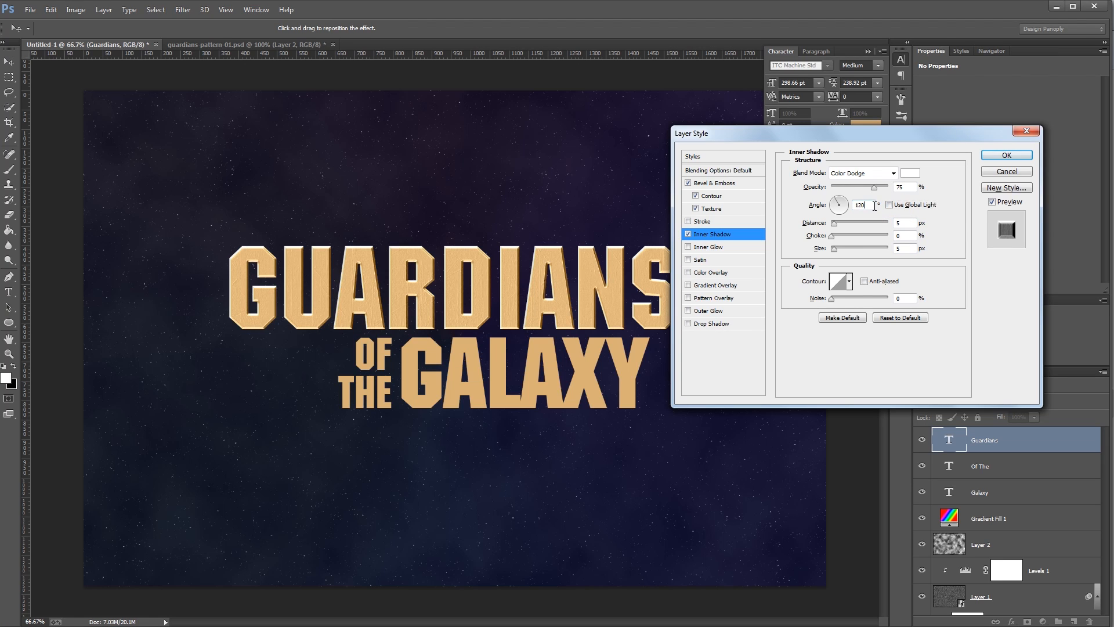
{"action": "type", "text": "95"}
{"action": "key", "text": "shift+Tab"}
{"action": "type", "text": "1"}
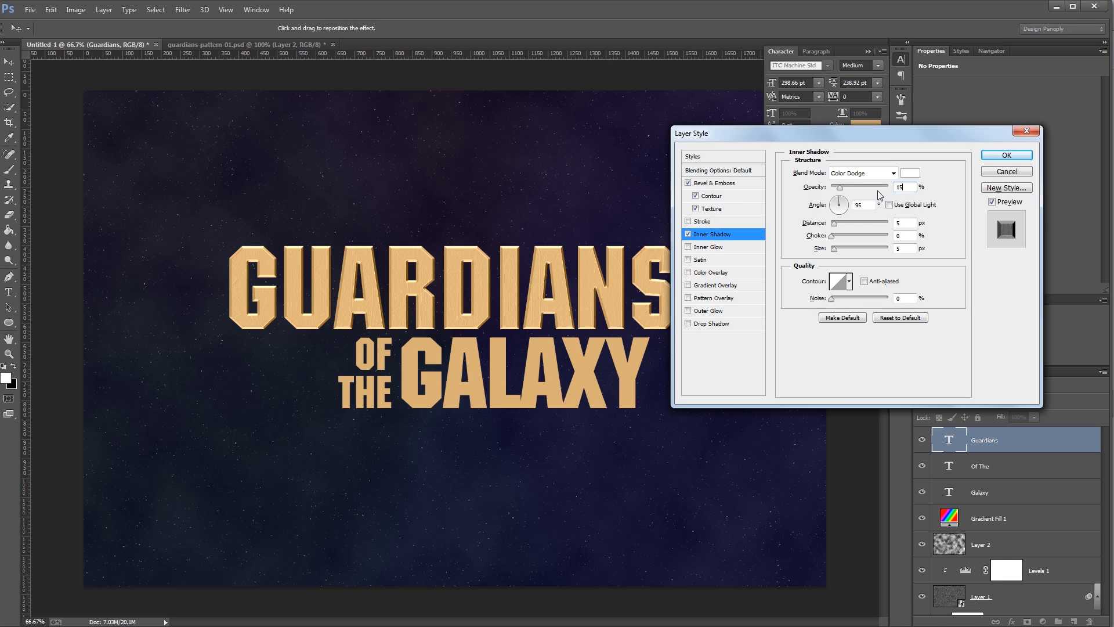
{"action": "type", "text": "5"}
{"action": "key", "text": "Tab"}
{"action": "key", "text": "Tab"}
{"action": "type", "text": "2"}
{"action": "double_click", "coordinate": [902, 237]}
Step: Add a black Color Burn Inner Glow to the Guardians text with 15% opacity and a 10 px size
{"action": "left_click", "coordinate": [711, 249]}
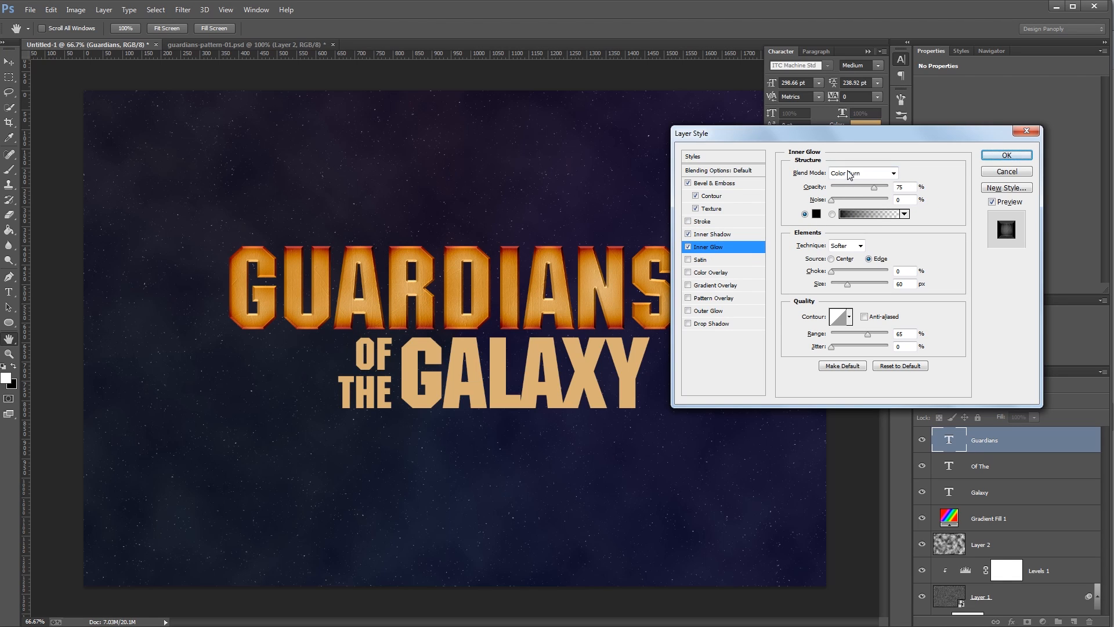
{"action": "key", "text": "Tab"}
{"action": "type", "text": "15"}
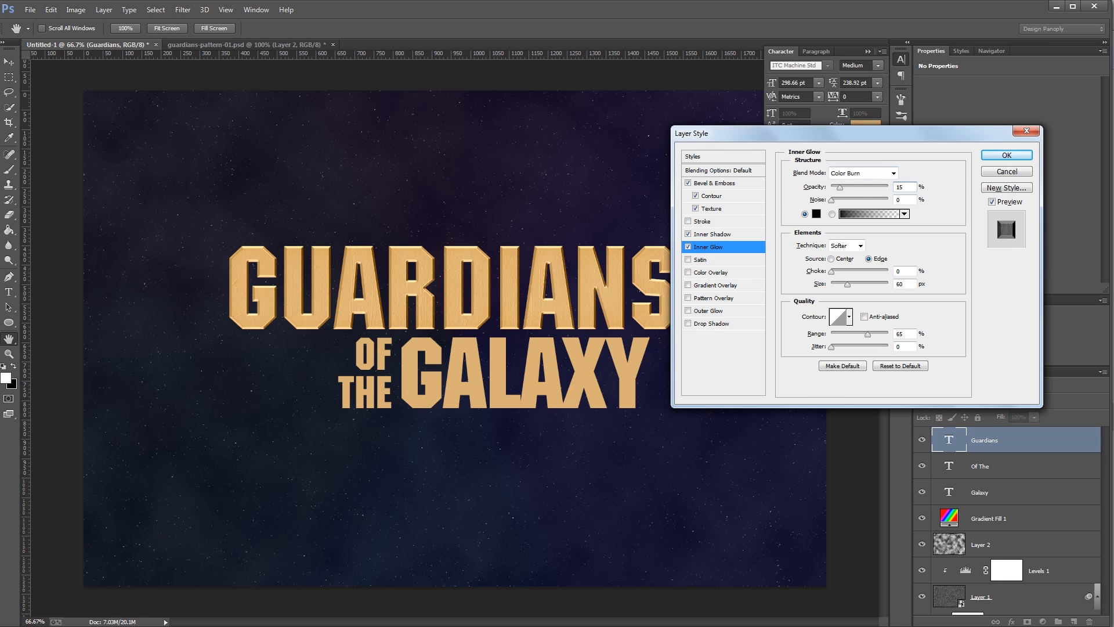
{"action": "left_click", "coordinate": [852, 284]}
{"action": "type", "text": "10"}
{"action": "left_click", "coordinate": [900, 333]}
{"action": "left_click", "coordinate": [909, 283]}
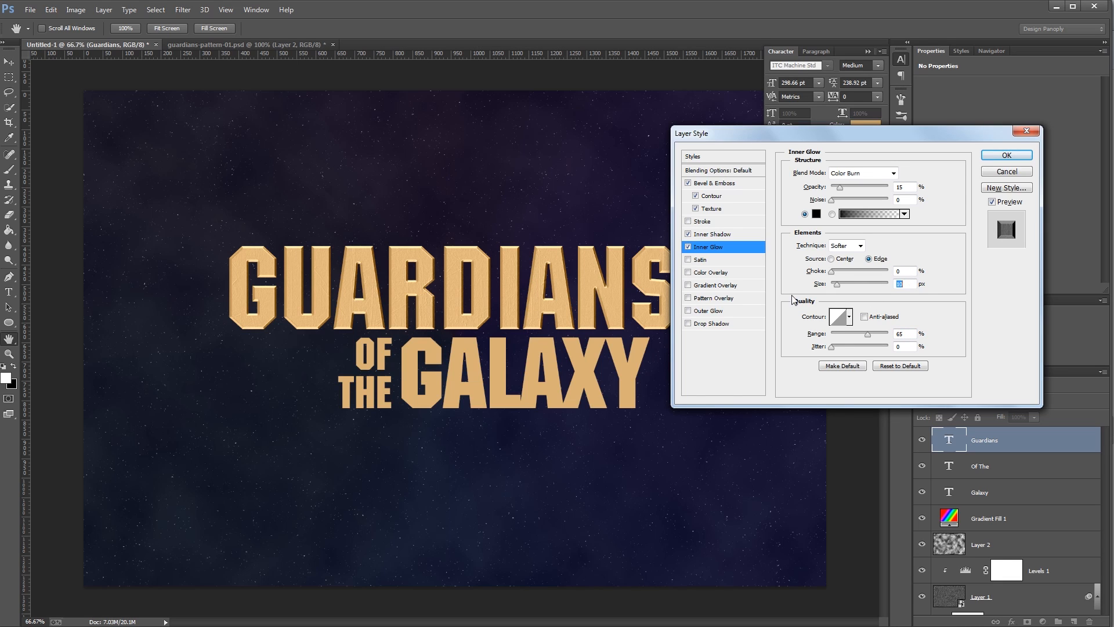
Step: Add a Gradient Overlay and place white stops at 25% and about 75% of its black-to-white gradient
{"action": "left_click", "coordinate": [724, 286]}
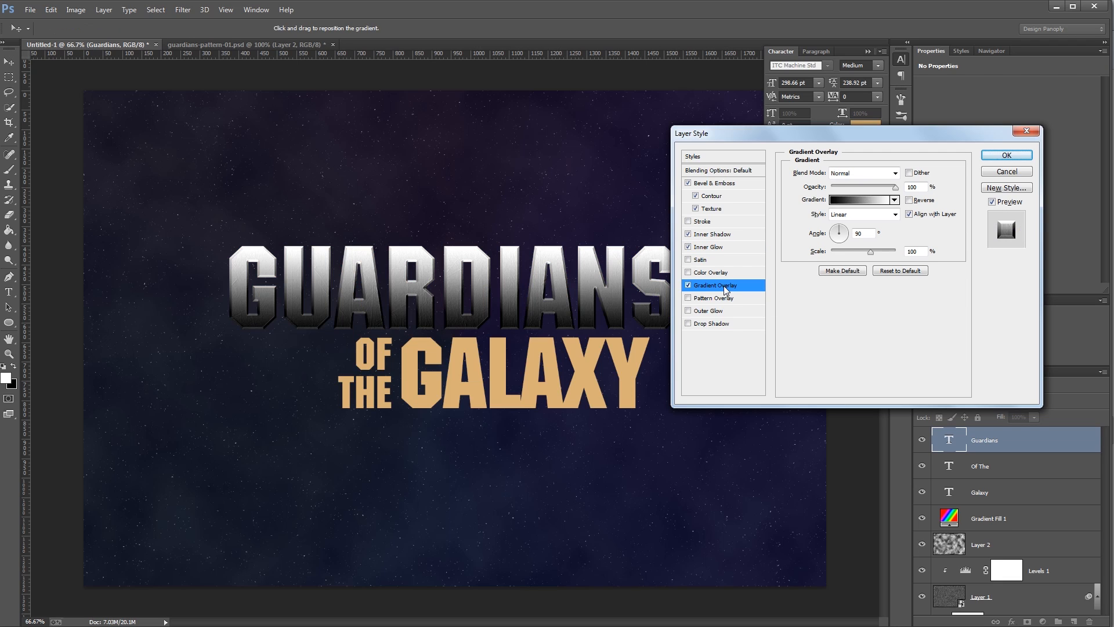
{"action": "left_click", "coordinate": [856, 200]}
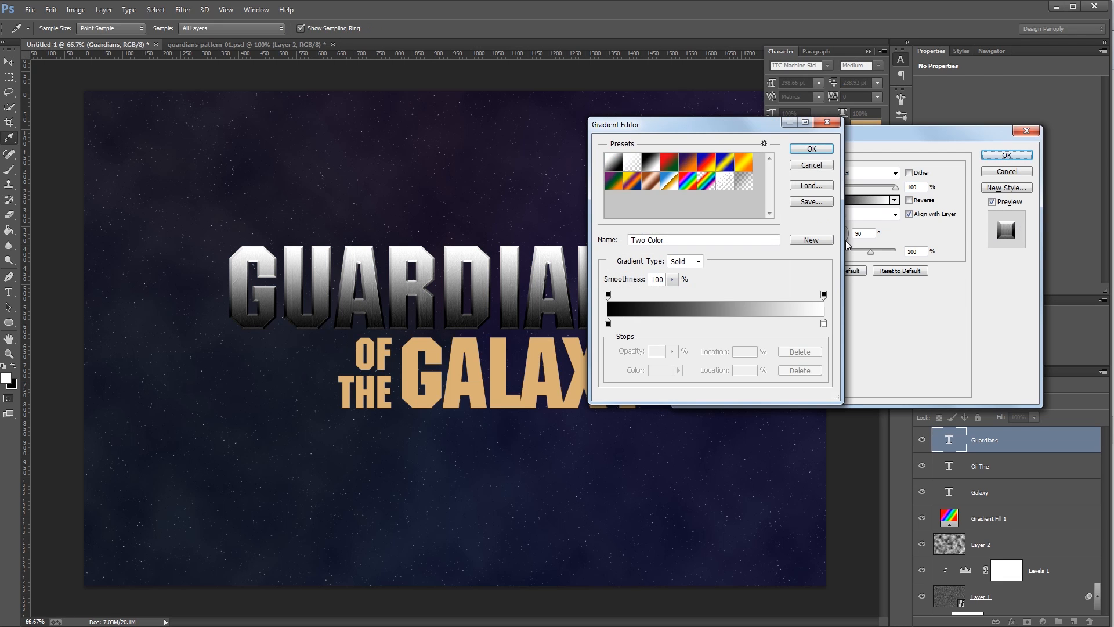
{"action": "left_click", "coordinate": [824, 324]}
{"action": "double_click", "coordinate": [750, 372]}
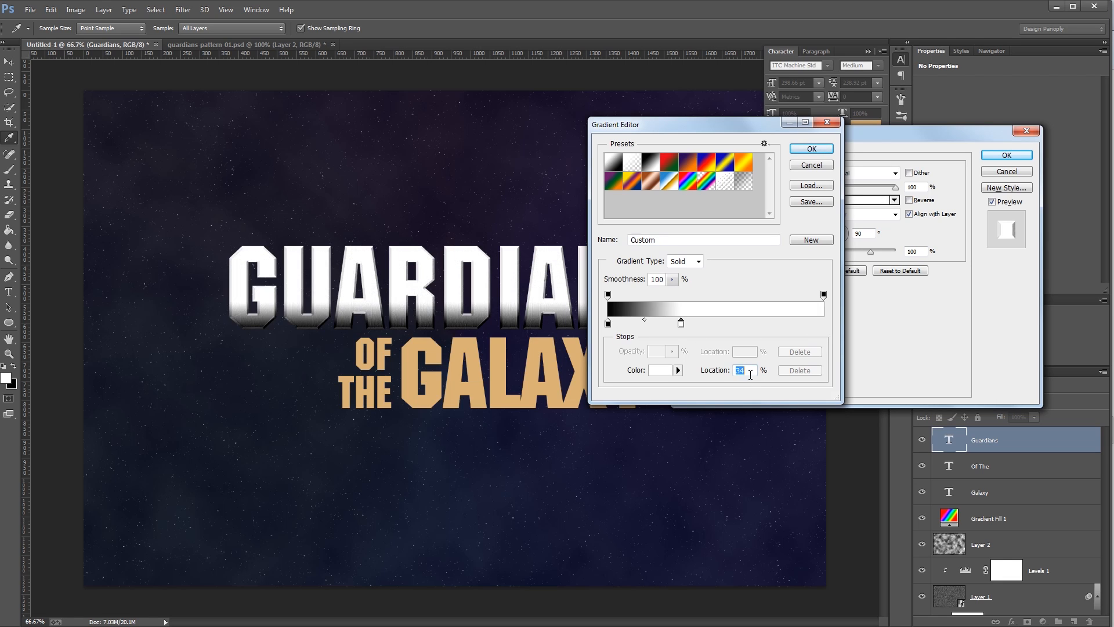
{"action": "type", "text": "25"}
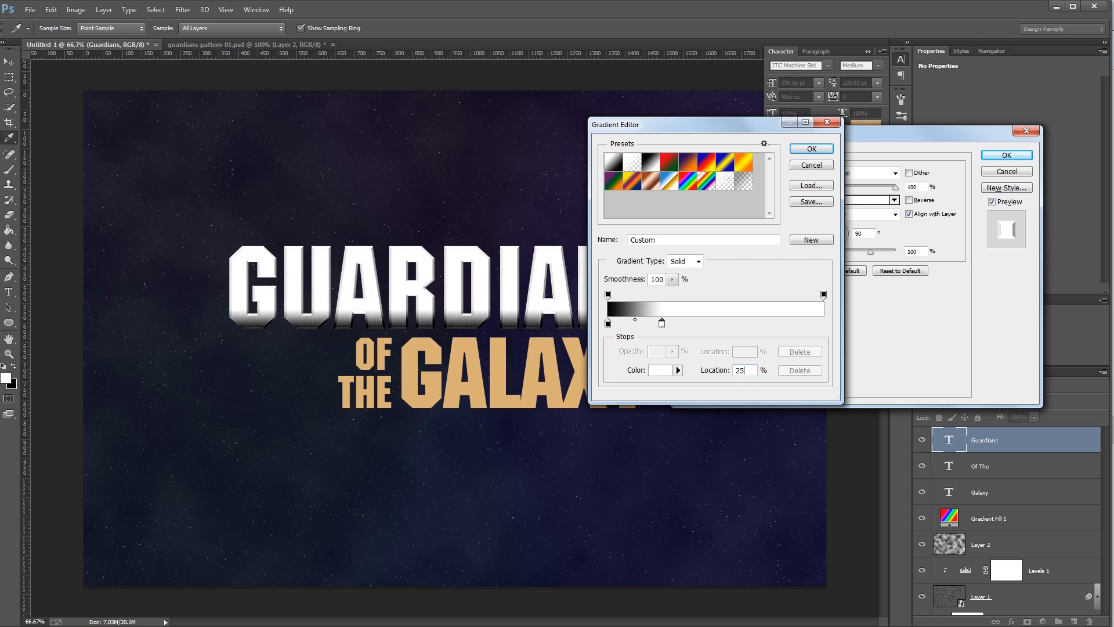
{"action": "left_click", "coordinate": [744, 324]}
{"action": "left_click_drag", "start_coordinate": [744, 323], "coordinate": [769, 323]}
Step: Add black stops at 50% and 100% of the overlay gradient and accept the edited gradient
{"action": "left_click", "coordinate": [608, 324]}
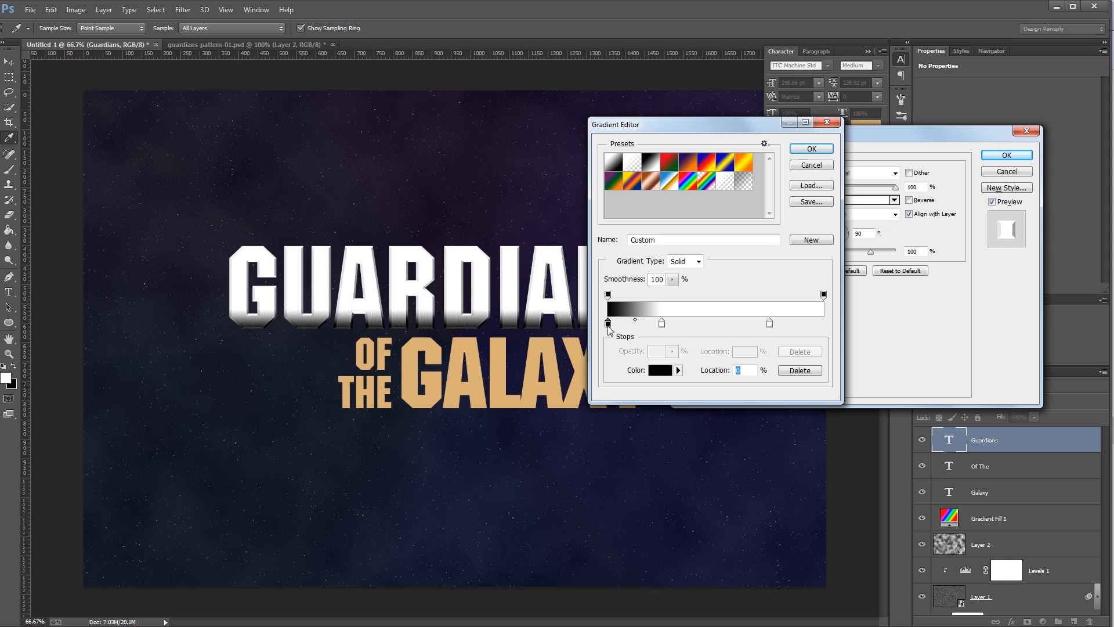
{"action": "left_click", "coordinate": [718, 326]}
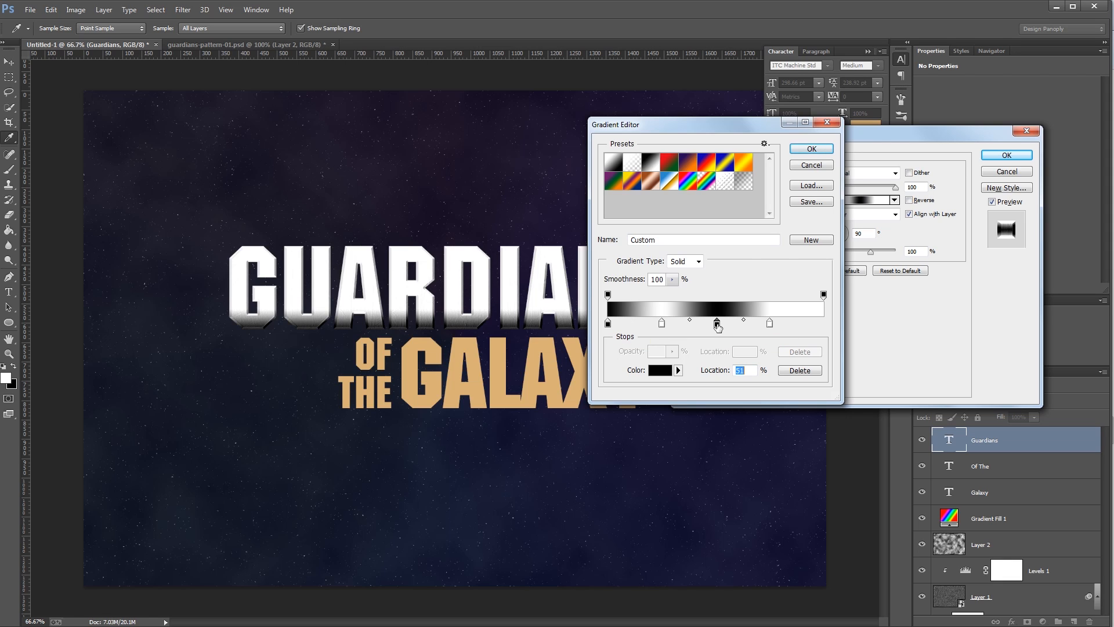
{"action": "type", "text": "50"}
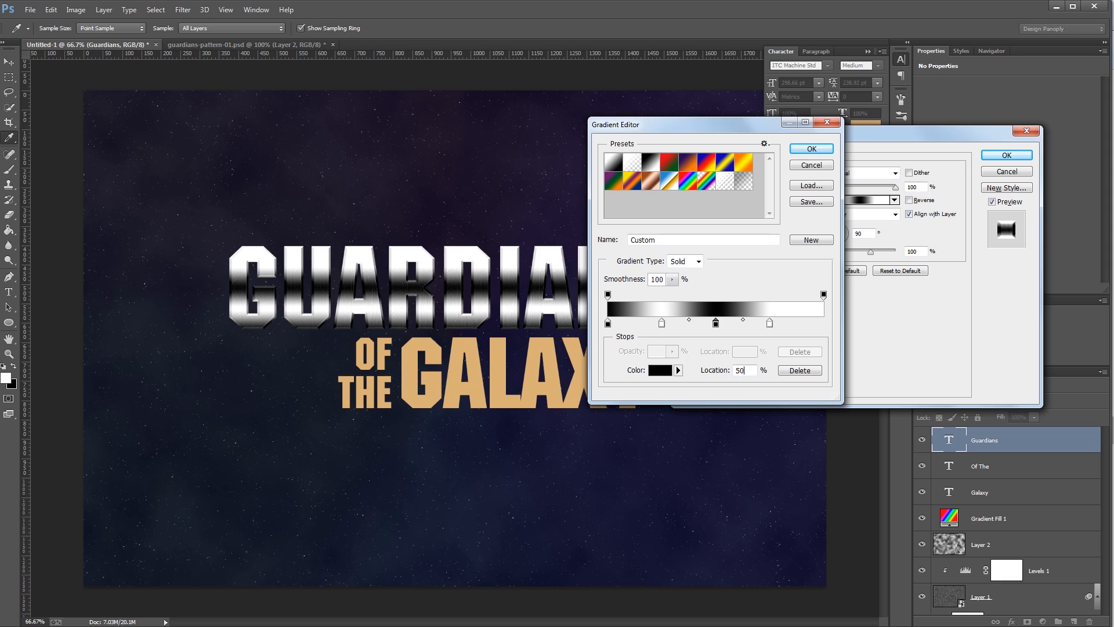
{"action": "left_click", "coordinate": [823, 324]}
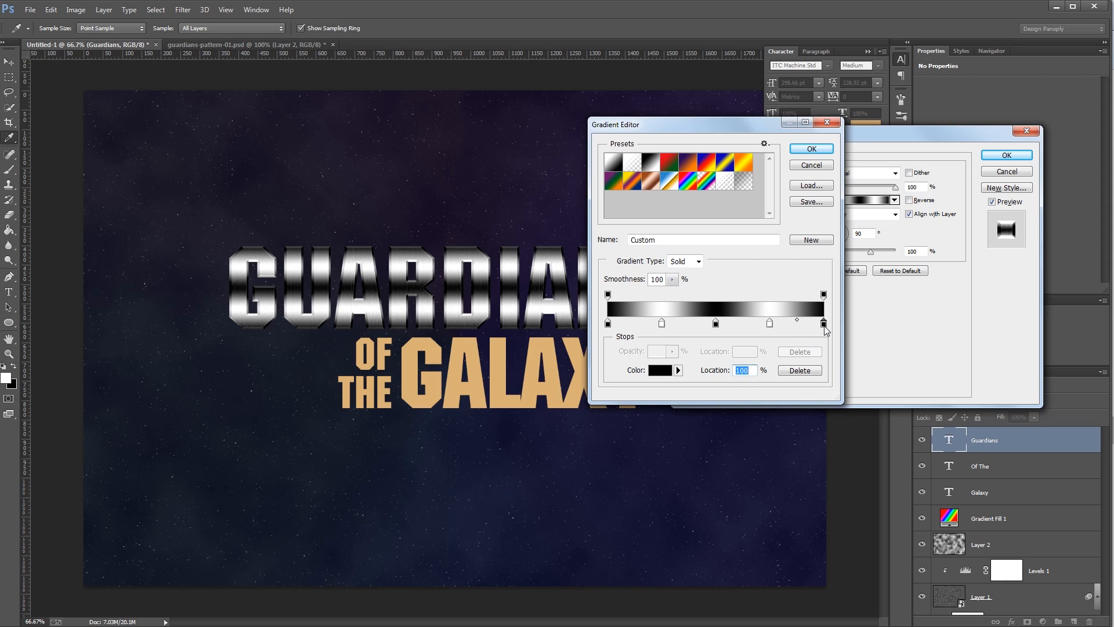
{"action": "left_click", "coordinate": [807, 151]}
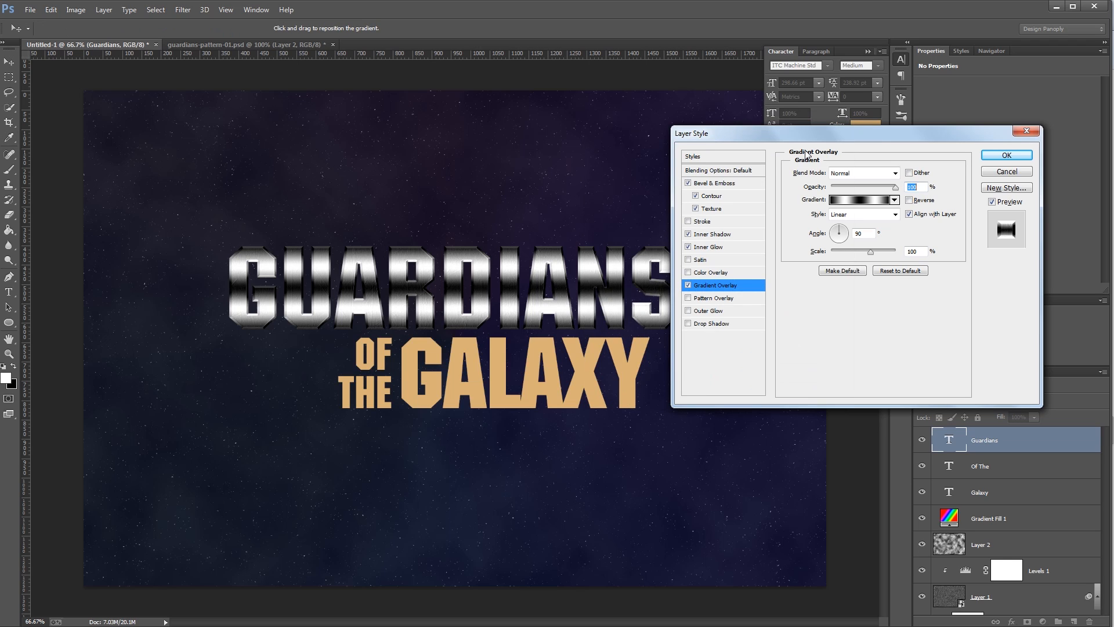
Step: Set the gradient overlay to Linear Burn at 17% opacity, with an 85° angle and 125% scale
{"action": "left_click", "coordinate": [863, 173]}
{"action": "left_click", "coordinate": [859, 243]}
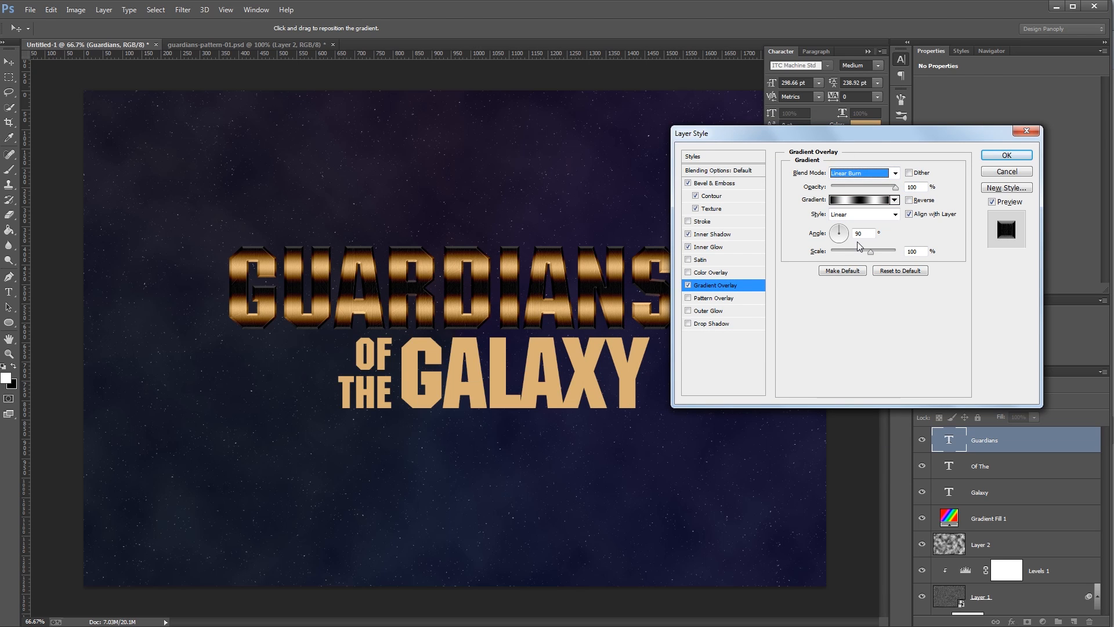
{"action": "type", "text": "17"}
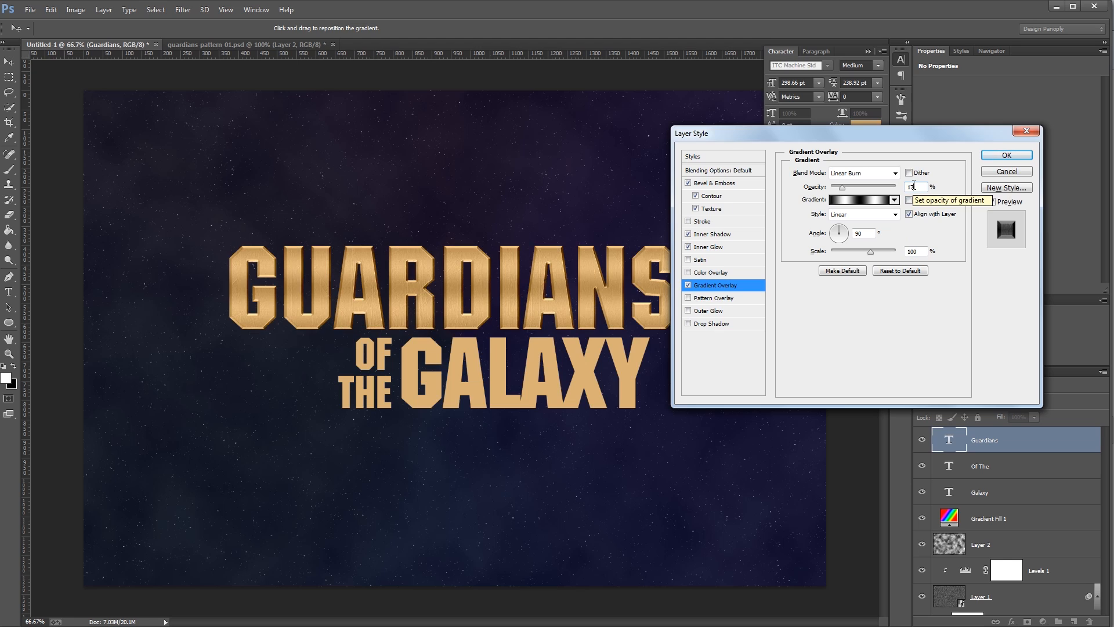
{"action": "double_click", "coordinate": [863, 234]}
{"action": "type", "text": "85"}
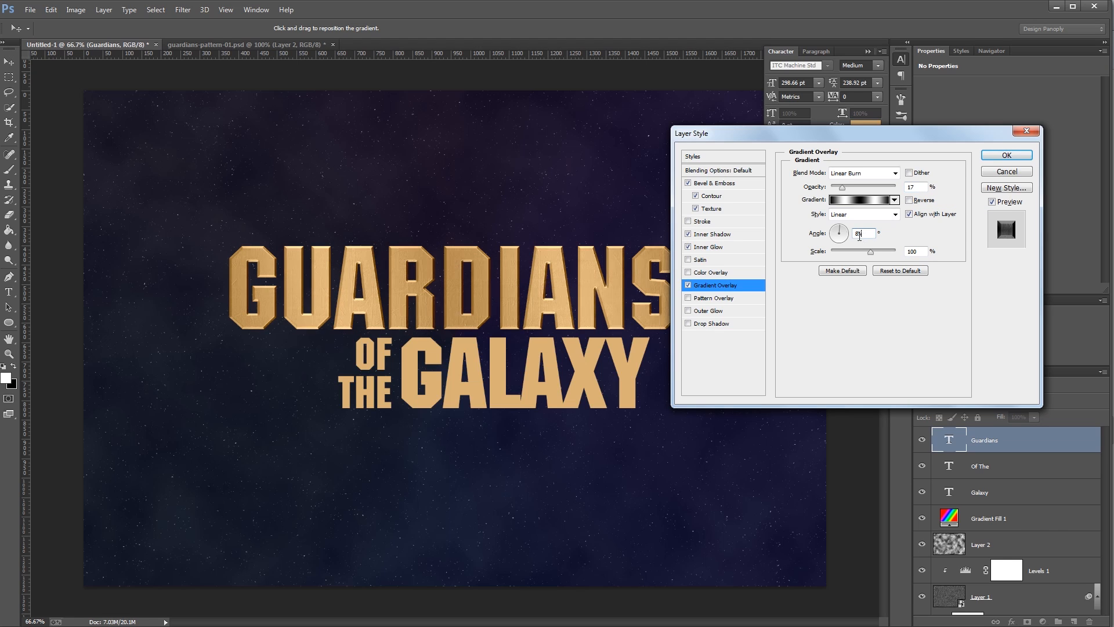
{"action": "key", "text": "Tab"}
{"action": "type", "text": "125"}
{"action": "key", "text": "Return"}
Step: Add a Pattern Overlay to the Guardians text using the scratched-metal pattern in Overlay blend mode
{"action": "left_click", "coordinate": [718, 298]}
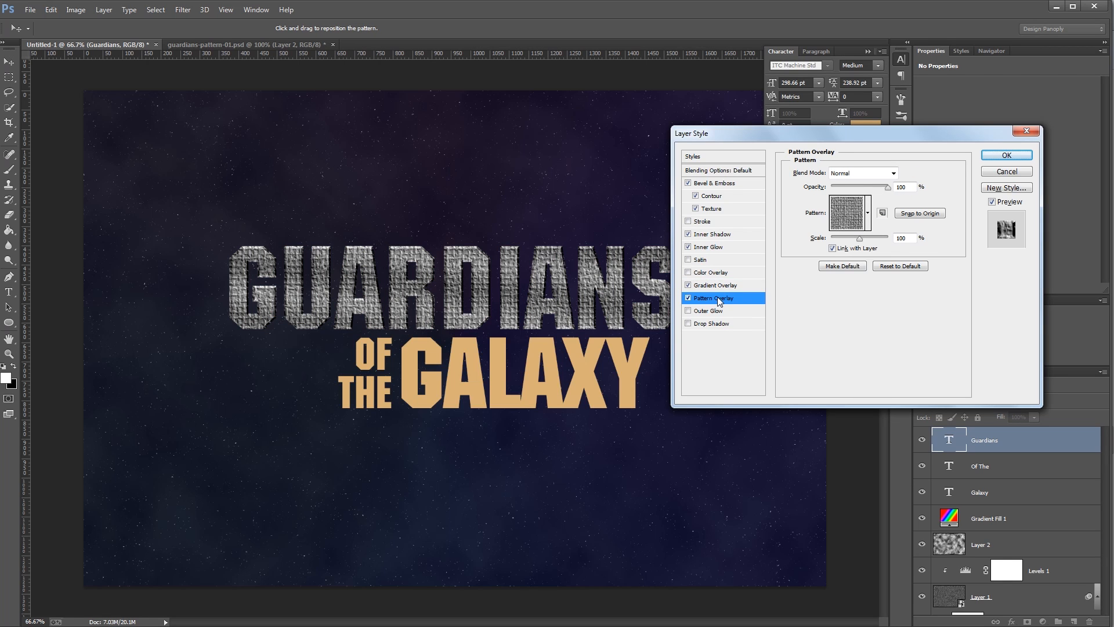
{"action": "left_click", "coordinate": [869, 214]}
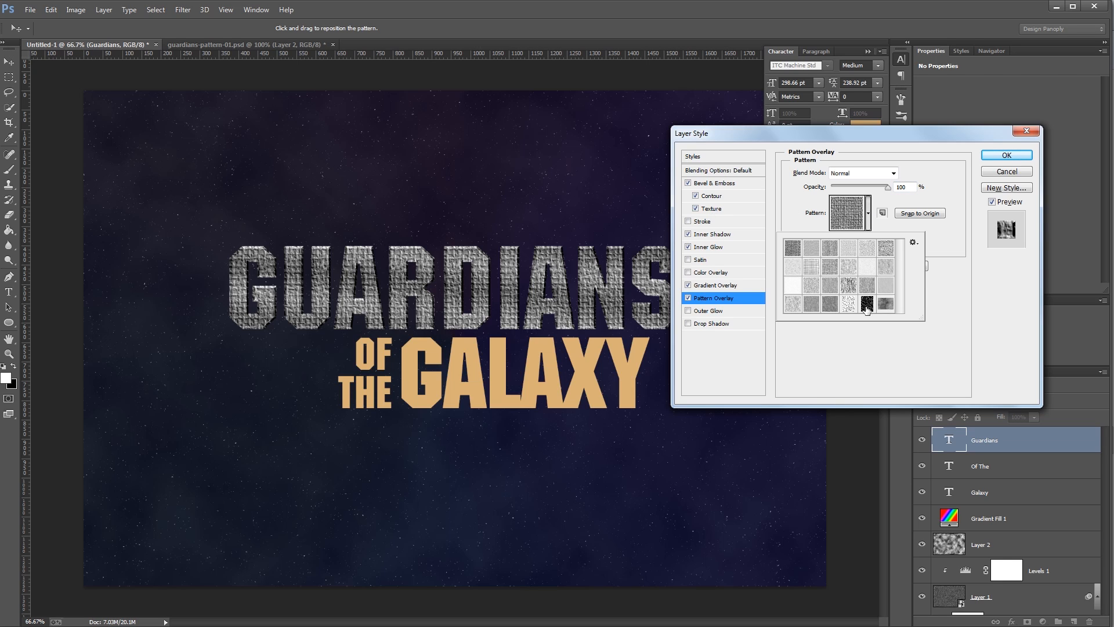
{"action": "left_click", "coordinate": [886, 304]}
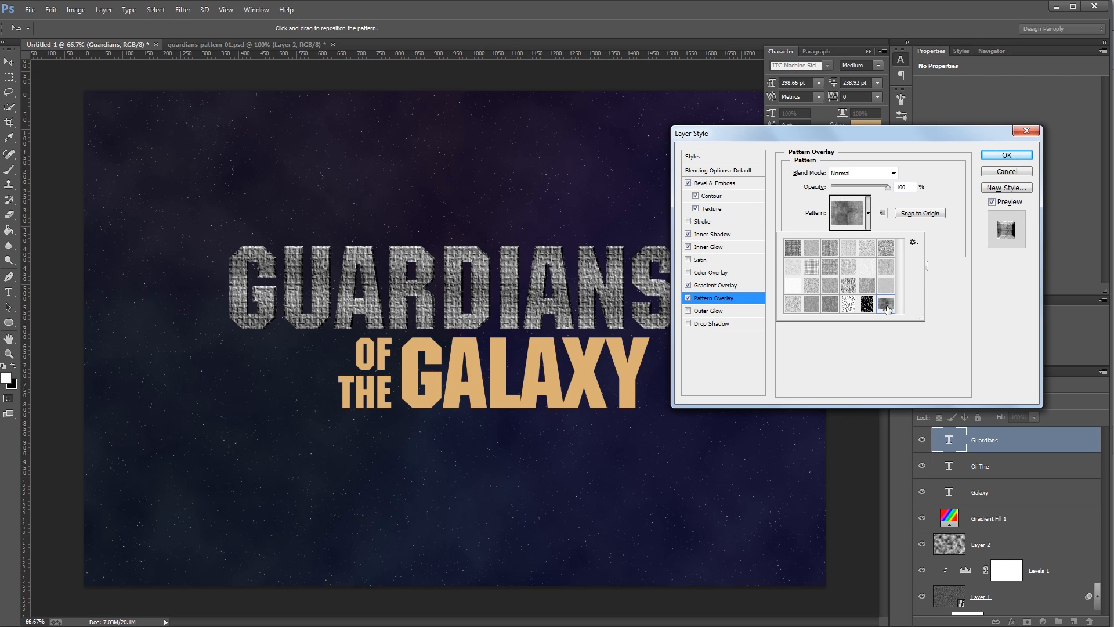
{"action": "left_click", "coordinate": [847, 173]}
{"action": "left_click", "coordinate": [861, 325]}
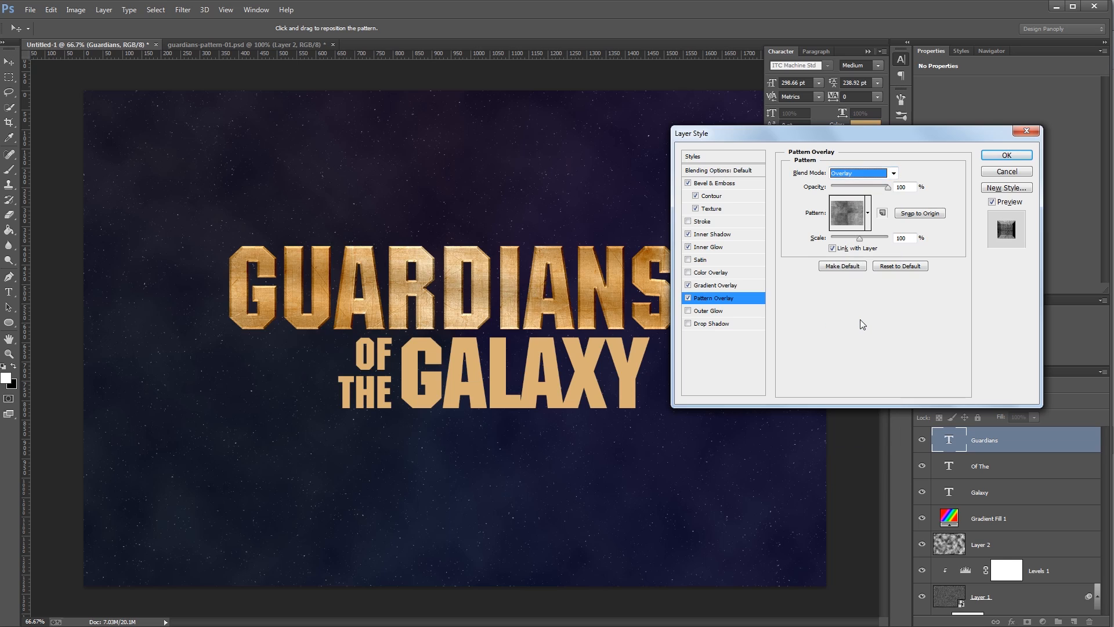
Step: Set the Pattern Overlay opacity to 65%, and add a black Multiply Outer Glow at 25% opacity and 65 px size
{"action": "key", "text": "Tab"}
{"action": "type", "text": "65"}
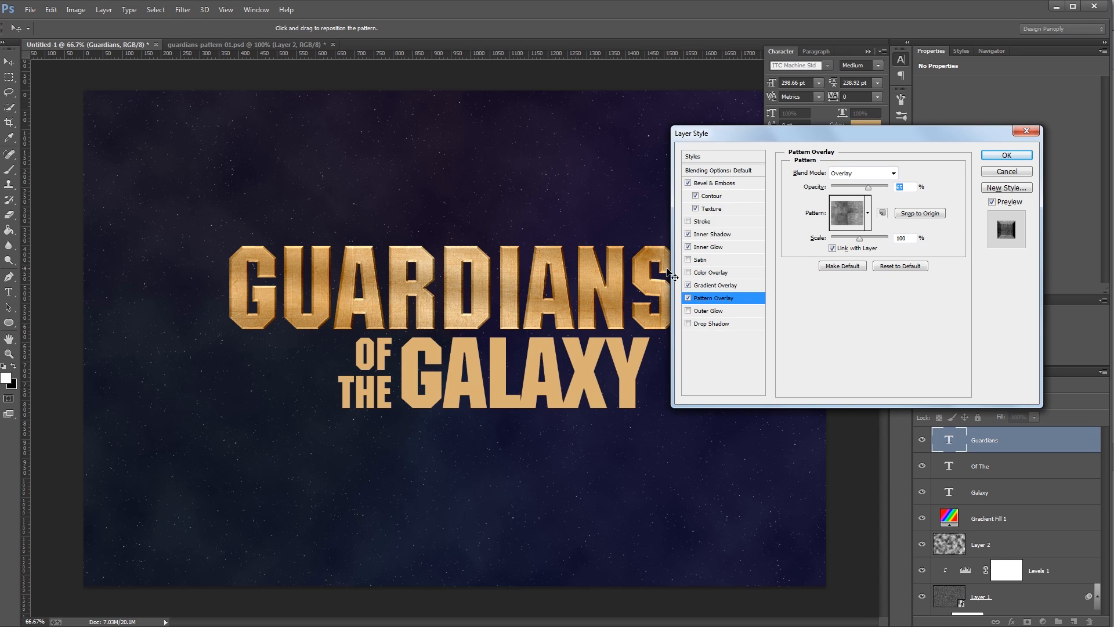
{"action": "left_click", "coordinate": [717, 314]}
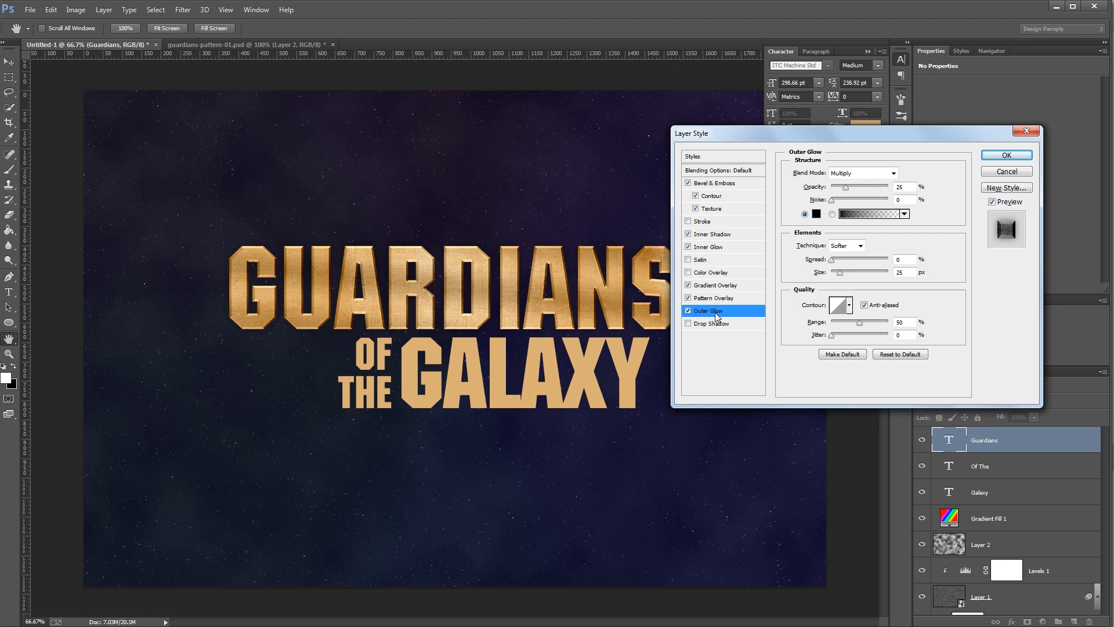
{"action": "left_click", "coordinate": [858, 174]}
{"action": "left_click", "coordinate": [857, 174]}
{"action": "left_click", "coordinate": [907, 187]}
{"action": "double_click", "coordinate": [906, 272]}
{"action": "type", "text": "65"}
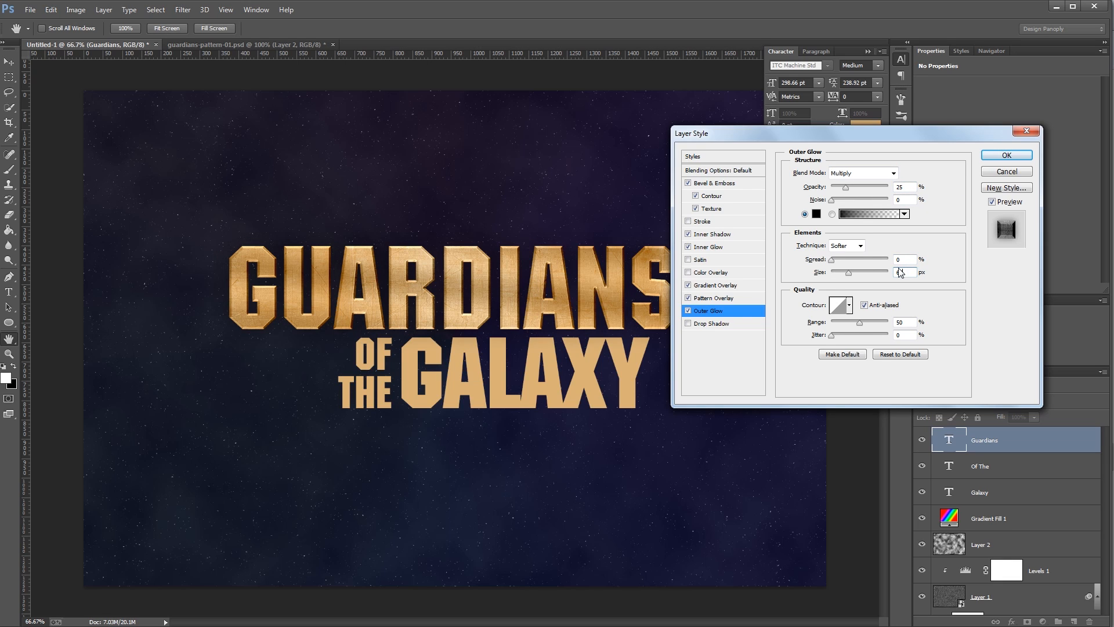
{"action": "left_click", "coordinate": [1007, 155]}
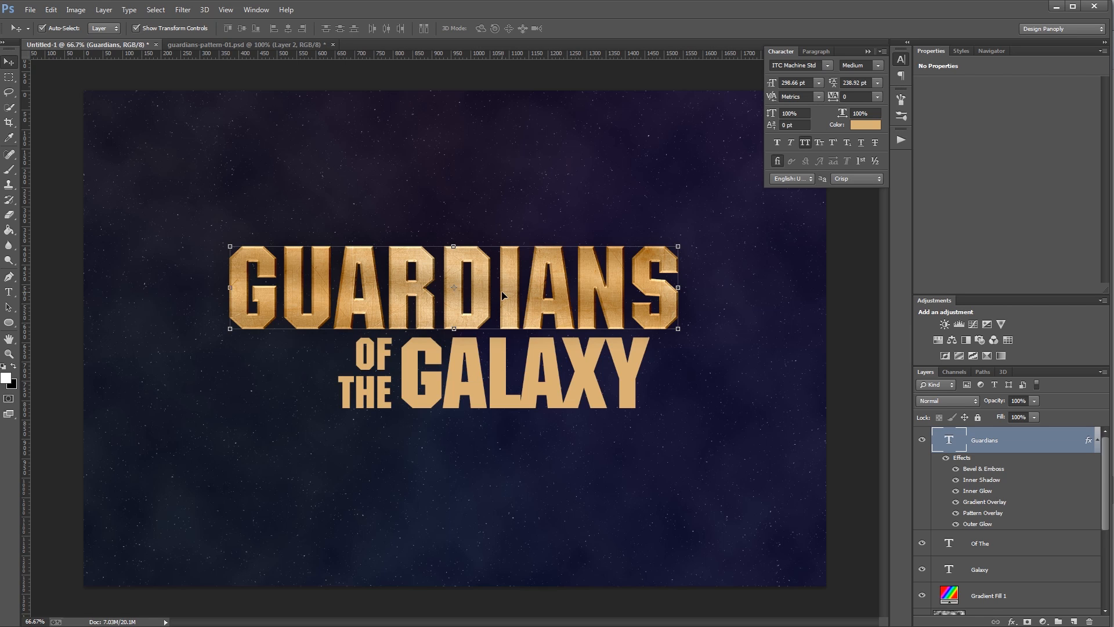
Step: Copy the layer style of the Guardians layer and paste it onto the Of The and Galaxy text layers
{"action": "right_click", "coordinate": [1008, 439]}
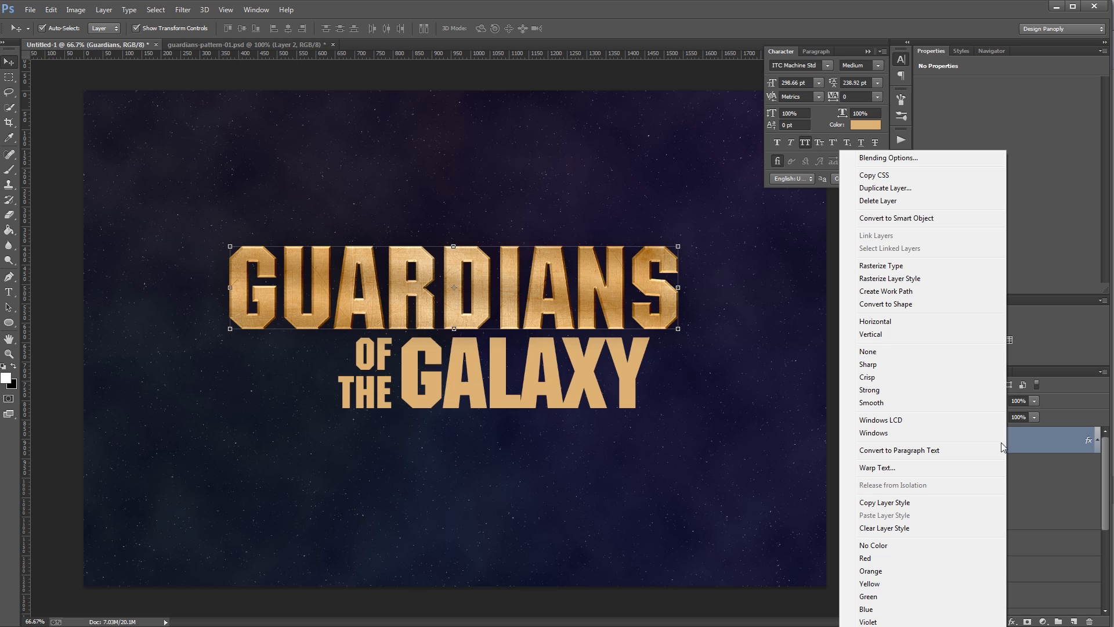
{"action": "left_click", "coordinate": [920, 503]}
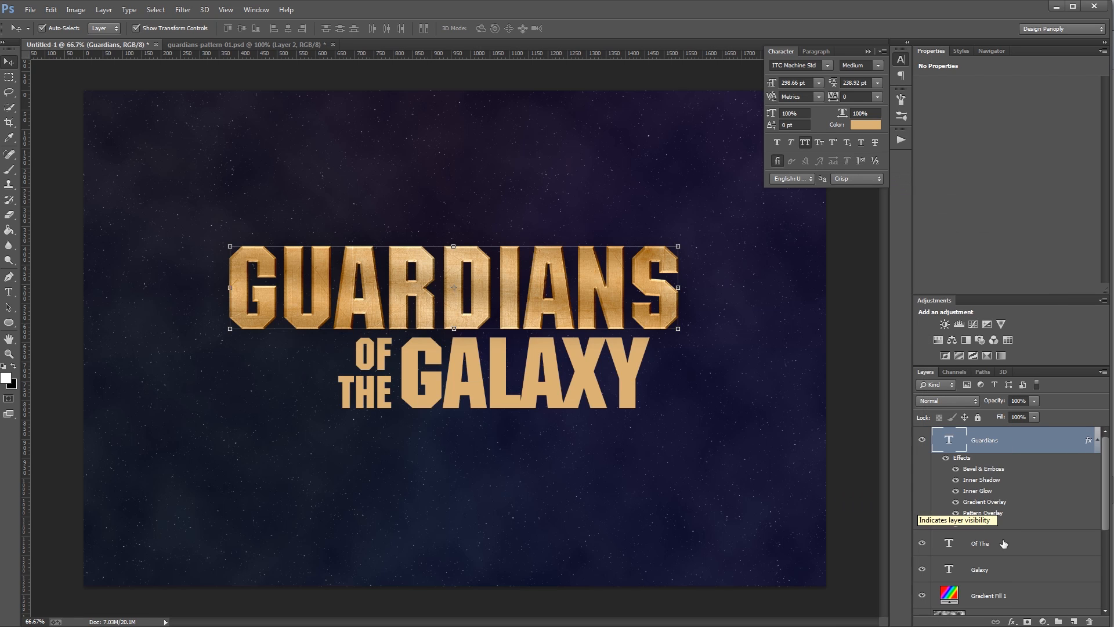
{"action": "left_click", "coordinate": [1038, 549]}
{"action": "left_click", "coordinate": [1021, 569], "text": "shift"}
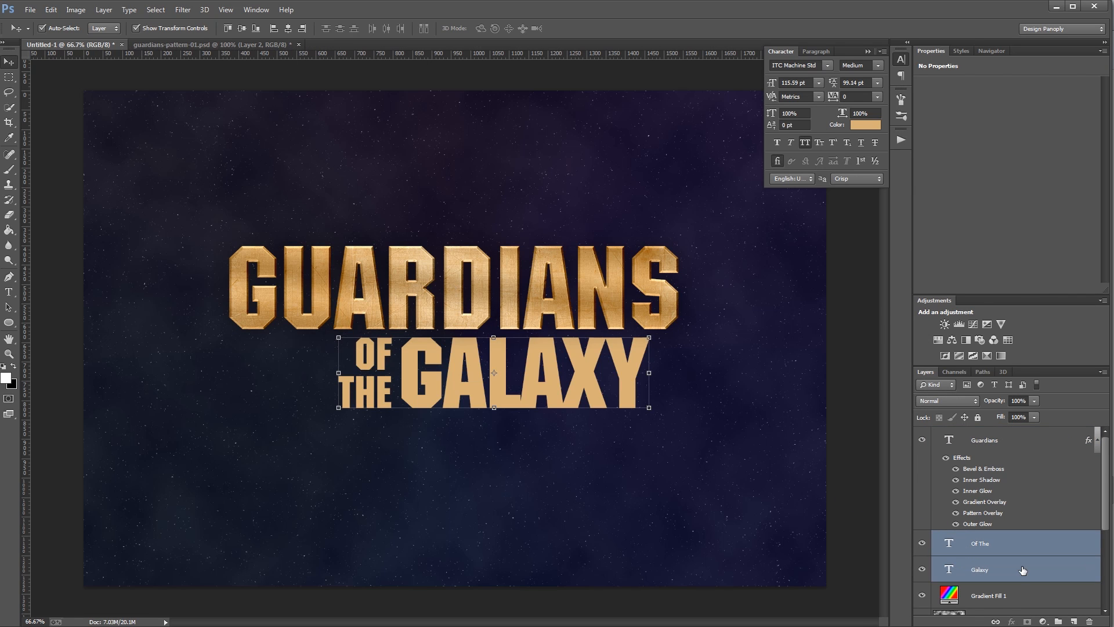
{"action": "right_click", "coordinate": [1018, 549]}
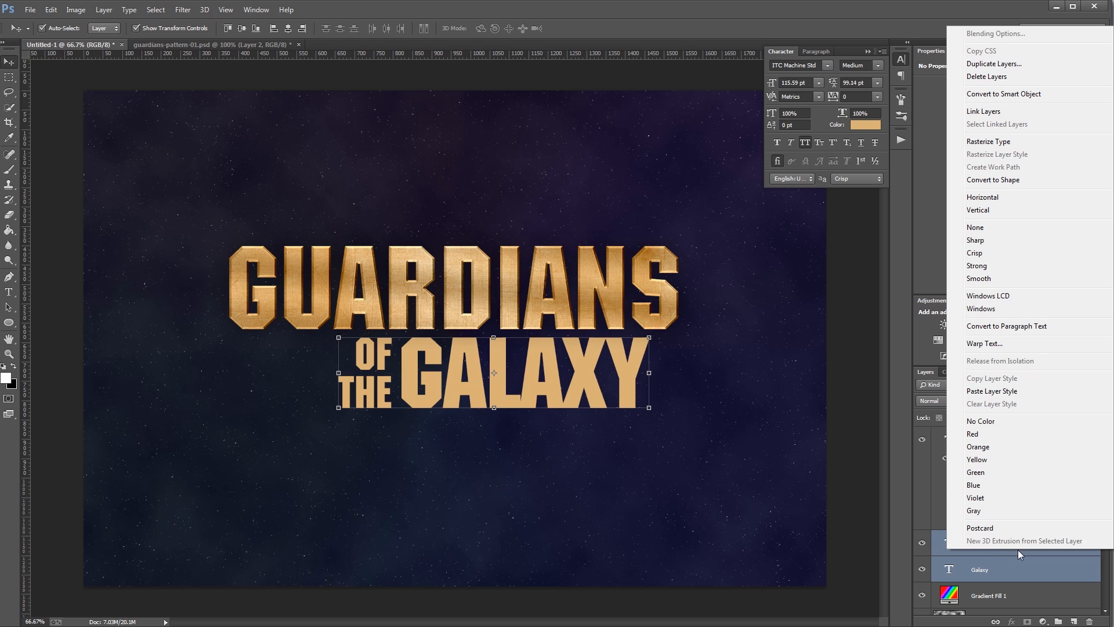
{"action": "left_click", "coordinate": [990, 388]}
{"action": "left_click", "coordinate": [841, 356]}
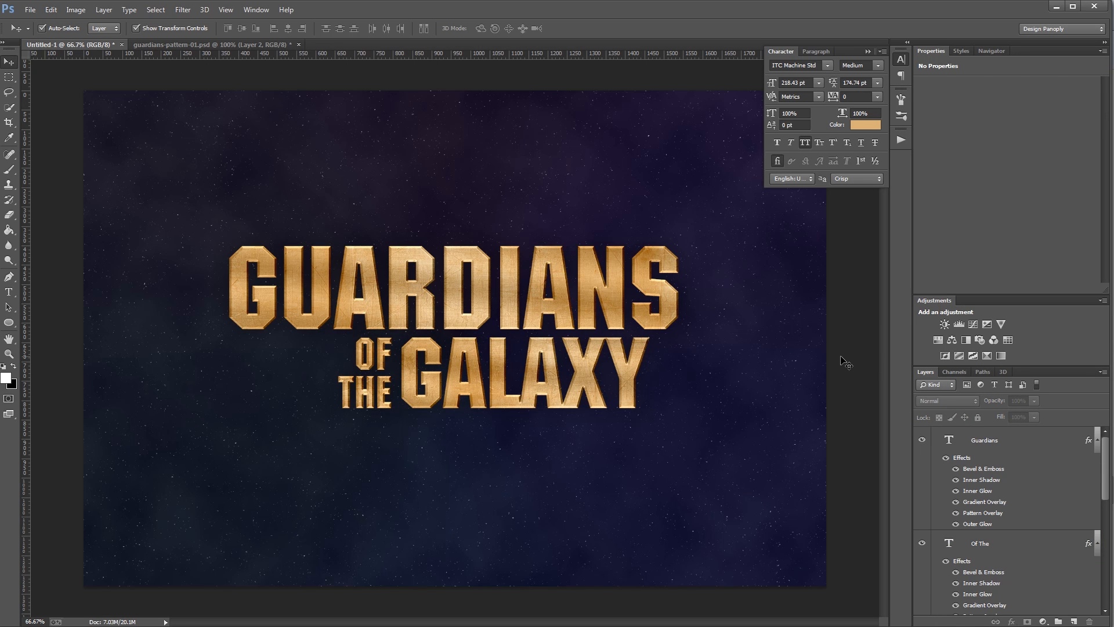
Step: Set the Bevel & Emboss size of the Of The text layer to 2 px
{"action": "key", "text": "ctrl+plus"}
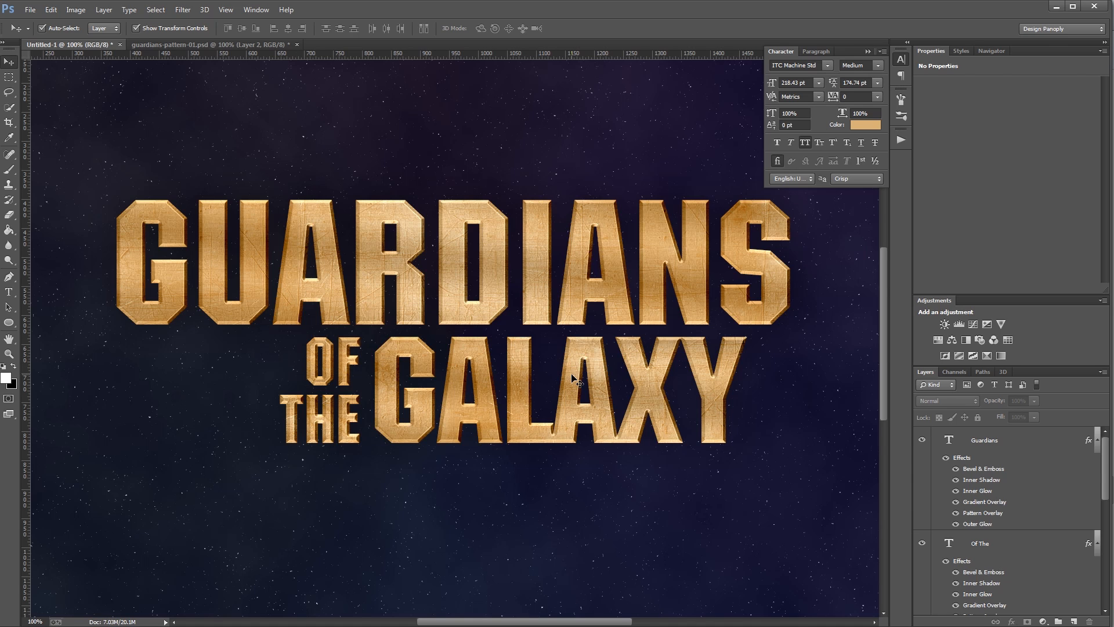
{"action": "double_click", "coordinate": [1021, 549]}
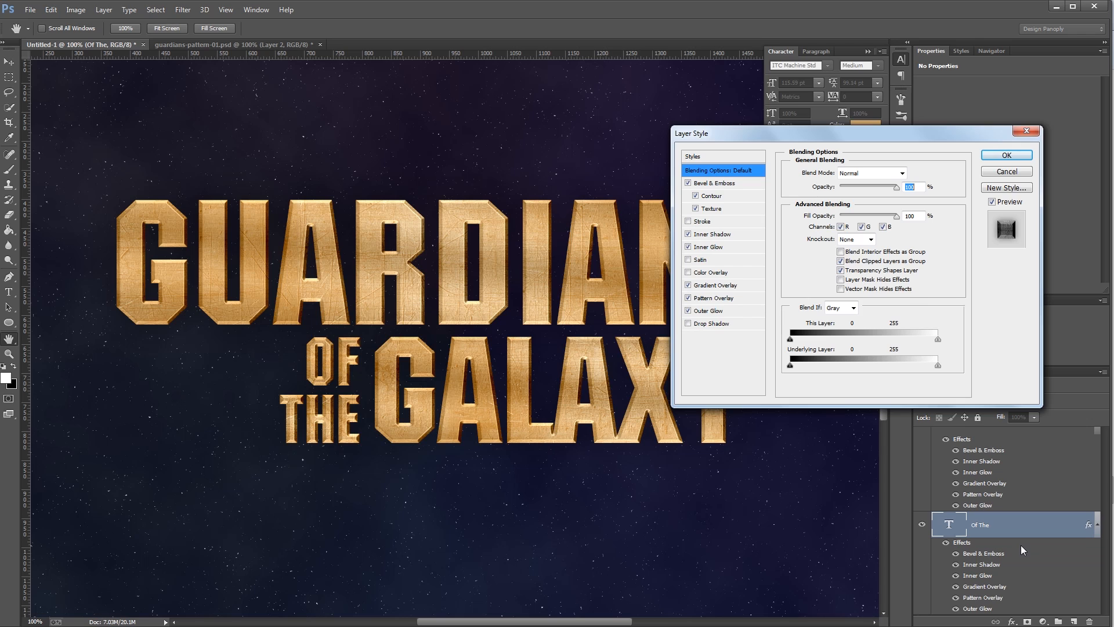
{"action": "left_click", "coordinate": [710, 184]}
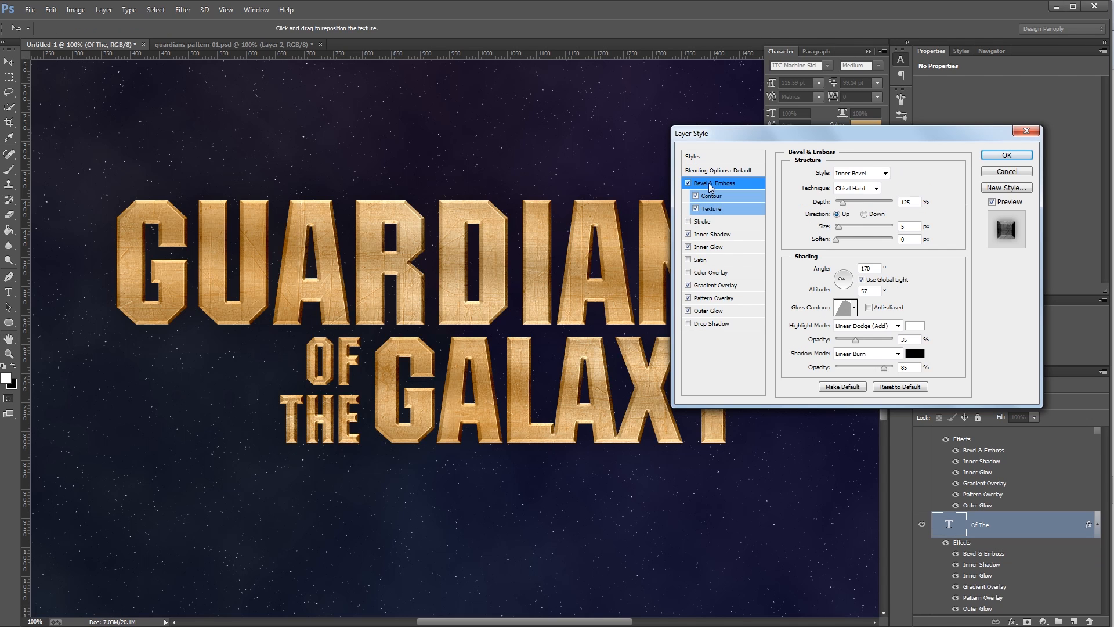
{"action": "left_click_drag", "start_coordinate": [912, 227], "coordinate": [863, 226]}
{"action": "type", "text": "2"}
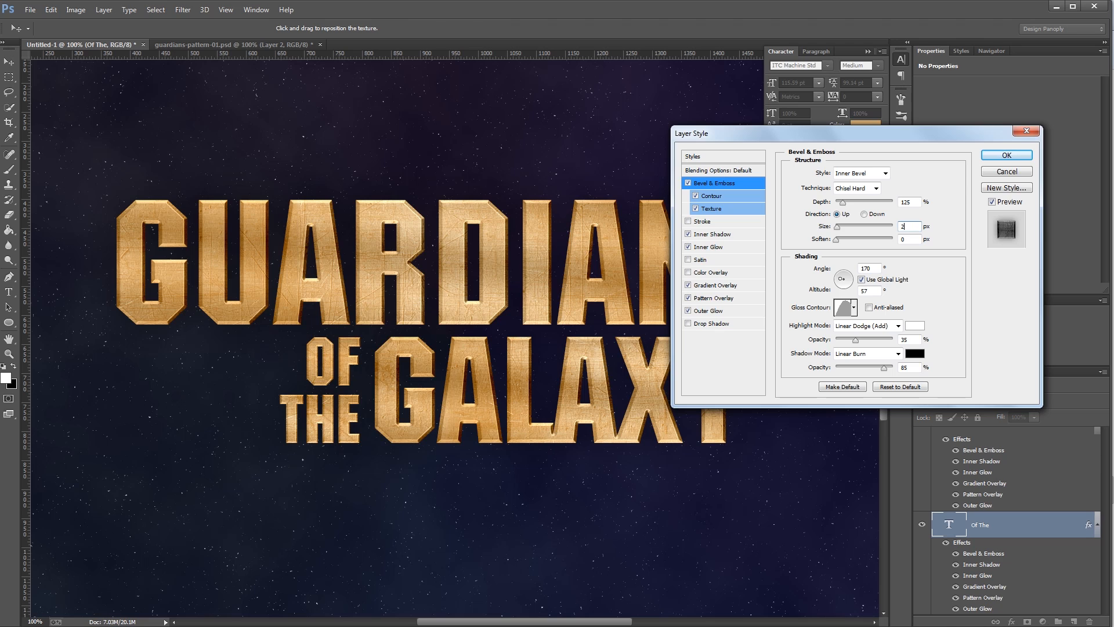
{"action": "left_click", "coordinate": [1007, 156]}
Step: Review the Bevel & Emboss size in the Galaxy layer's style and accept the dialog
{"action": "scroll", "coordinate": [1009, 511], "scroll_direction": "down", "scroll_amount": 3}
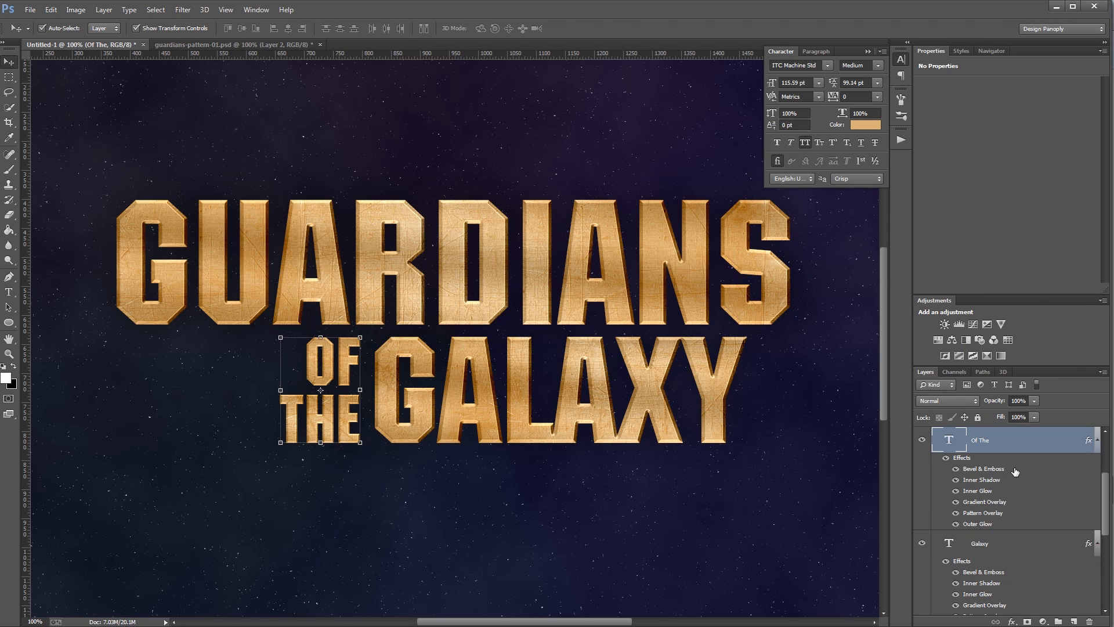
{"action": "double_click", "coordinate": [1026, 539]}
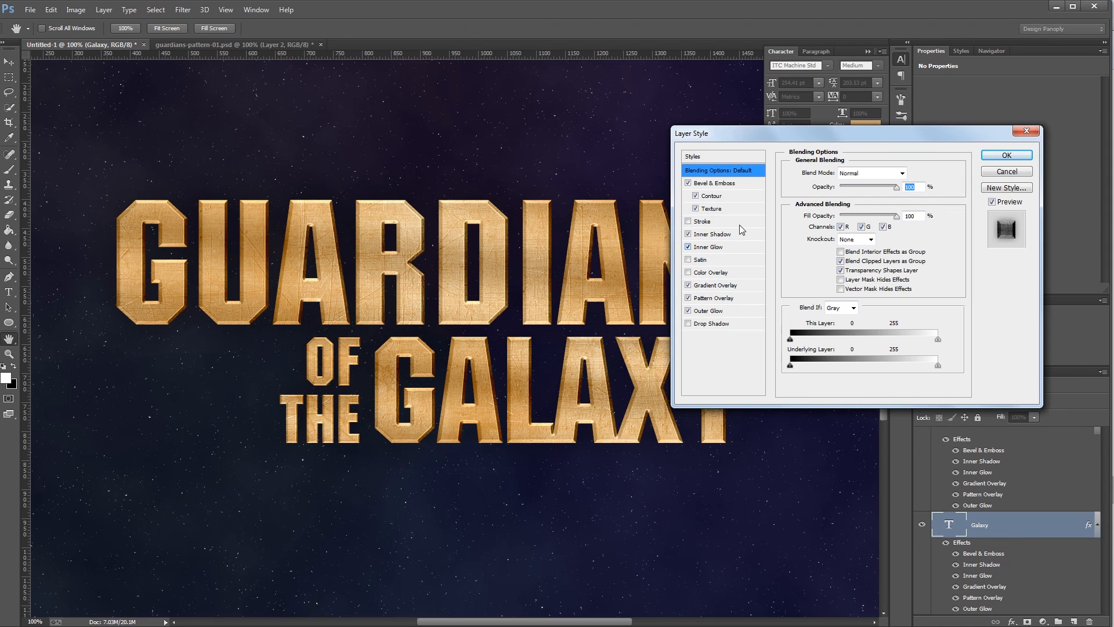
{"action": "left_click", "coordinate": [728, 184]}
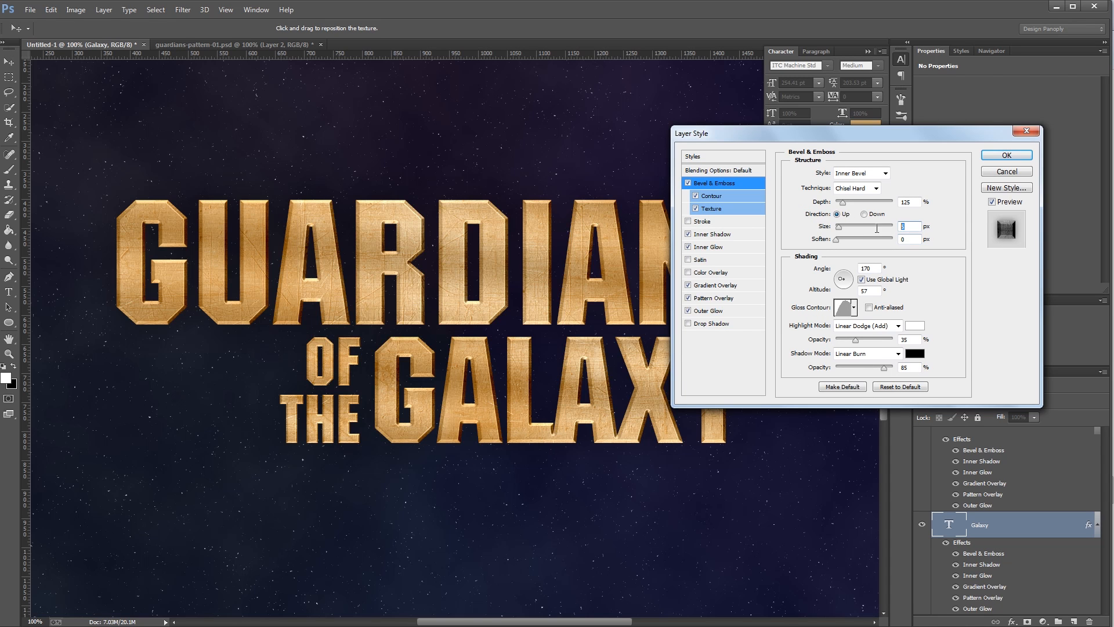
{"action": "left_click", "coordinate": [1007, 155]}
{"action": "key", "text": "ctrl+minus"}
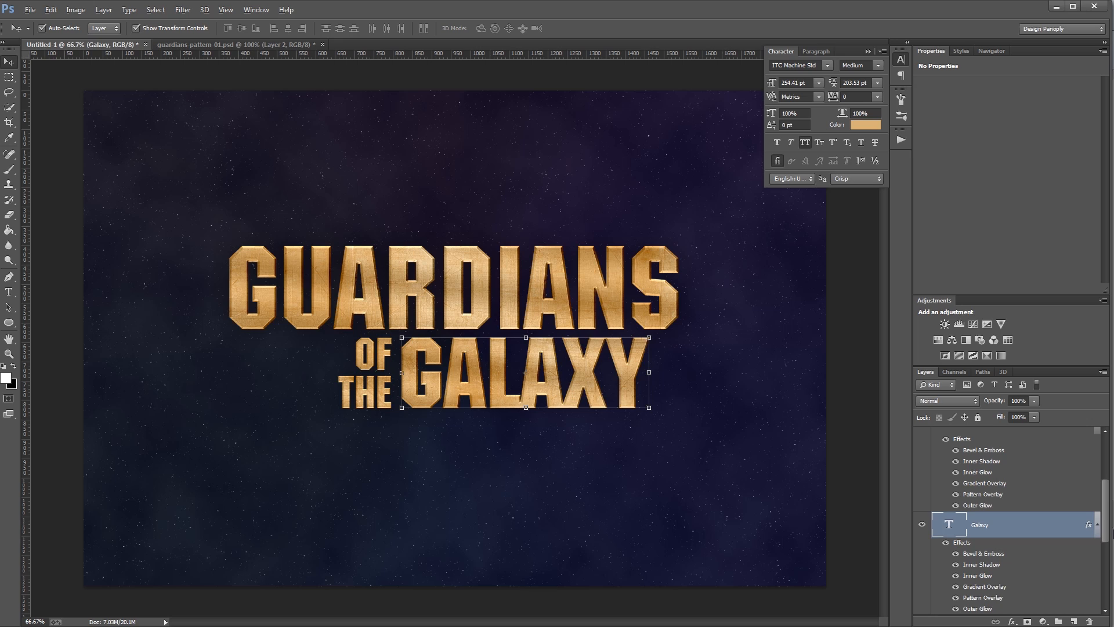
Step: Collapse the layer effects, load the combined outlines of all three text layers as a selection, and add a new layer above Guardians
{"action": "left_click", "coordinate": [1096, 525], "text": "alt"}
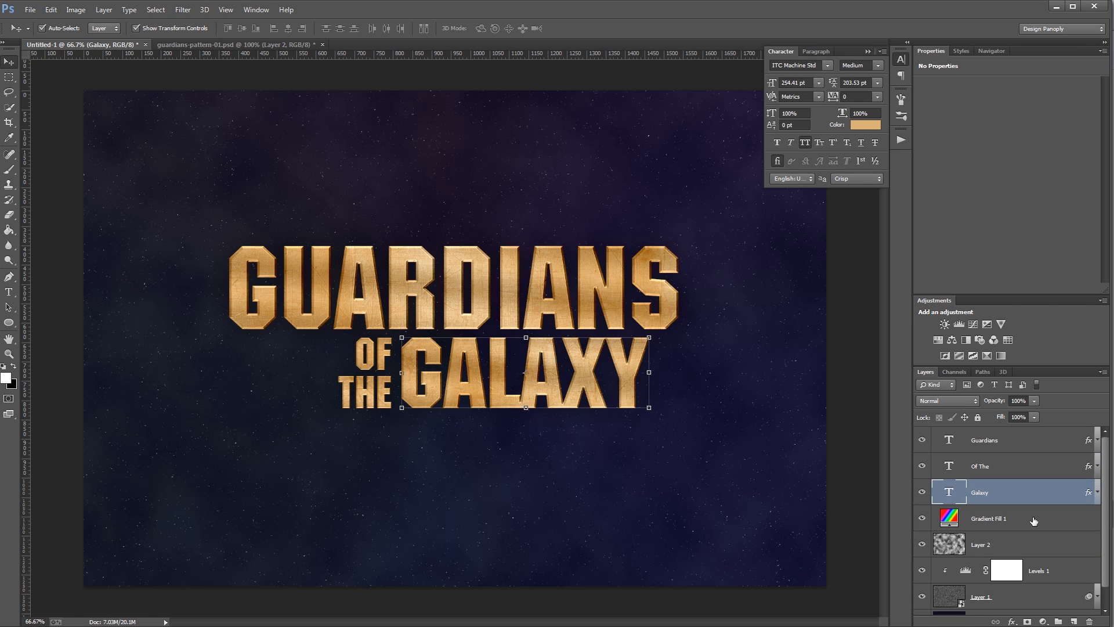
{"action": "scroll", "coordinate": [1034, 521], "scroll_direction": "up", "scroll_amount": 1}
{"action": "left_click", "coordinate": [950, 493], "text": "ctrl"}
{"action": "left_click", "coordinate": [949, 468], "text": "ctrl+shift"}
{"action": "left_click", "coordinate": [949, 442], "text": "ctrl+shift"}
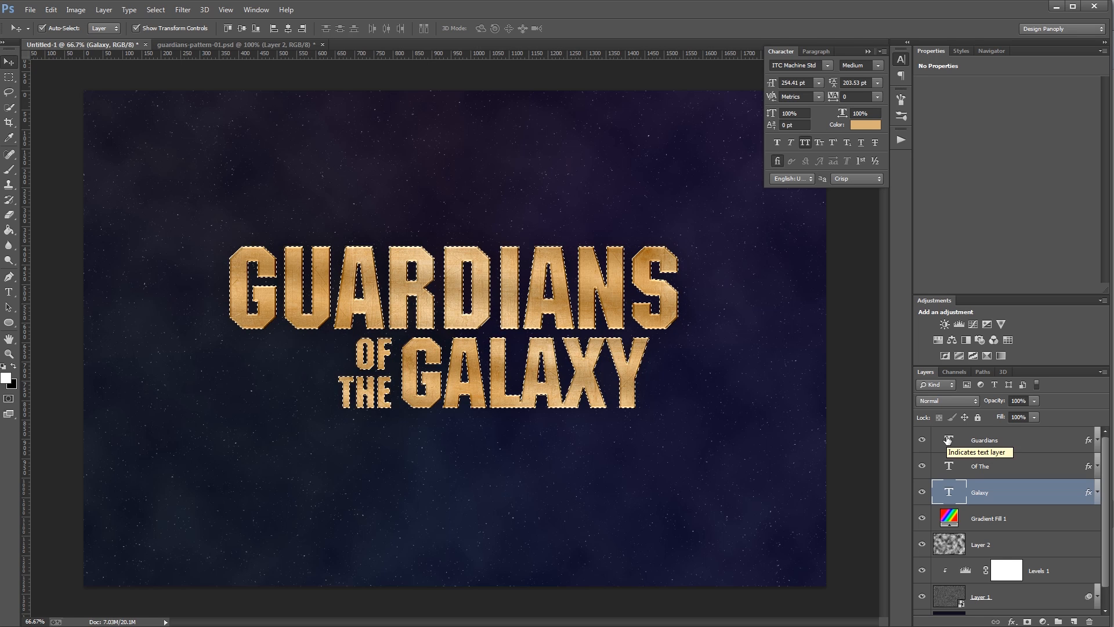
{"action": "left_click", "coordinate": [1039, 445]}
{"action": "left_click", "coordinate": [1074, 621]}
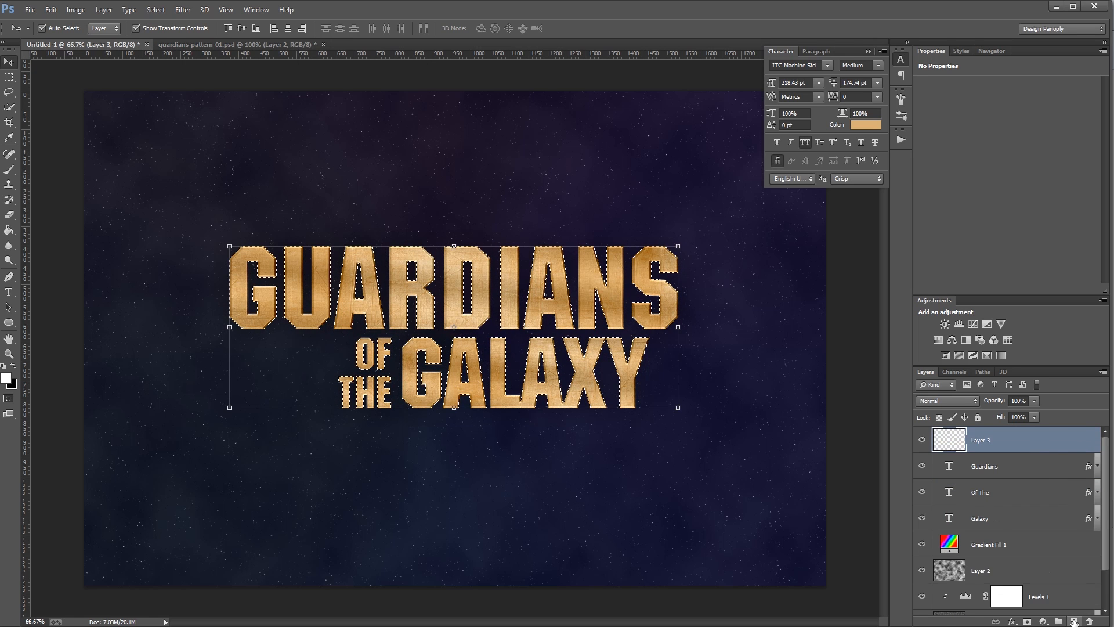
Step: Paint diagonal white streaks across the selected letters on the new layer with a soft 50 px brush, and deselect
{"action": "key", "text": "b"}
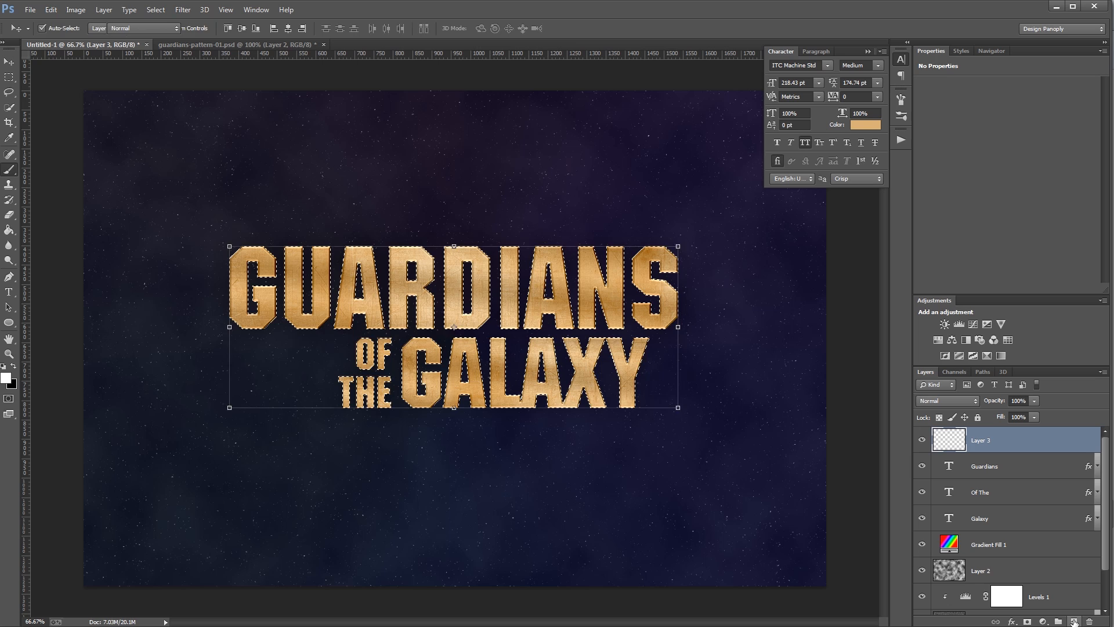
{"action": "key", "text": "bracketleft"}
{"action": "key", "text": "bracketleft"}
{"action": "key", "text": "bracketleft"}
{"action": "key", "text": "bracketleft"}
{"action": "key", "text": "bracketleft"}
{"action": "key", "text": "bracketleft"}
{"action": "key", "text": "bracketleft"}
{"action": "key", "text": "bracketleft"}
{"action": "key", "text": "bracketleft"}
{"action": "key", "text": "bracketleft"}
{"action": "key", "text": "bracketleft"}
{"action": "key", "text": "bracketleft"}
{"action": "key", "text": "bracketleft"}
{"action": "key", "text": "bracketleft"}
{"action": "key", "text": "bracketleft"}
{"action": "key", "text": "bracketleft"}
{"action": "key", "text": "bracketleft"}
{"action": "key", "text": "bracketleft"}
{"action": "key", "text": "bracketleft"}
{"action": "key", "text": "bracketleft"}
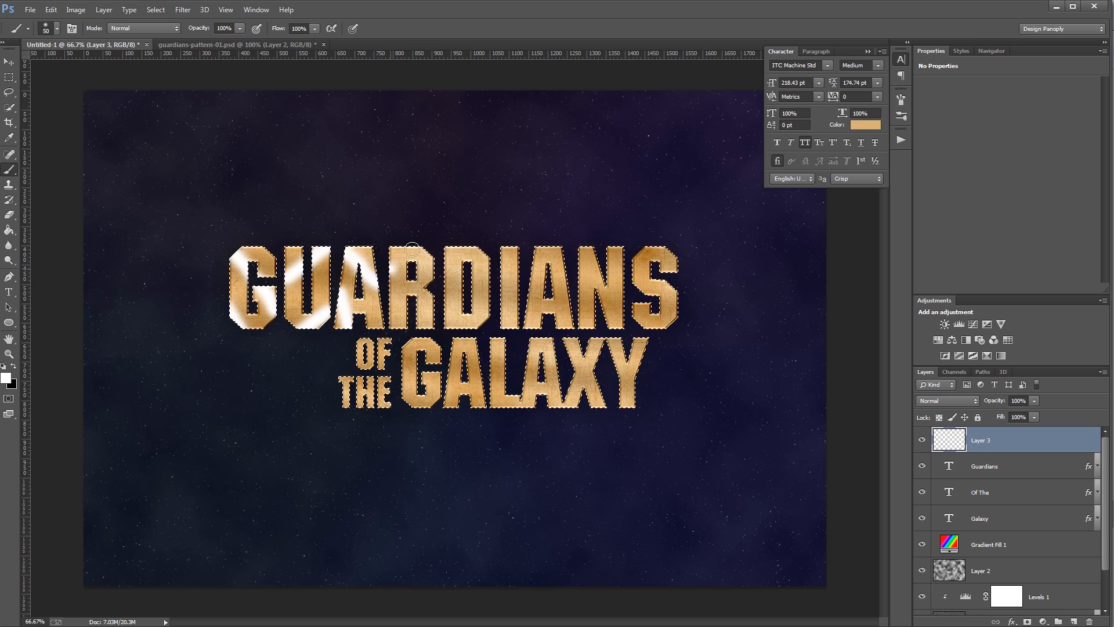
{"action": "left_click_drag", "start_coordinate": [504, 246], "coordinate": [519, 328]}
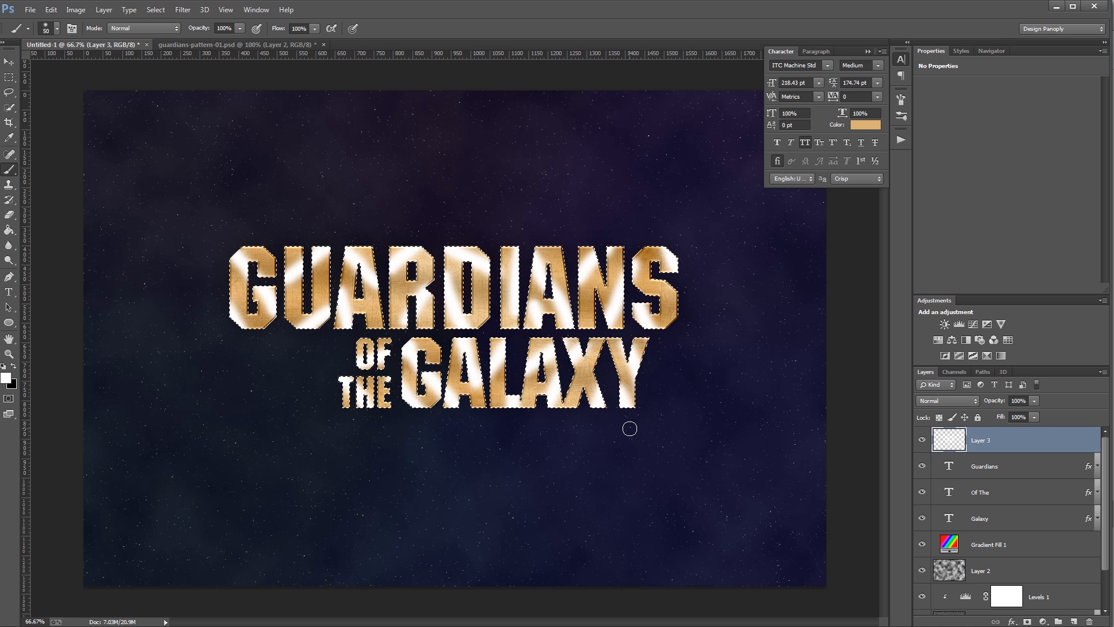
{"action": "key", "text": "ctrl+d"}
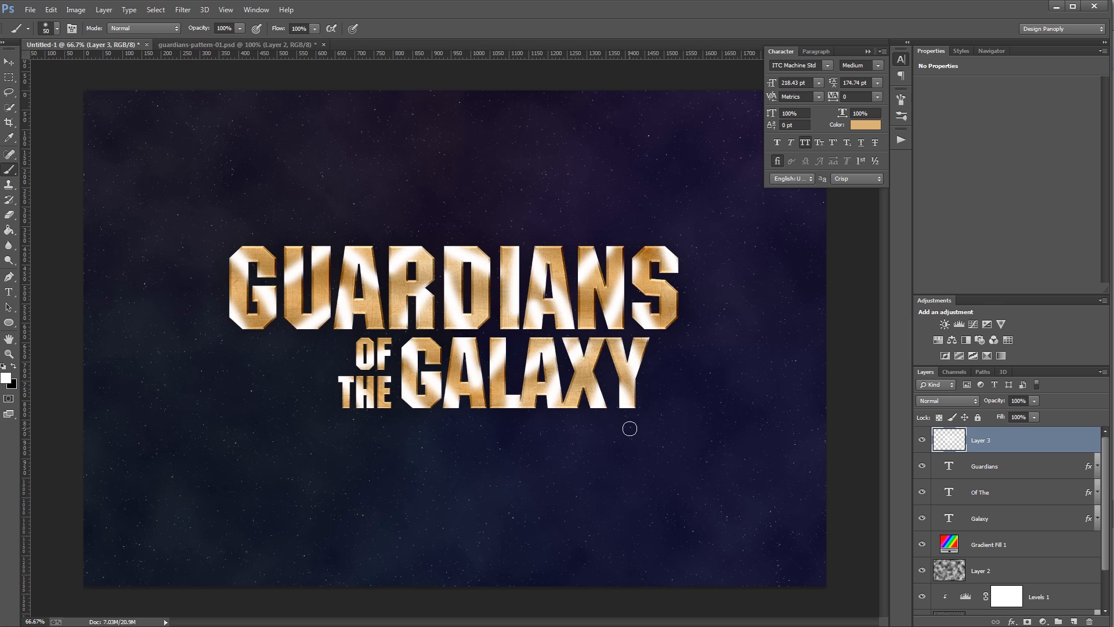
Step: Set the white streak layer to the Linear Dodge (Add) blend mode with 15% fill
{"action": "key", "text": "v"}
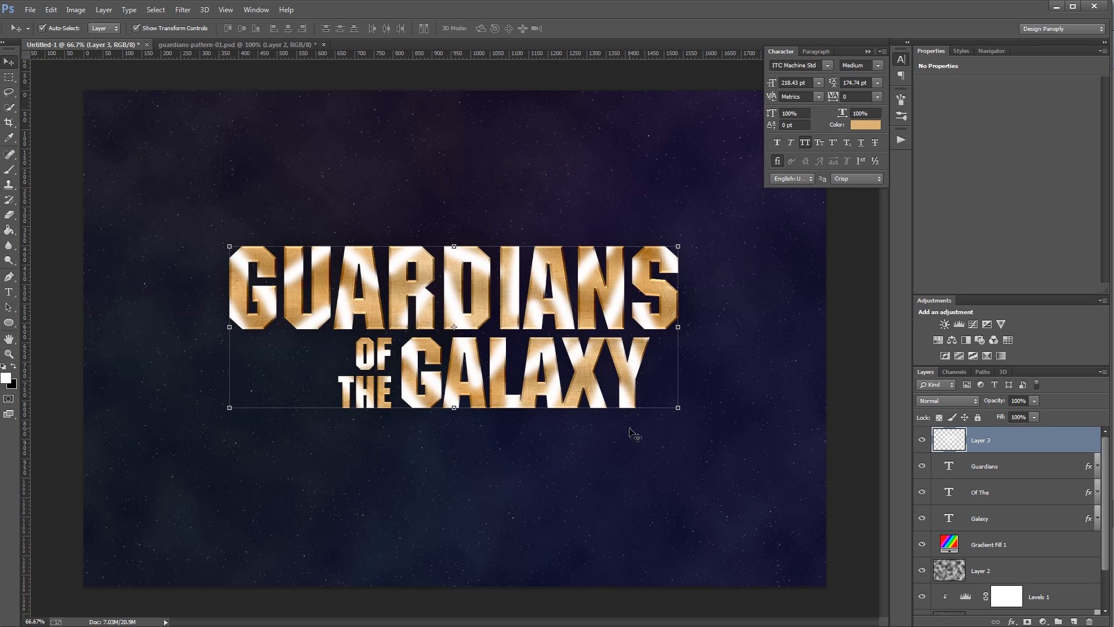
{"action": "left_click", "coordinate": [957, 400]}
{"action": "left_click", "coordinate": [950, 213]}
{"action": "left_click", "coordinate": [1020, 416]}
{"action": "type", "text": "15"}
{"action": "key", "text": "Return"}
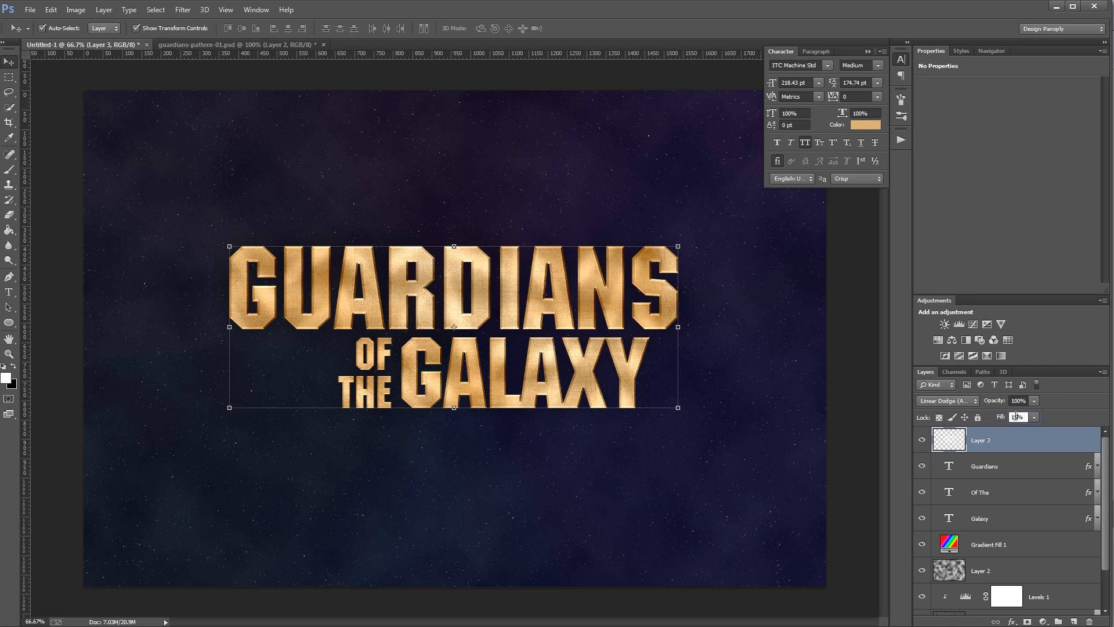
{"action": "left_click", "coordinate": [613, 301]}
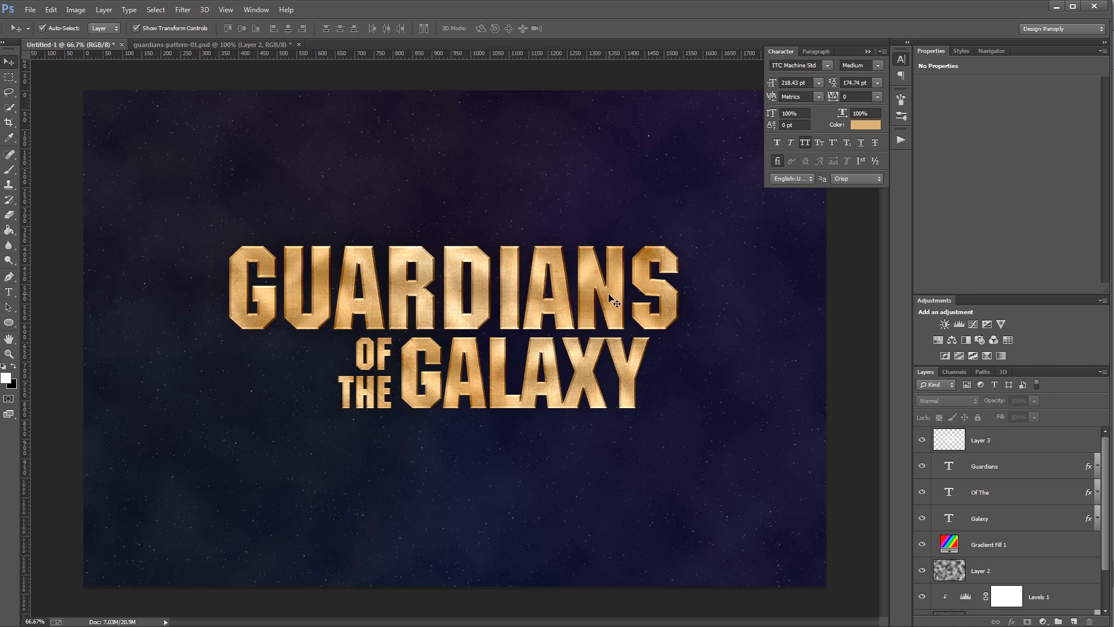
Step: Add a Curves adjustment layer above all layers and pull the middle of the RGB curve down to darken the image
{"action": "left_click", "coordinate": [975, 325]}
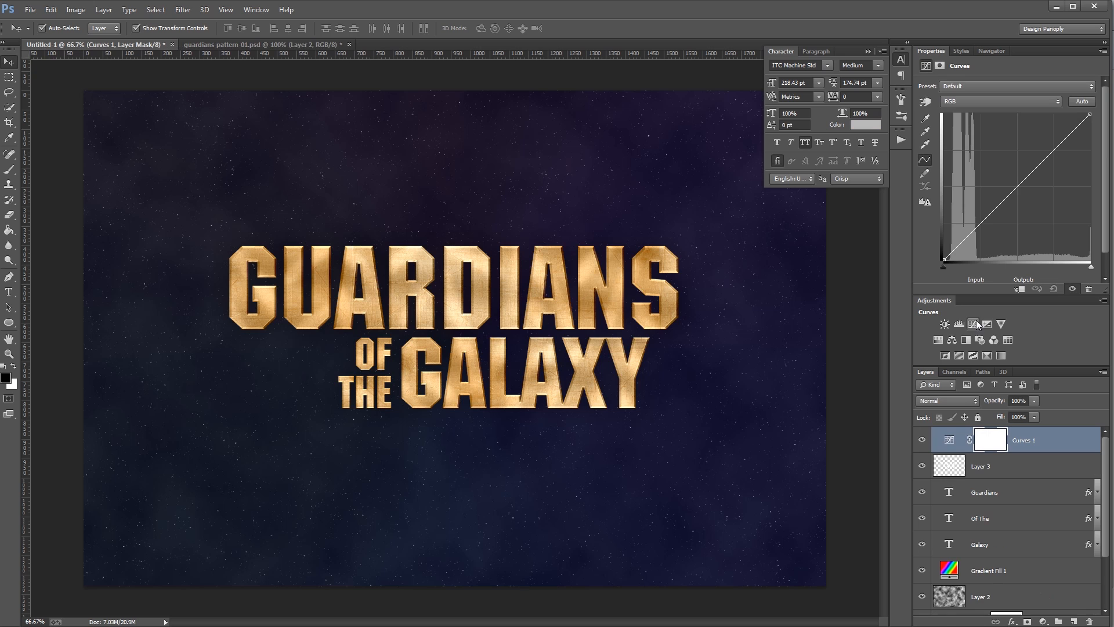
{"action": "left_click_drag", "start_coordinate": [1016, 188], "coordinate": [1042, 209]}
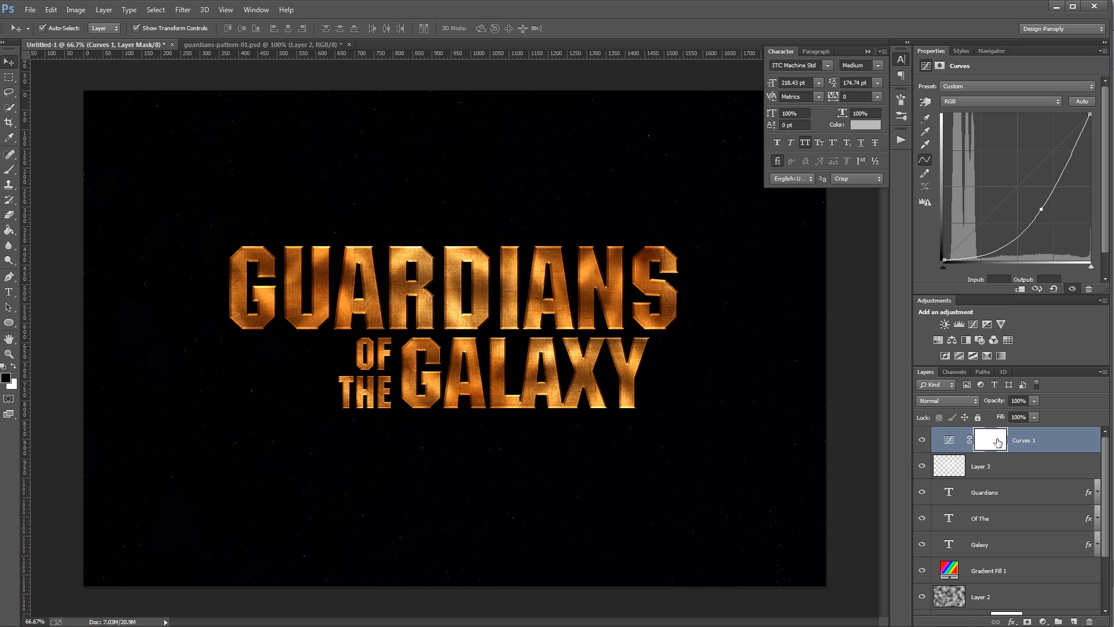
Step: Paint black over the central area of the Curves layer mask with a 1500 px soft brush, leaving a dark vignette at the edges
{"action": "key", "text": "b"}
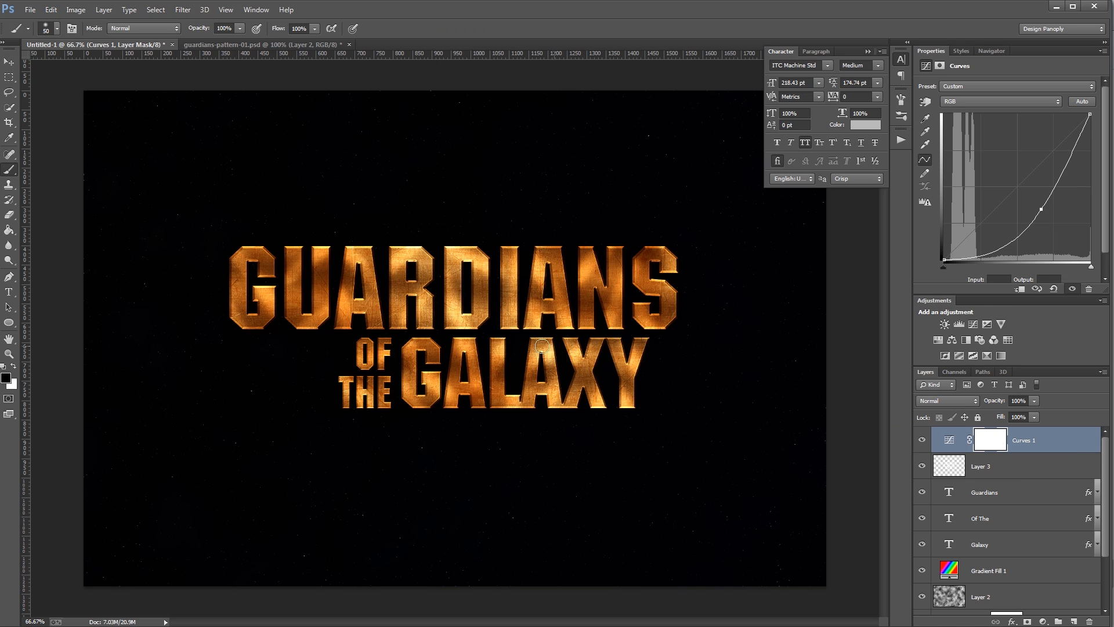
{"action": "key", "text": "bracketright"}
{"action": "key", "text": "bracketright"}
{"action": "key", "text": "bracketright"}
{"action": "key", "text": "bracketright"}
{"action": "key", "text": "bracketright"}
{"action": "key", "text": "bracketright"}
{"action": "key", "text": "bracketright"}
{"action": "key", "text": "bracketright"}
{"action": "key", "text": "bracketright"}
{"action": "key", "text": "bracketright"}
{"action": "key", "text": "bracketright"}
{"action": "key", "text": "bracketright"}
{"action": "key", "text": "bracketright"}
{"action": "key", "text": "bracketright"}
{"action": "key", "text": "bracketright"}
{"action": "key", "text": "bracketright"}
{"action": "key", "text": "bracketright"}
{"action": "key", "text": "bracketright"}
{"action": "key", "text": "bracketright"}
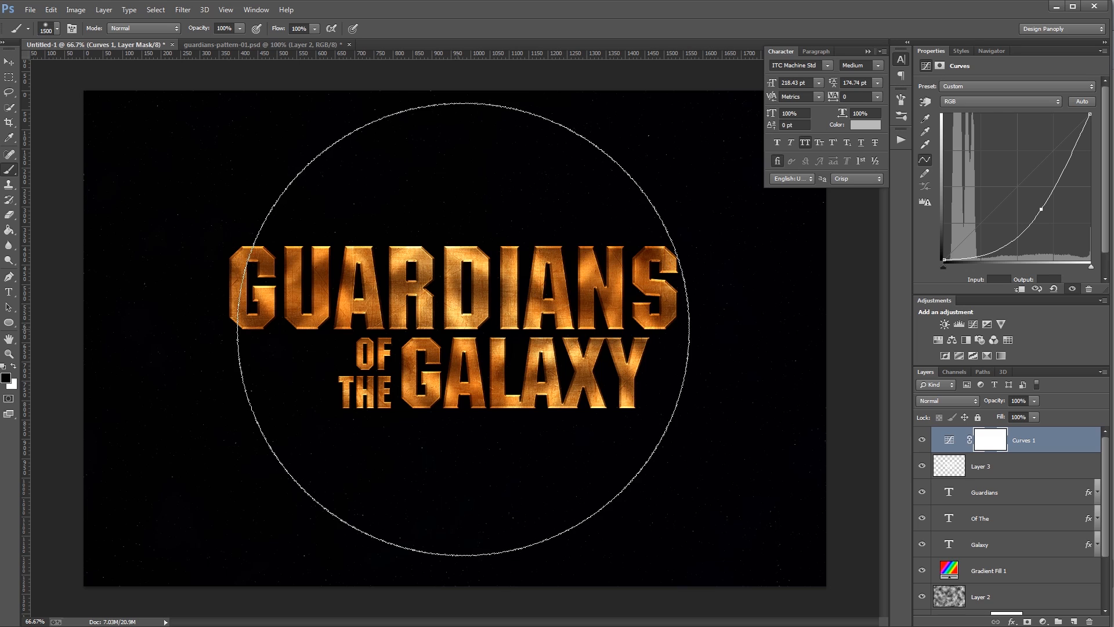
{"action": "mouse_move", "coordinate": [455, 329]}
{"action": "left_mouse_down"}
{"action": "mouse_move", "coordinate": [221, 318]}
{"action": "mouse_move", "coordinate": [605, 315]}
{"action": "mouse_move", "coordinate": [625, 342]}
{"action": "mouse_move", "coordinate": [661, 342]}
{"action": "mouse_move", "coordinate": [273, 331]}
{"action": "mouse_move", "coordinate": [409, 328]}
{"action": "mouse_move", "coordinate": [337, 348]}
{"action": "mouse_move", "coordinate": [342, 360]}
{"action": "left_mouse_up"}
{"action": "key", "text": "v"}
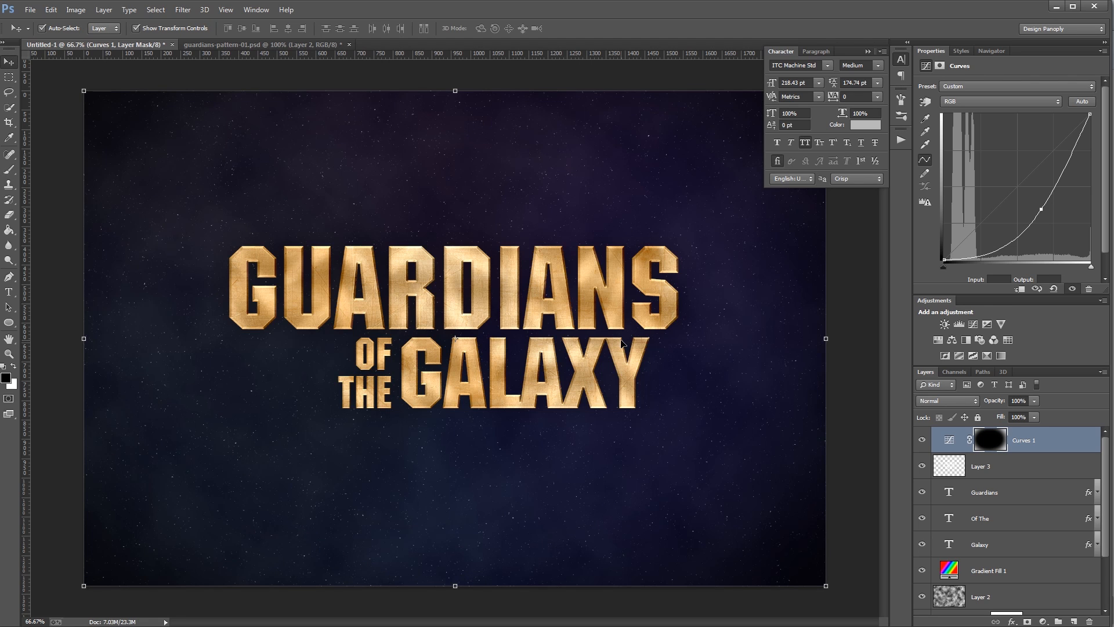
{"action": "left_click", "coordinate": [871, 232]}
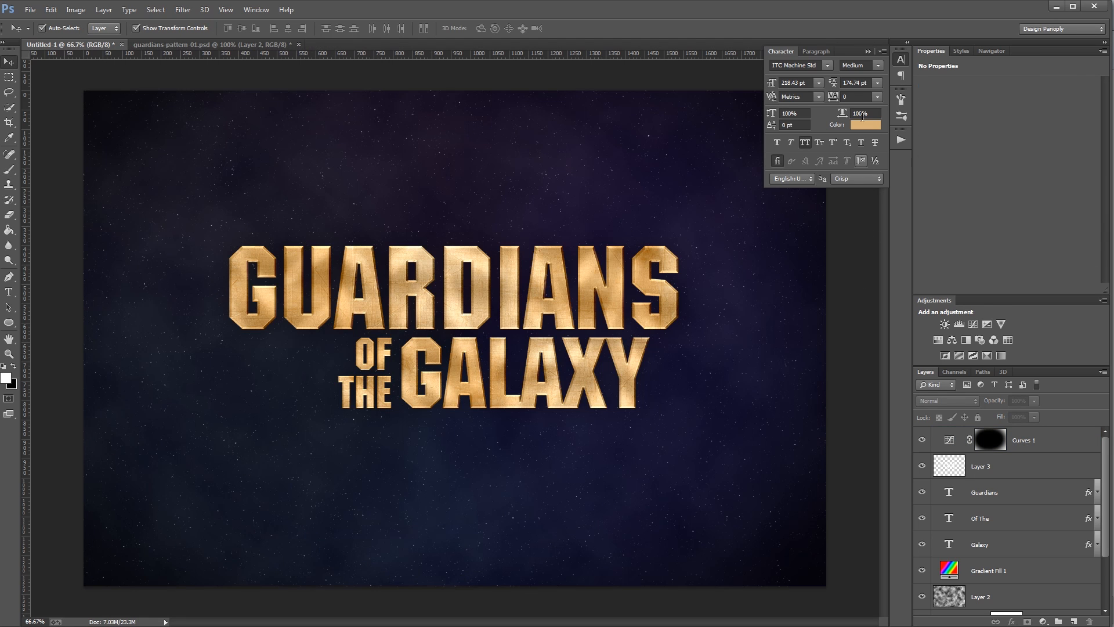
Step: Collapse the Character panel and examine the finished title at 100% zoom and at full view
{"action": "left_click", "coordinate": [868, 52]}
{"action": "key", "text": "ctrl+1"}
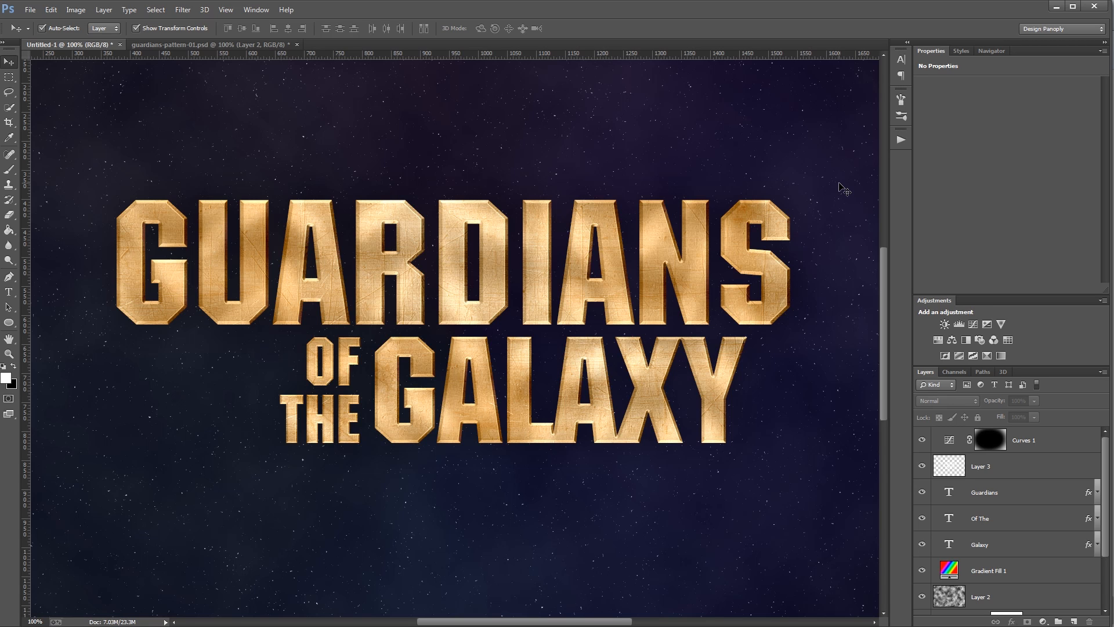
{"action": "key", "text": "ctrl+minus"}
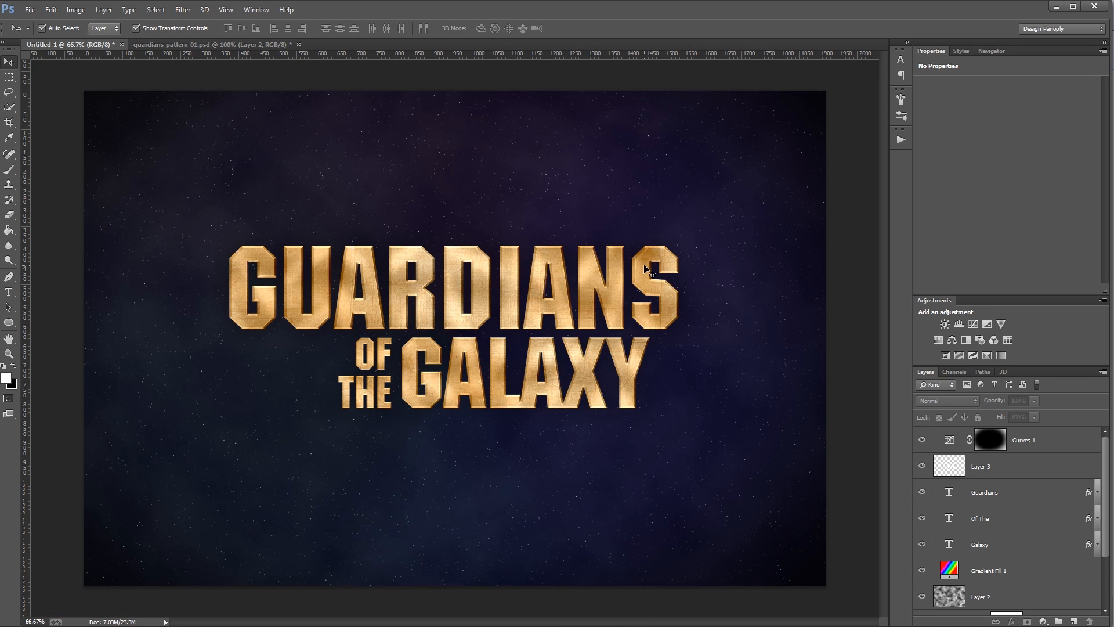